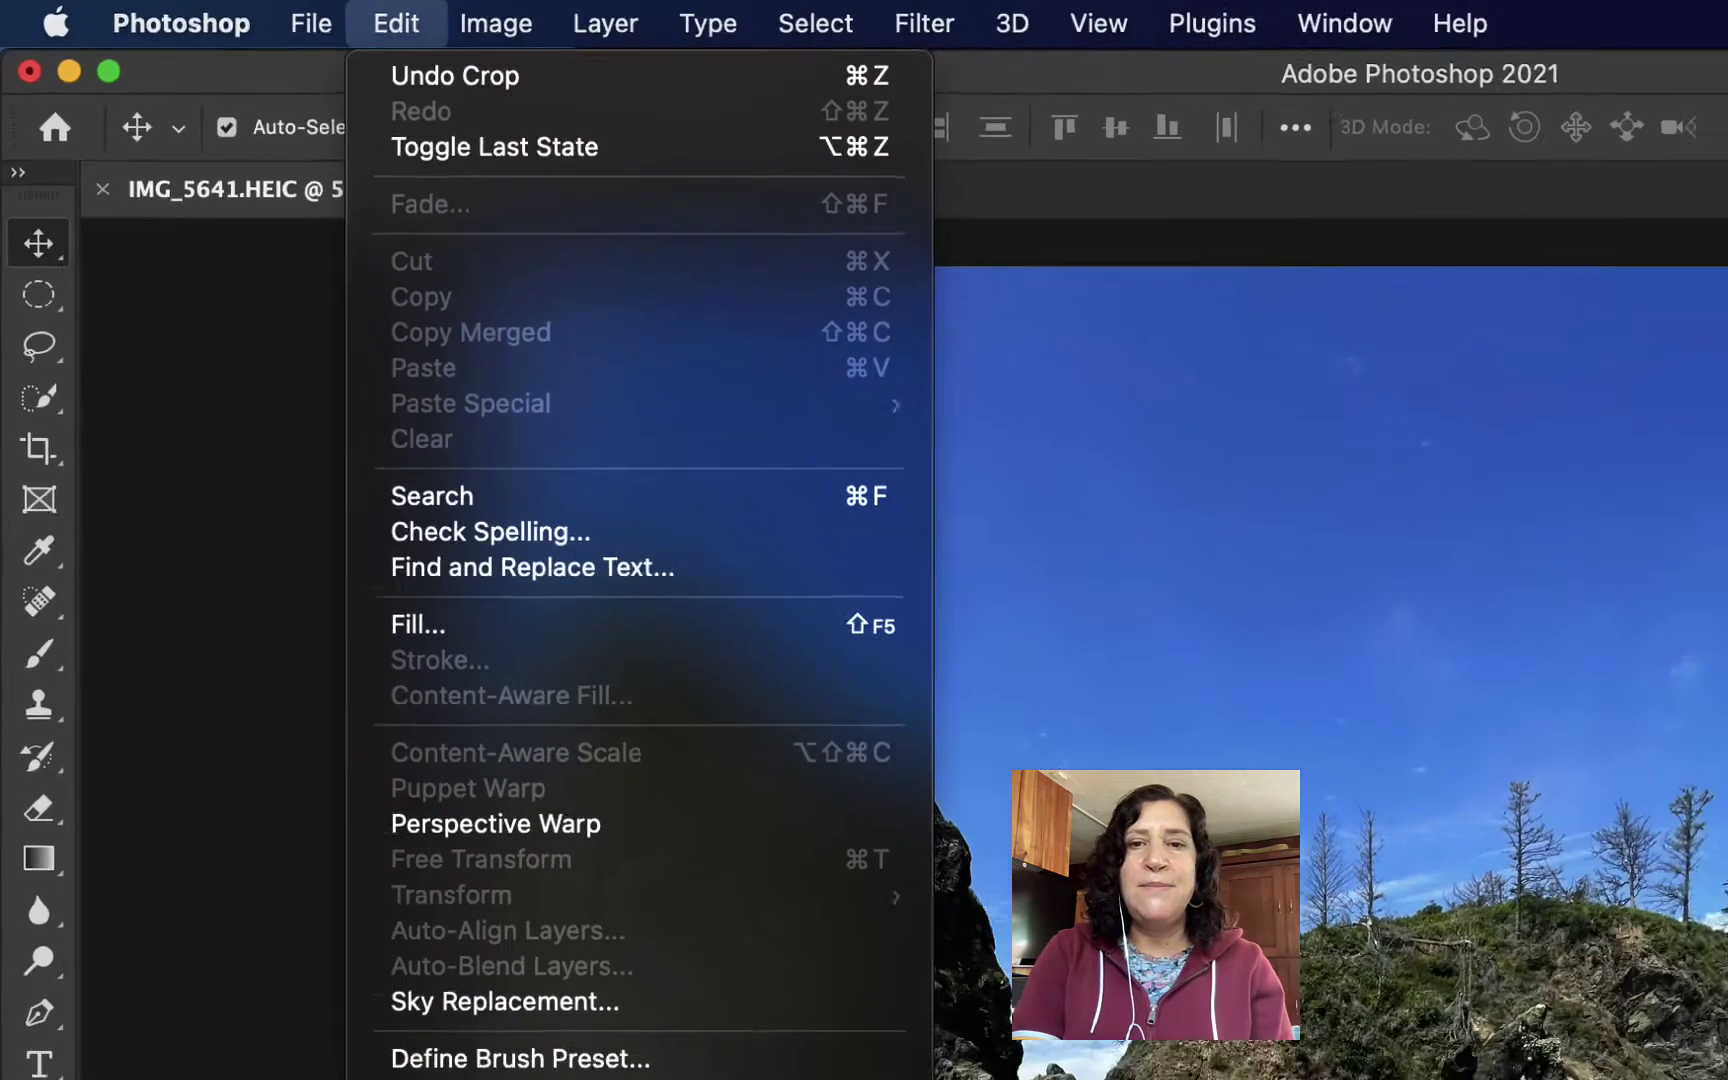
# Unlock the Background layer to turn it into a regular editable layer
pyautogui.click(1254, 537)
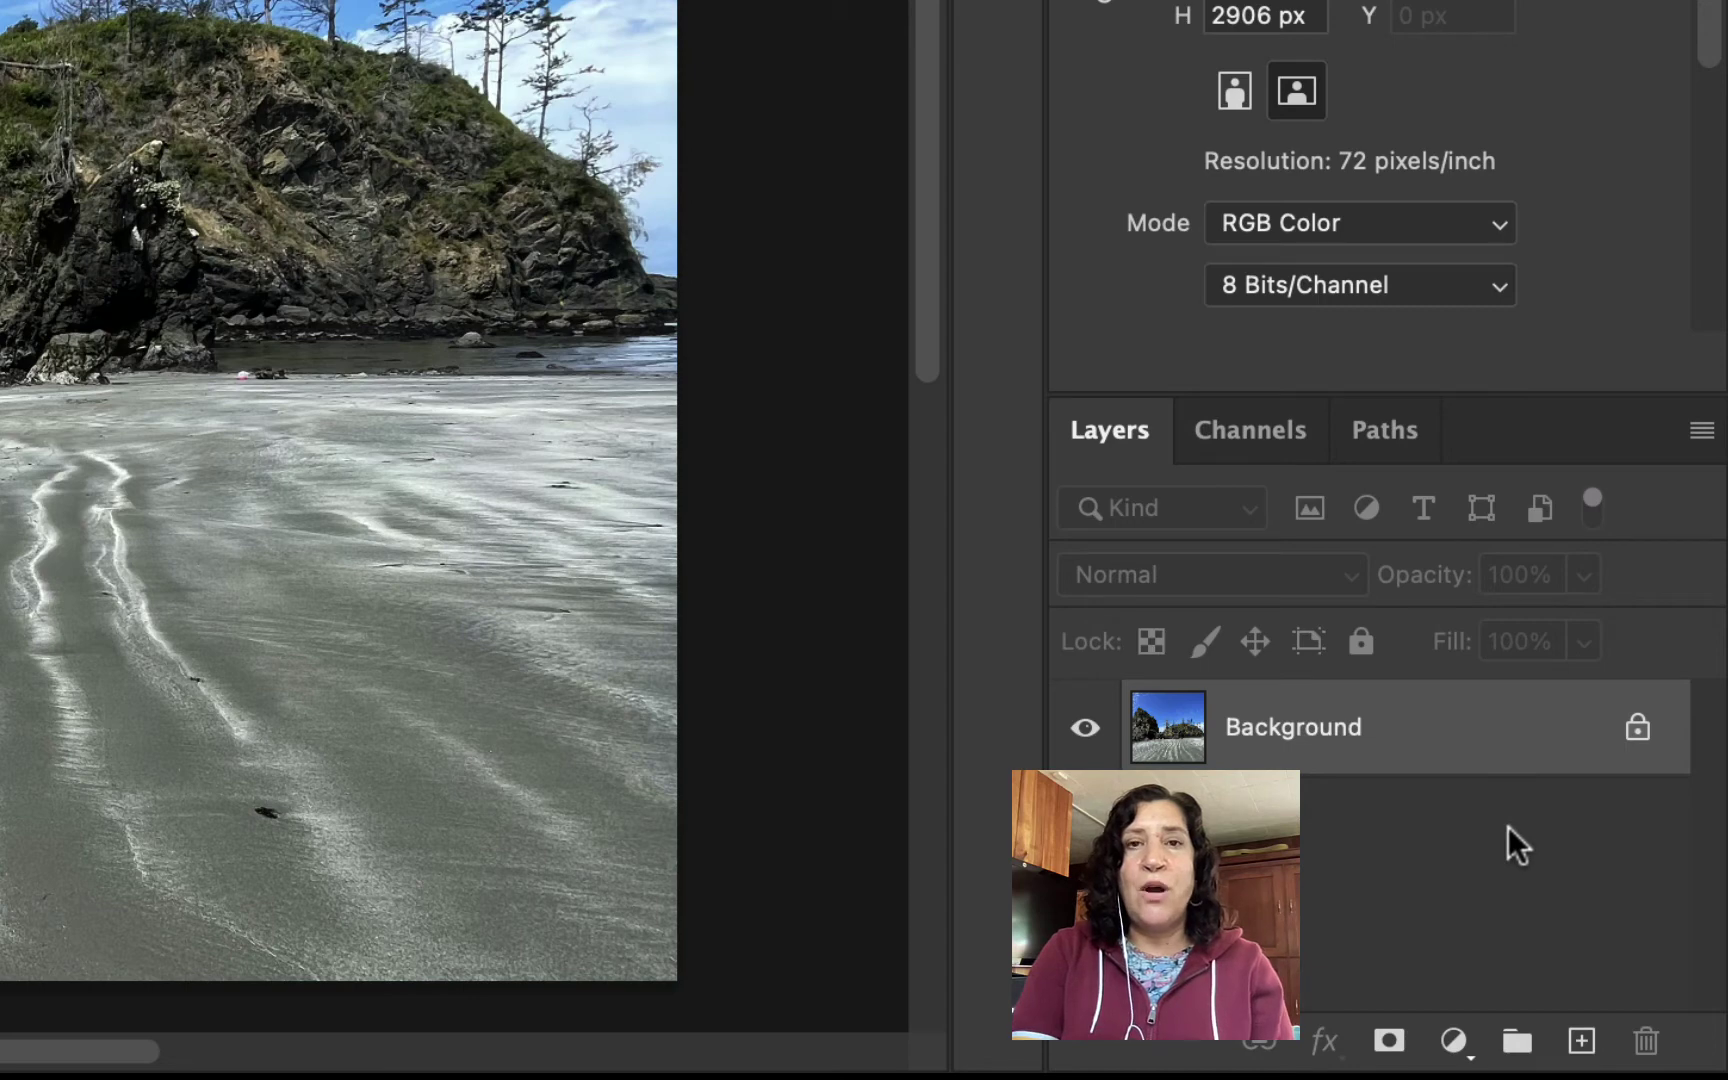
pyautogui.click(1636, 735)
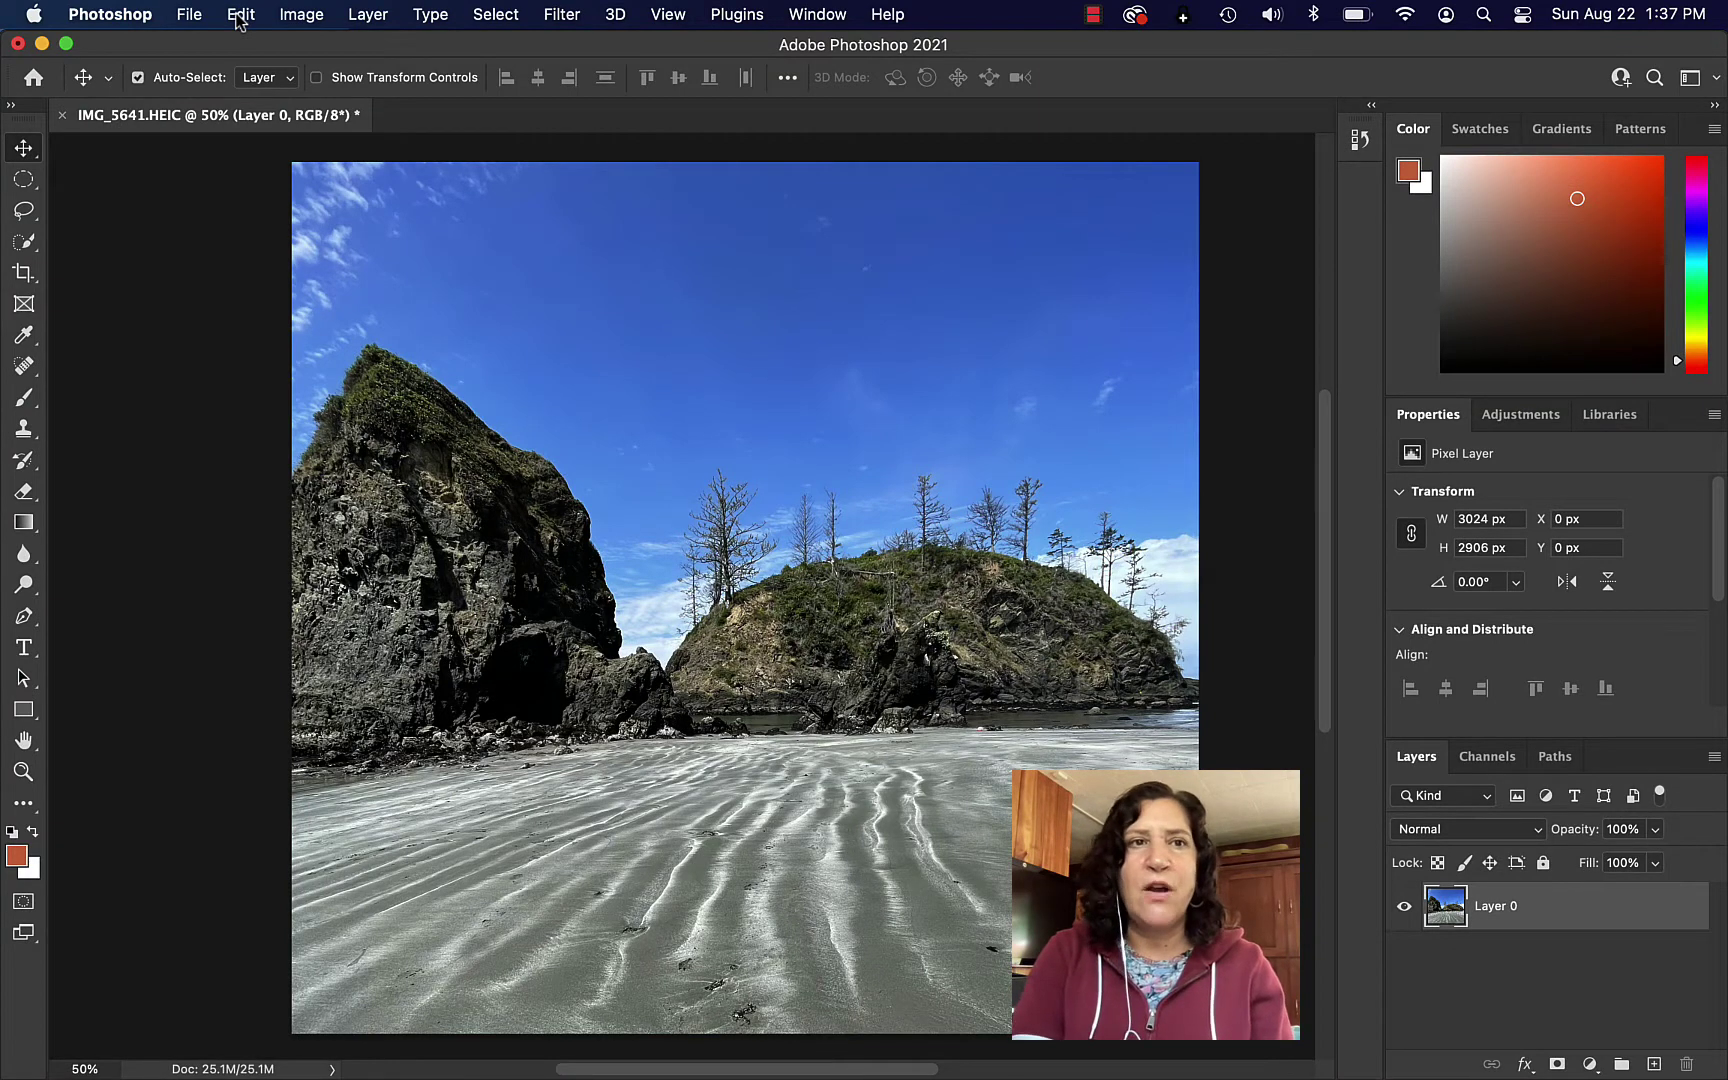
# Try flipping the photo layer horizontally, and undo the flip
pyautogui.click(240, 14)
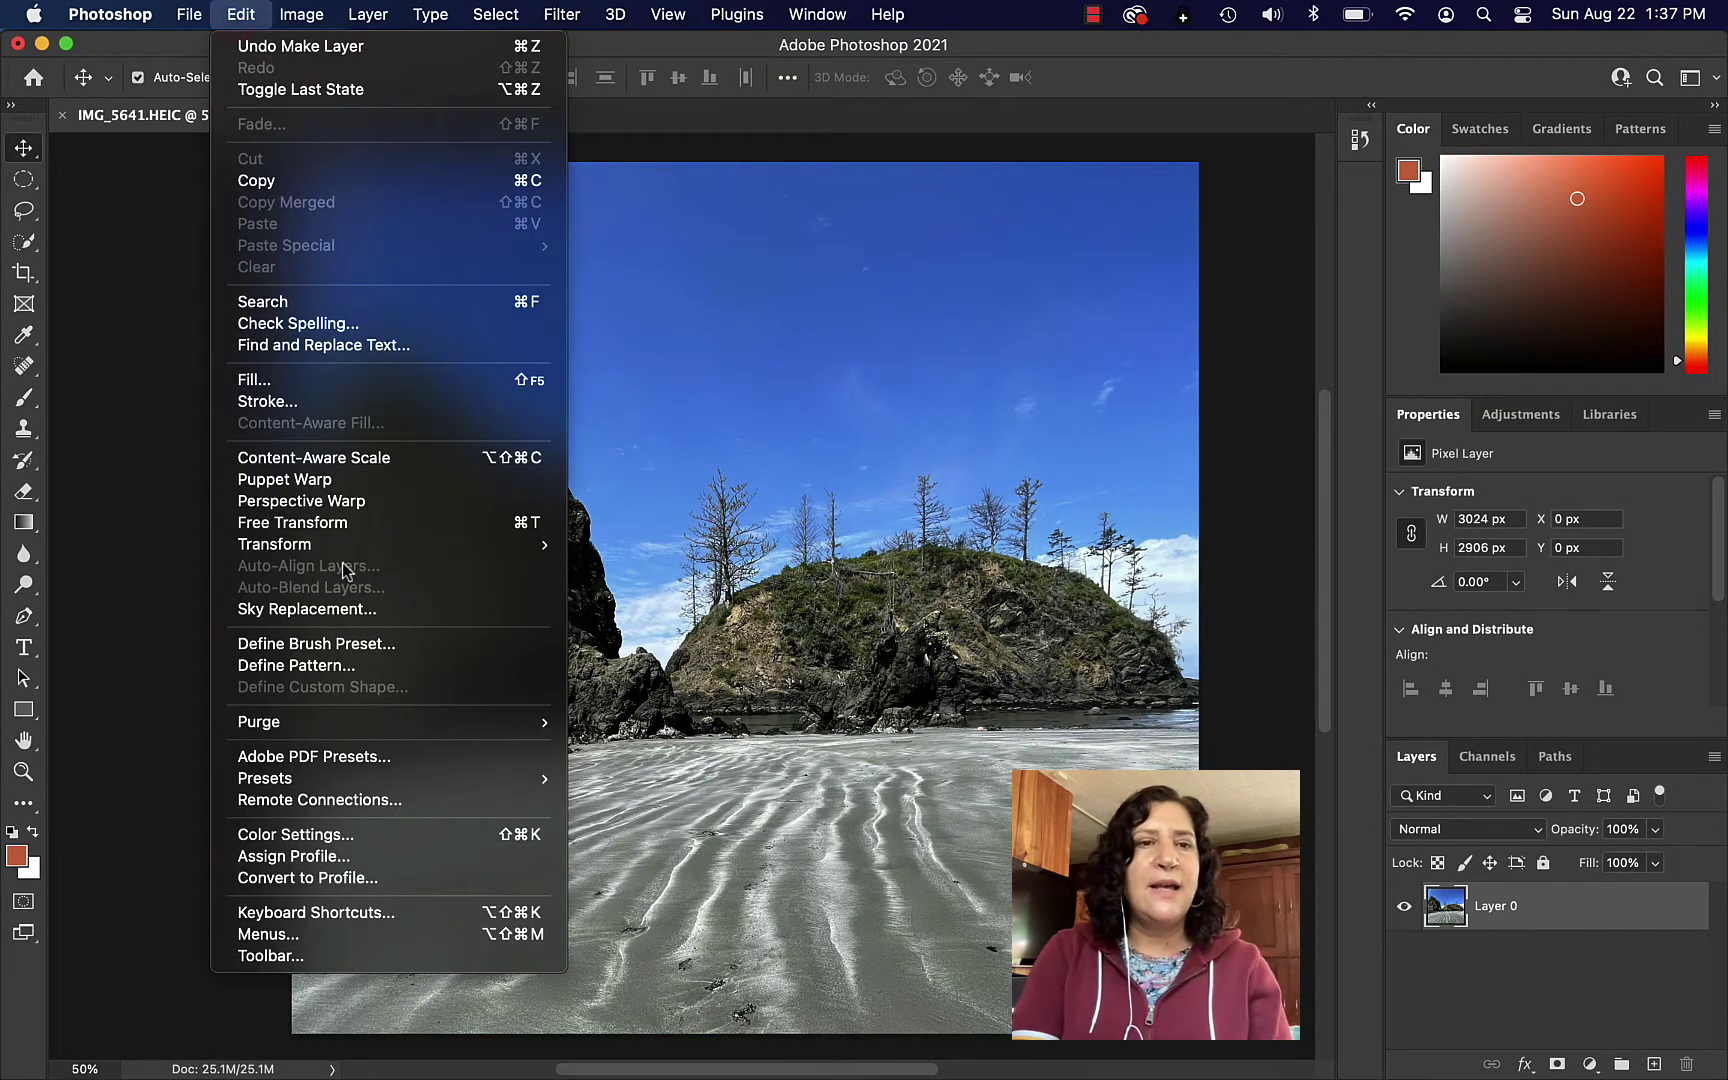
pyautogui.moveTo(342, 547)
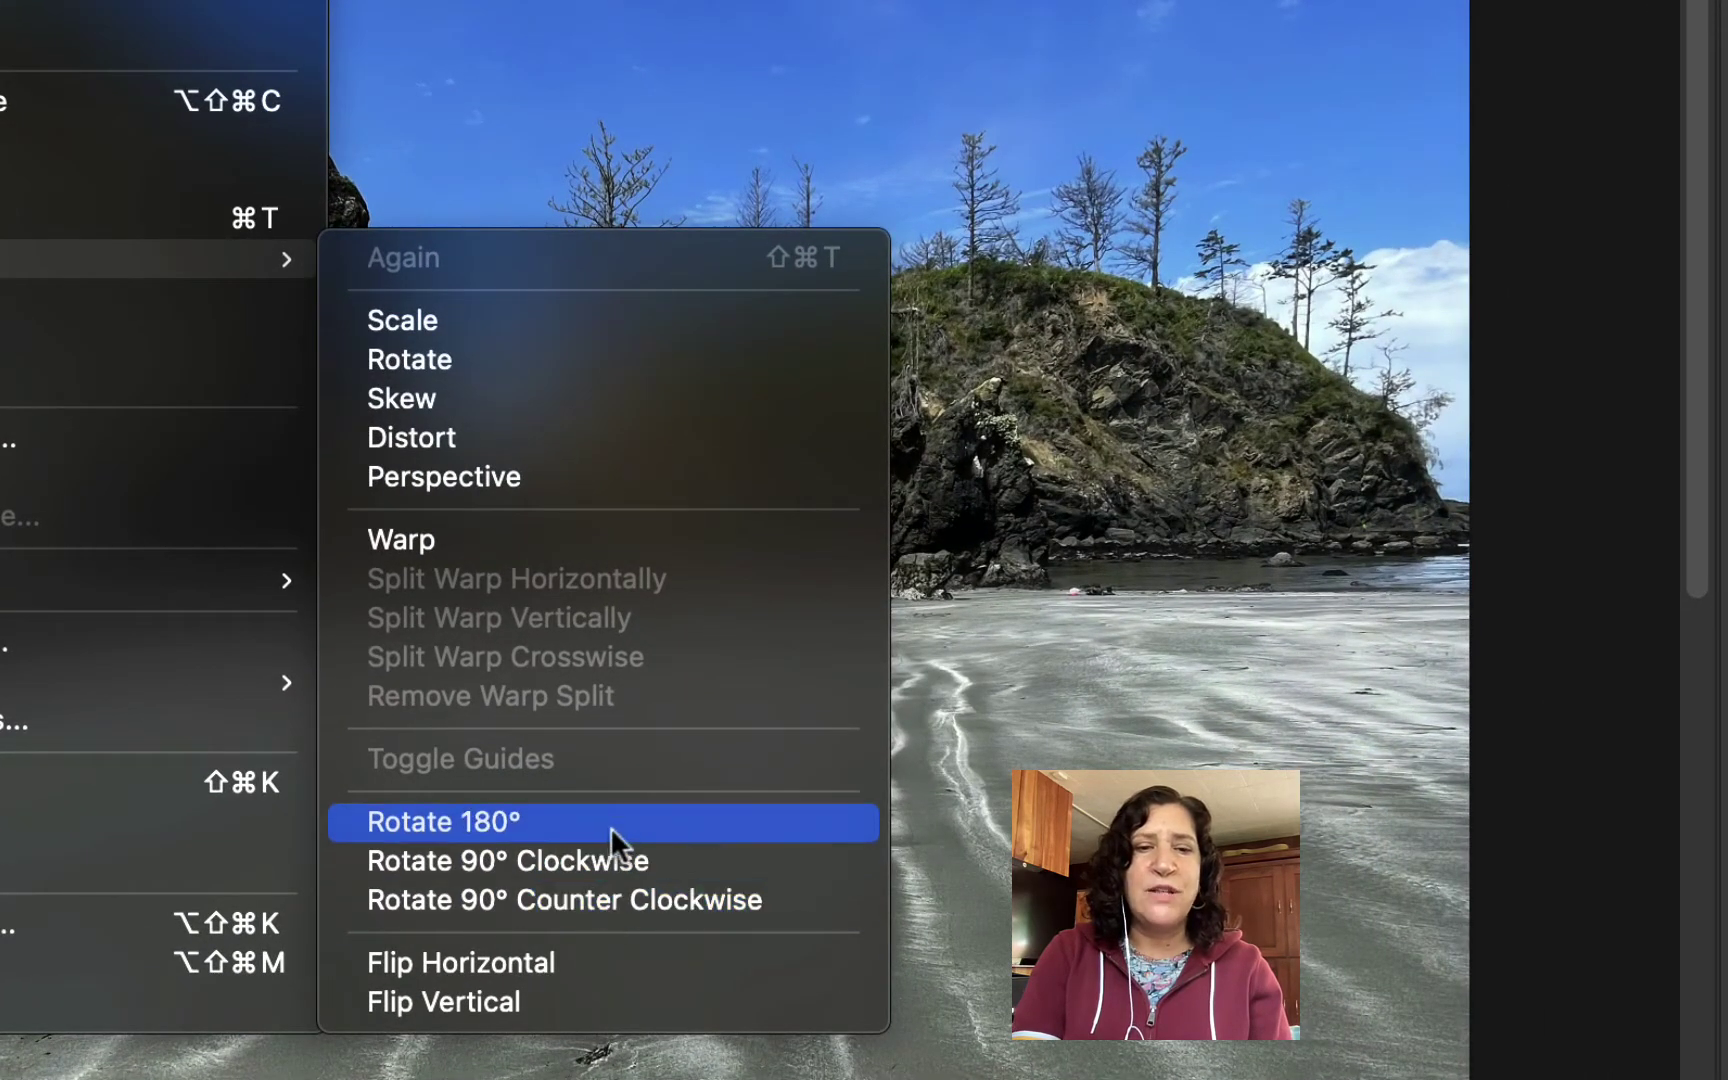
pyautogui.click(586, 962)
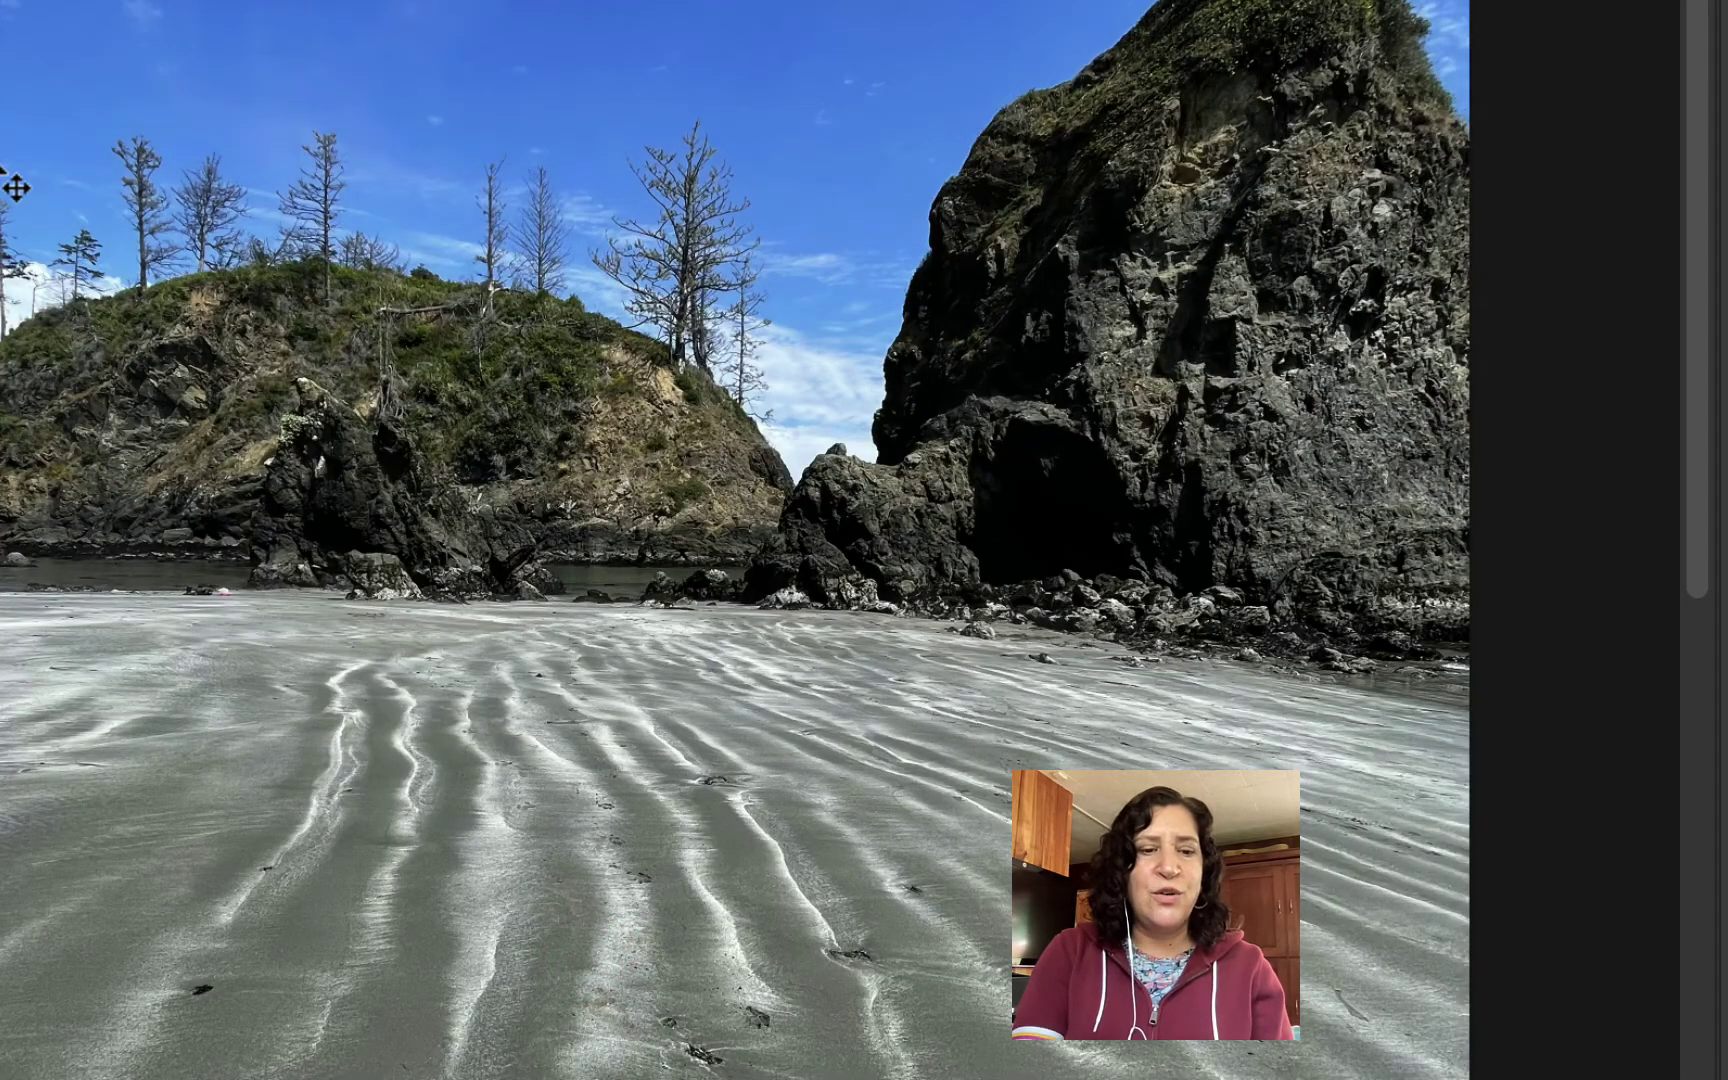
pyautogui.hotkey('ctrl', 'z')
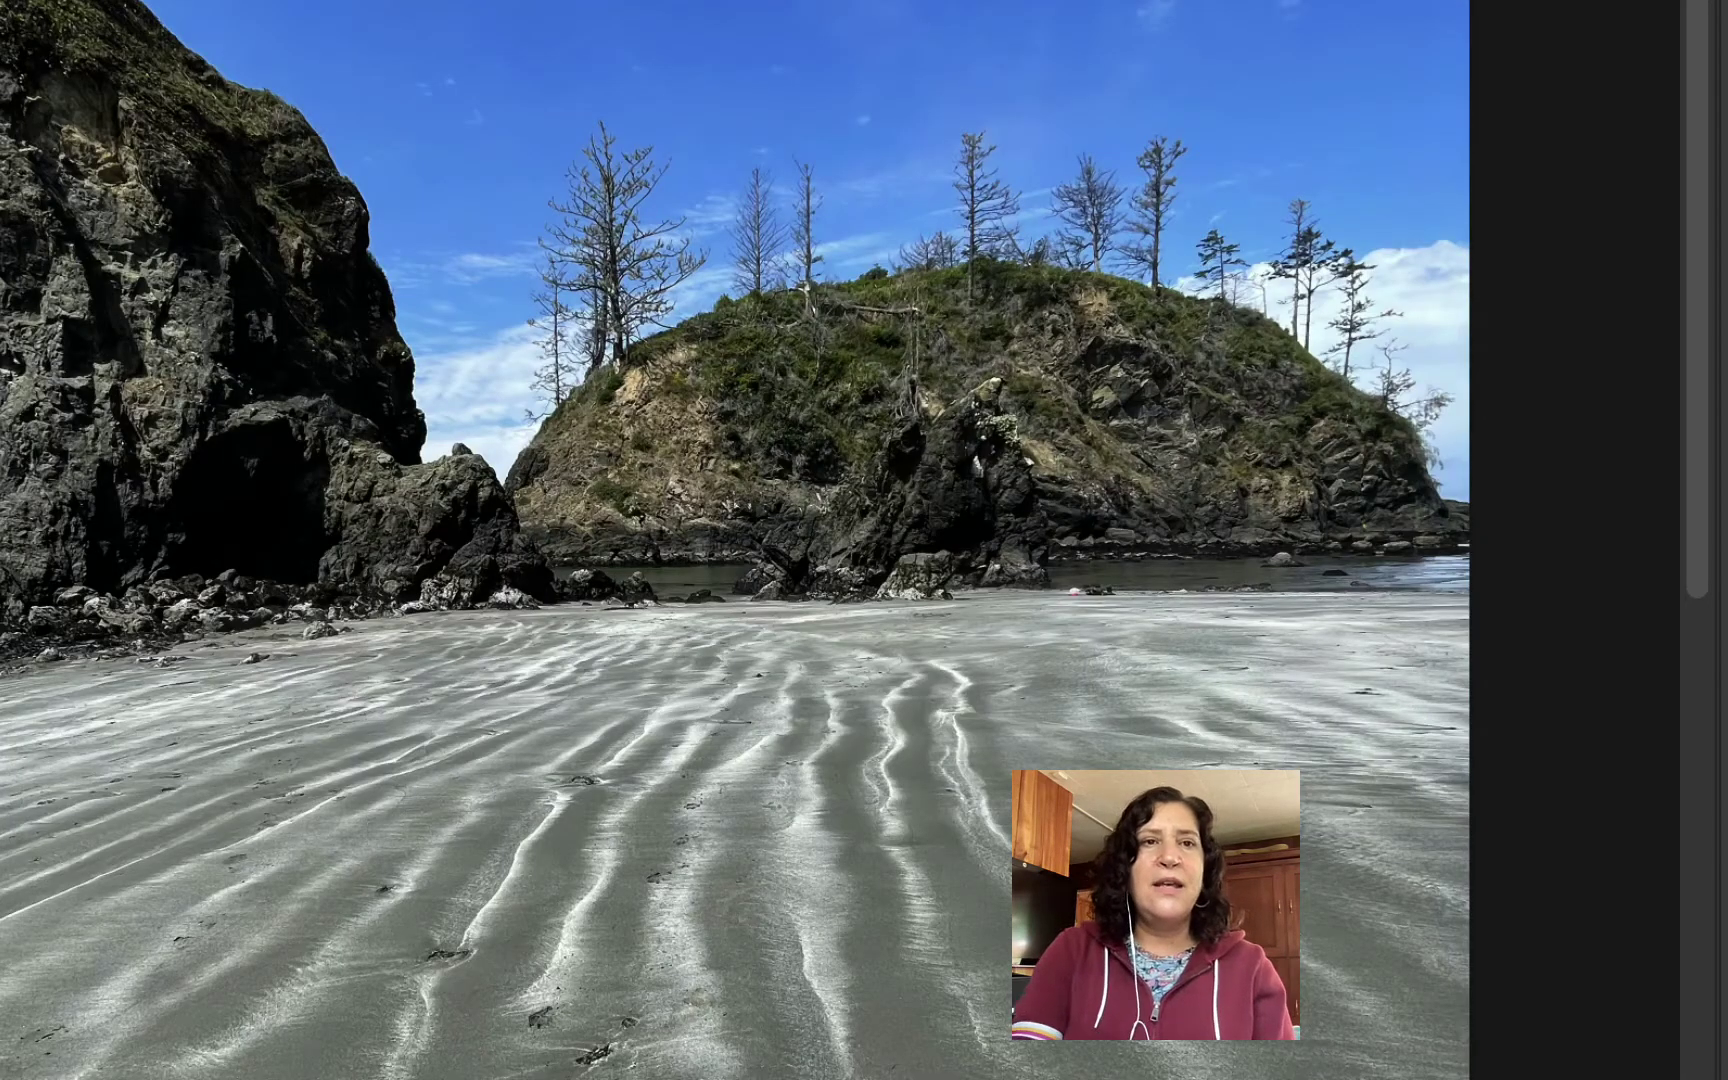
pyautogui.click(0, 0)
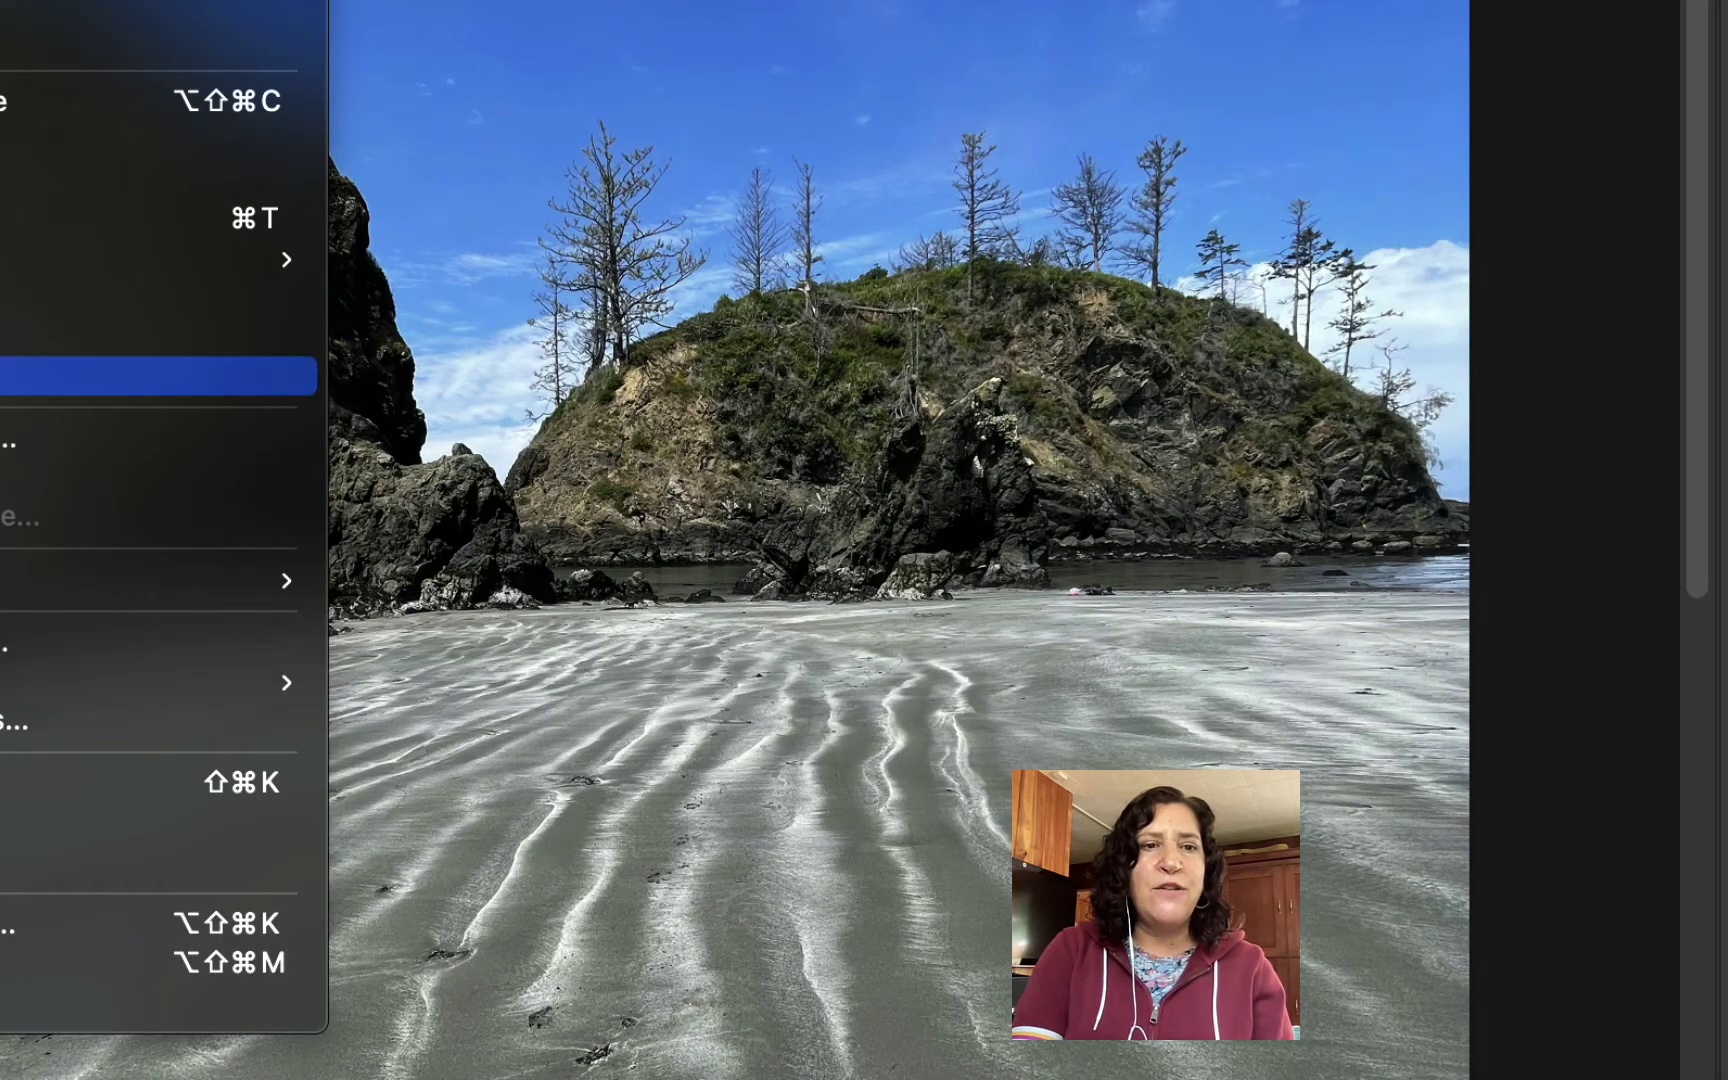
pyautogui.moveTo(290, 262)
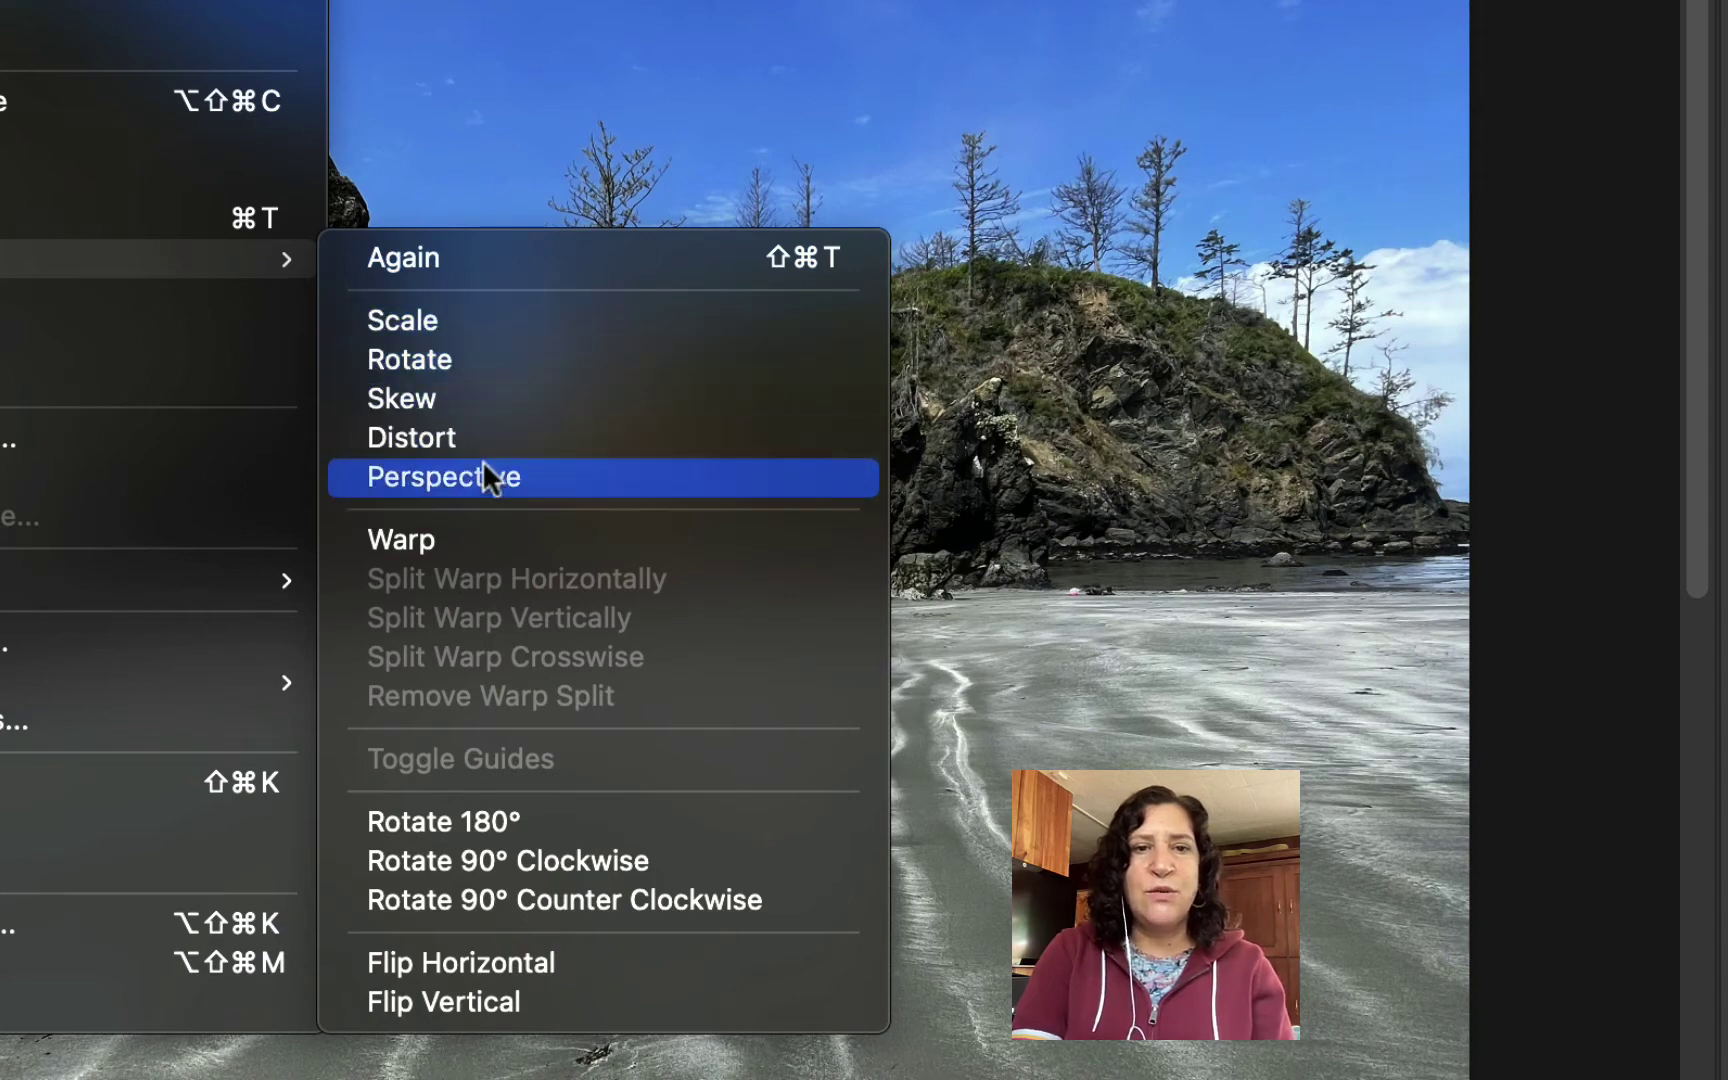
pyautogui.click(482, 334)
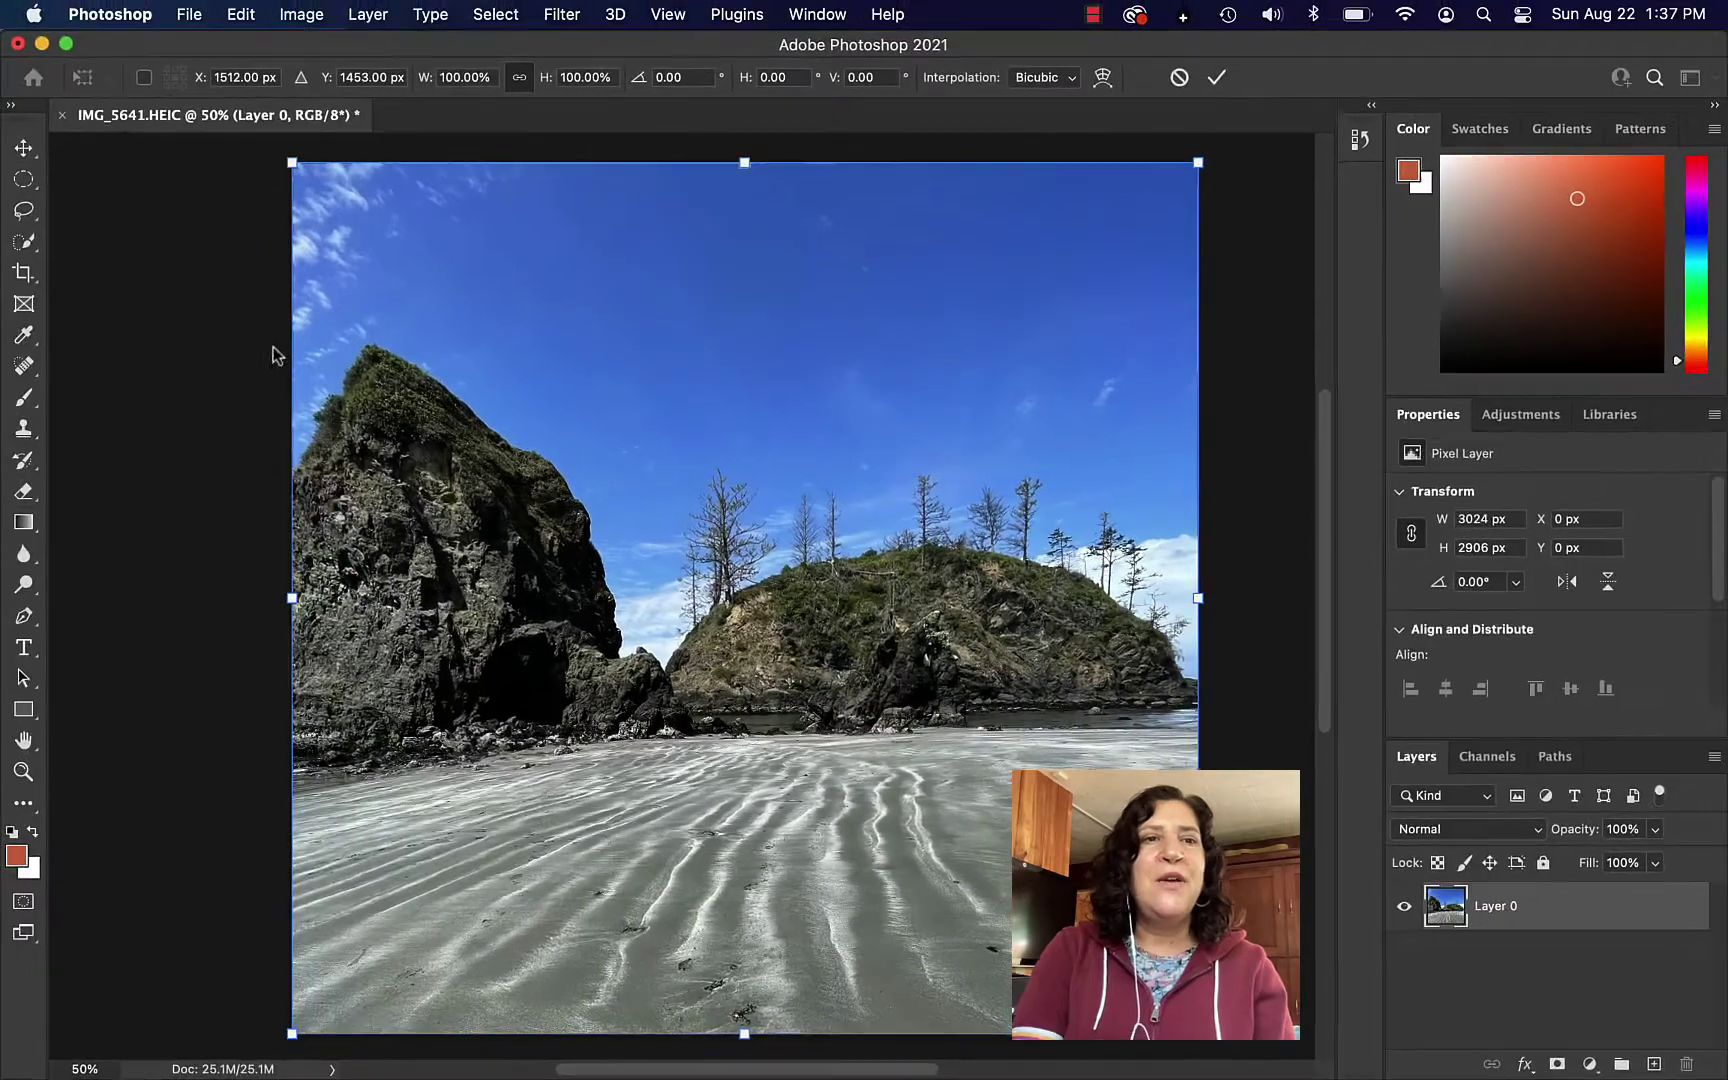
pyautogui.click(24, 148)
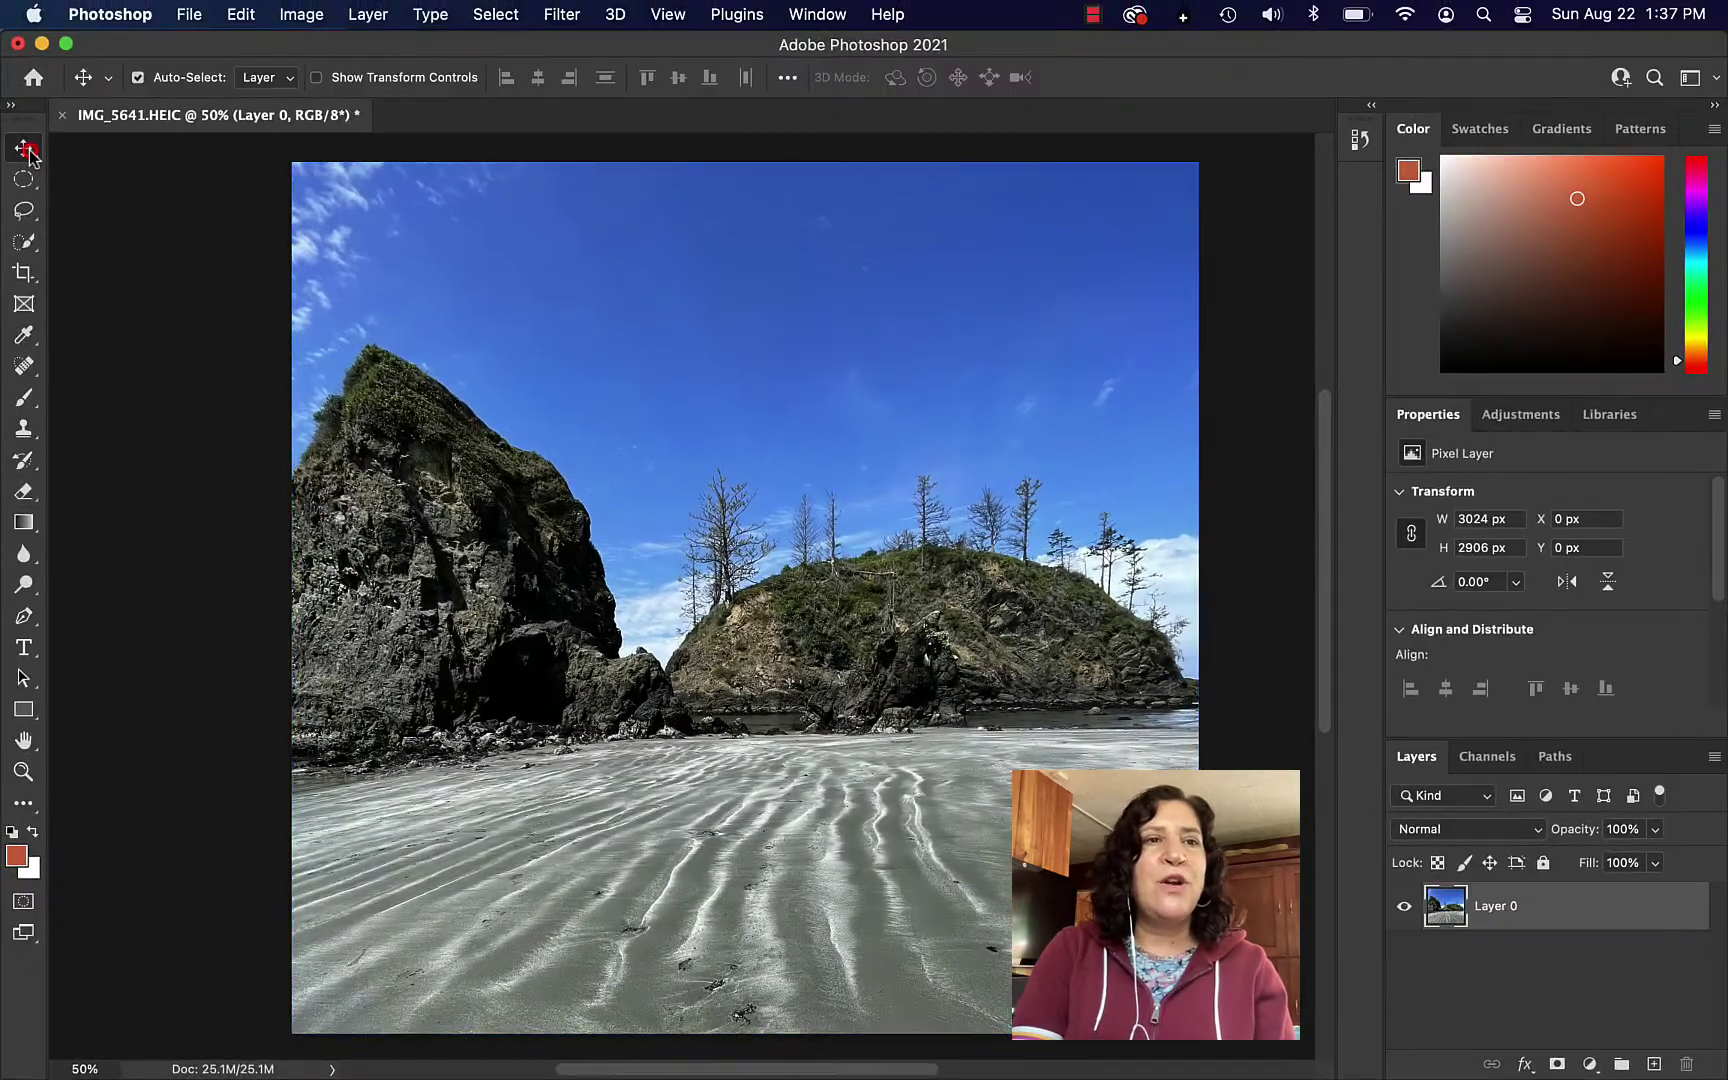
pyautogui.click(294, 166)
pyautogui.moveTo(351, 240); pyautogui.dragTo(318, 205)
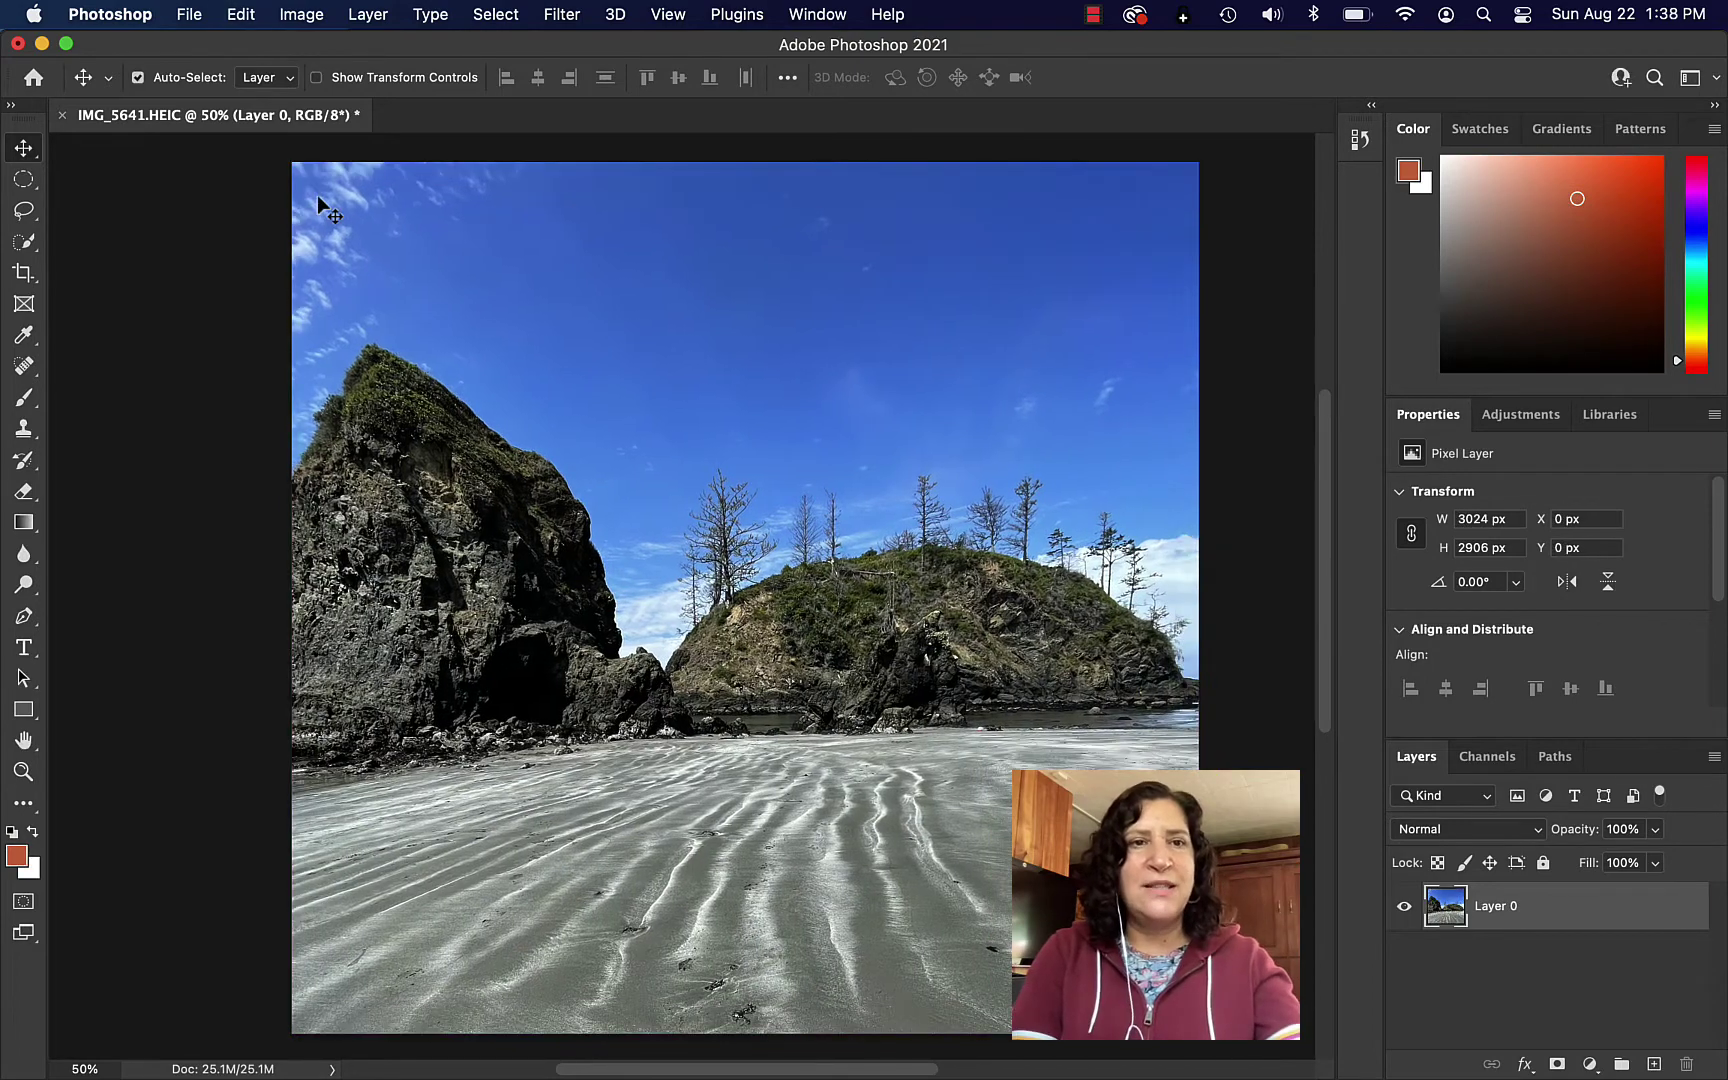
# Scale the photo layer down to about 2910 × 2796 px, centred on the canvas with a thin transparent border, and apply it
pyautogui.click(241, 14)
pyautogui.moveTo(325, 552)
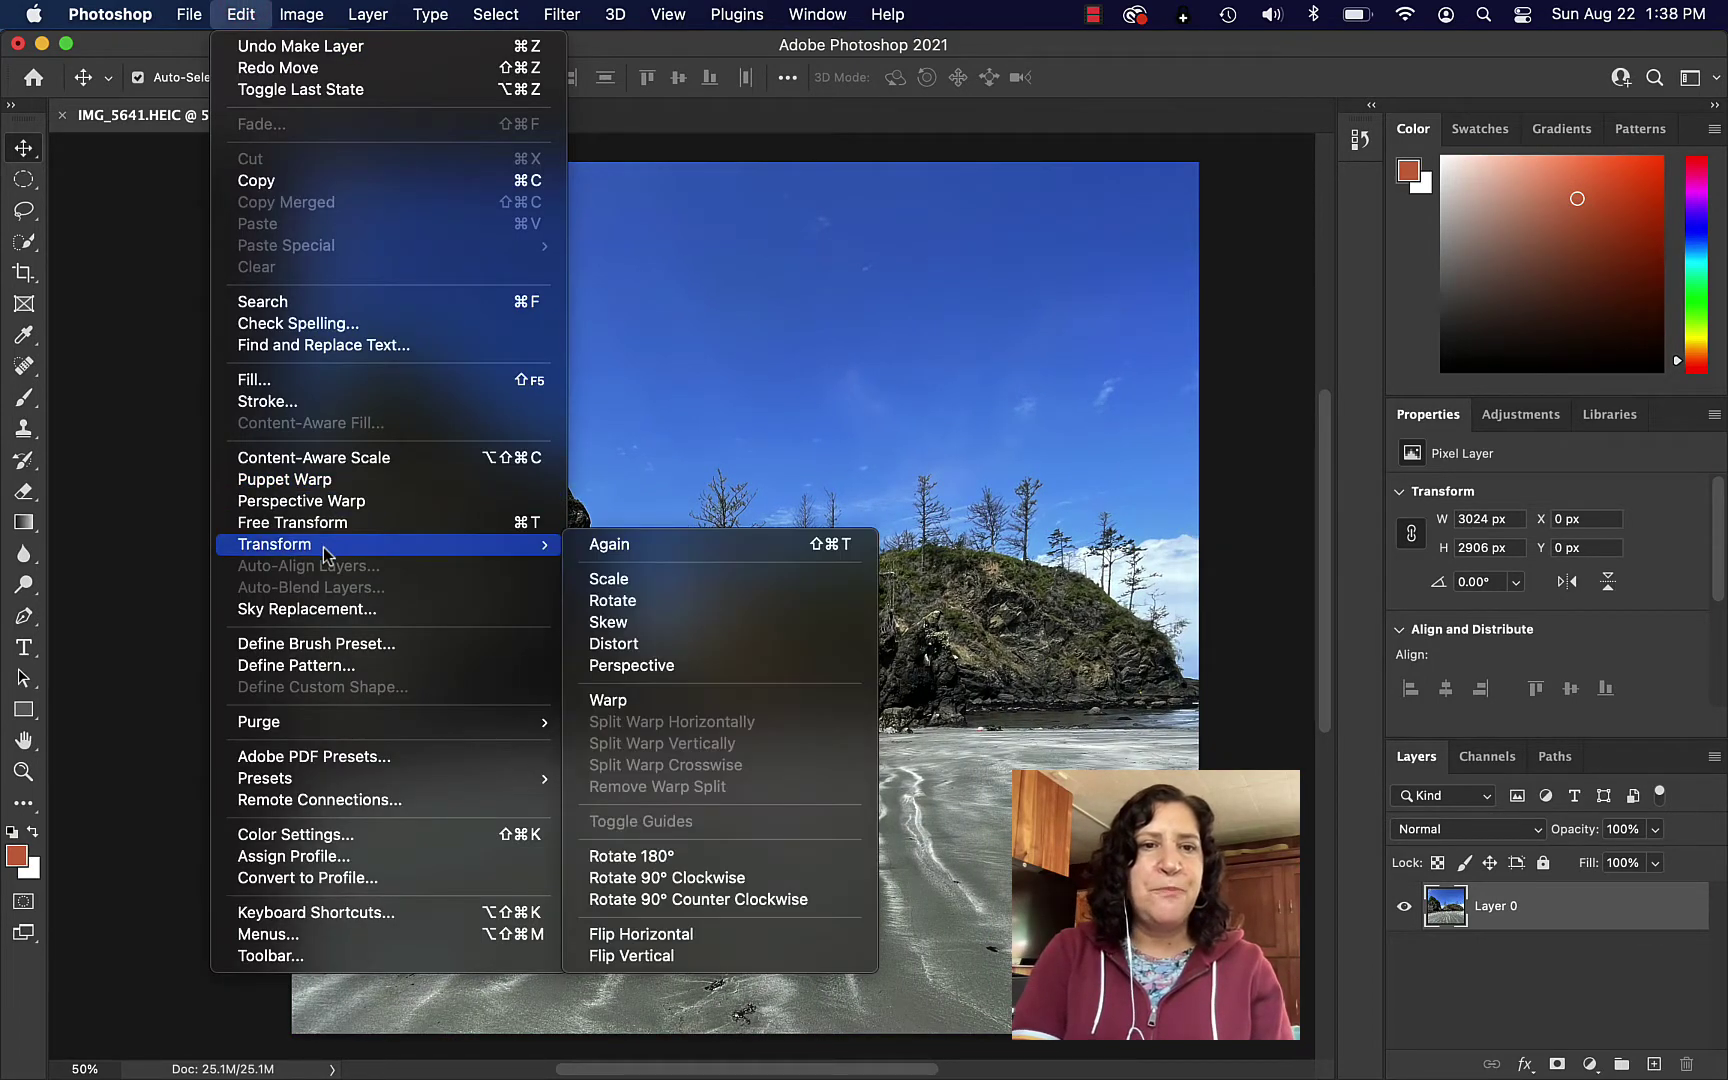
pyautogui.click(607, 580)
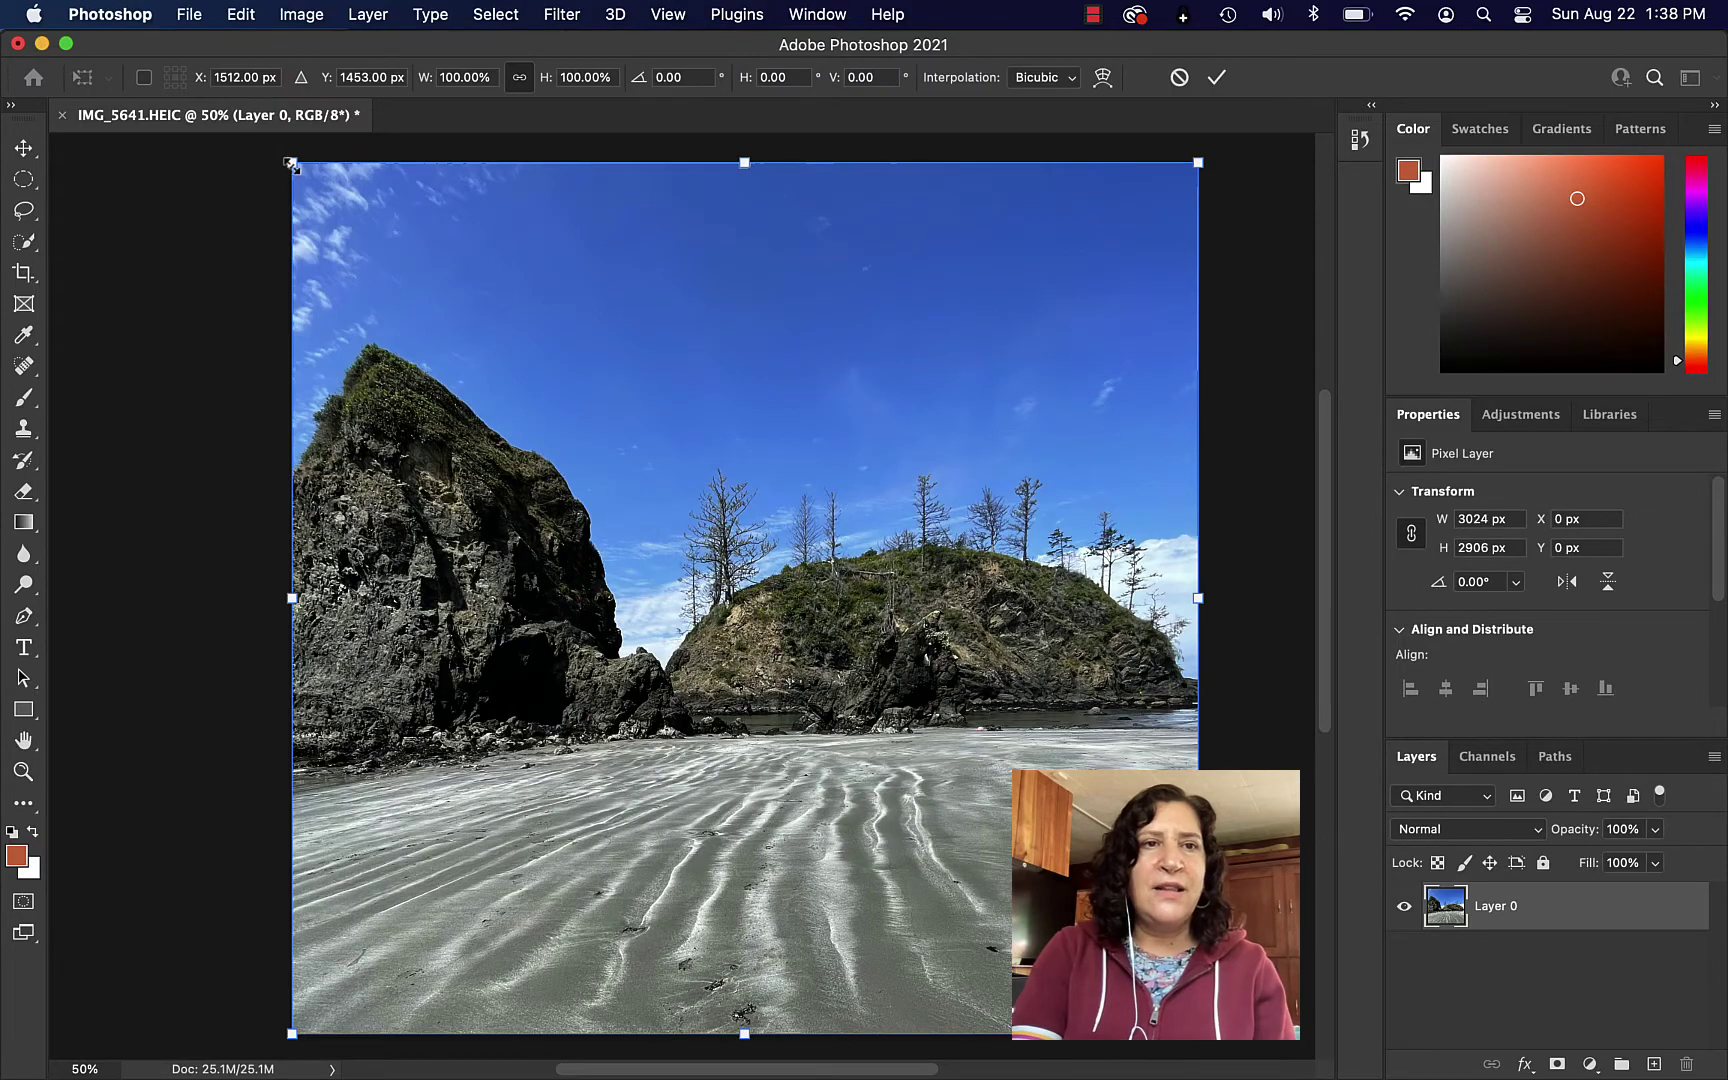
pyautogui.moveTo(291, 165); pyautogui.dragTo(297, 237)
pyautogui.moveTo(664, 471); pyautogui.dragTo(648, 458)
pyautogui.click(1216, 77)
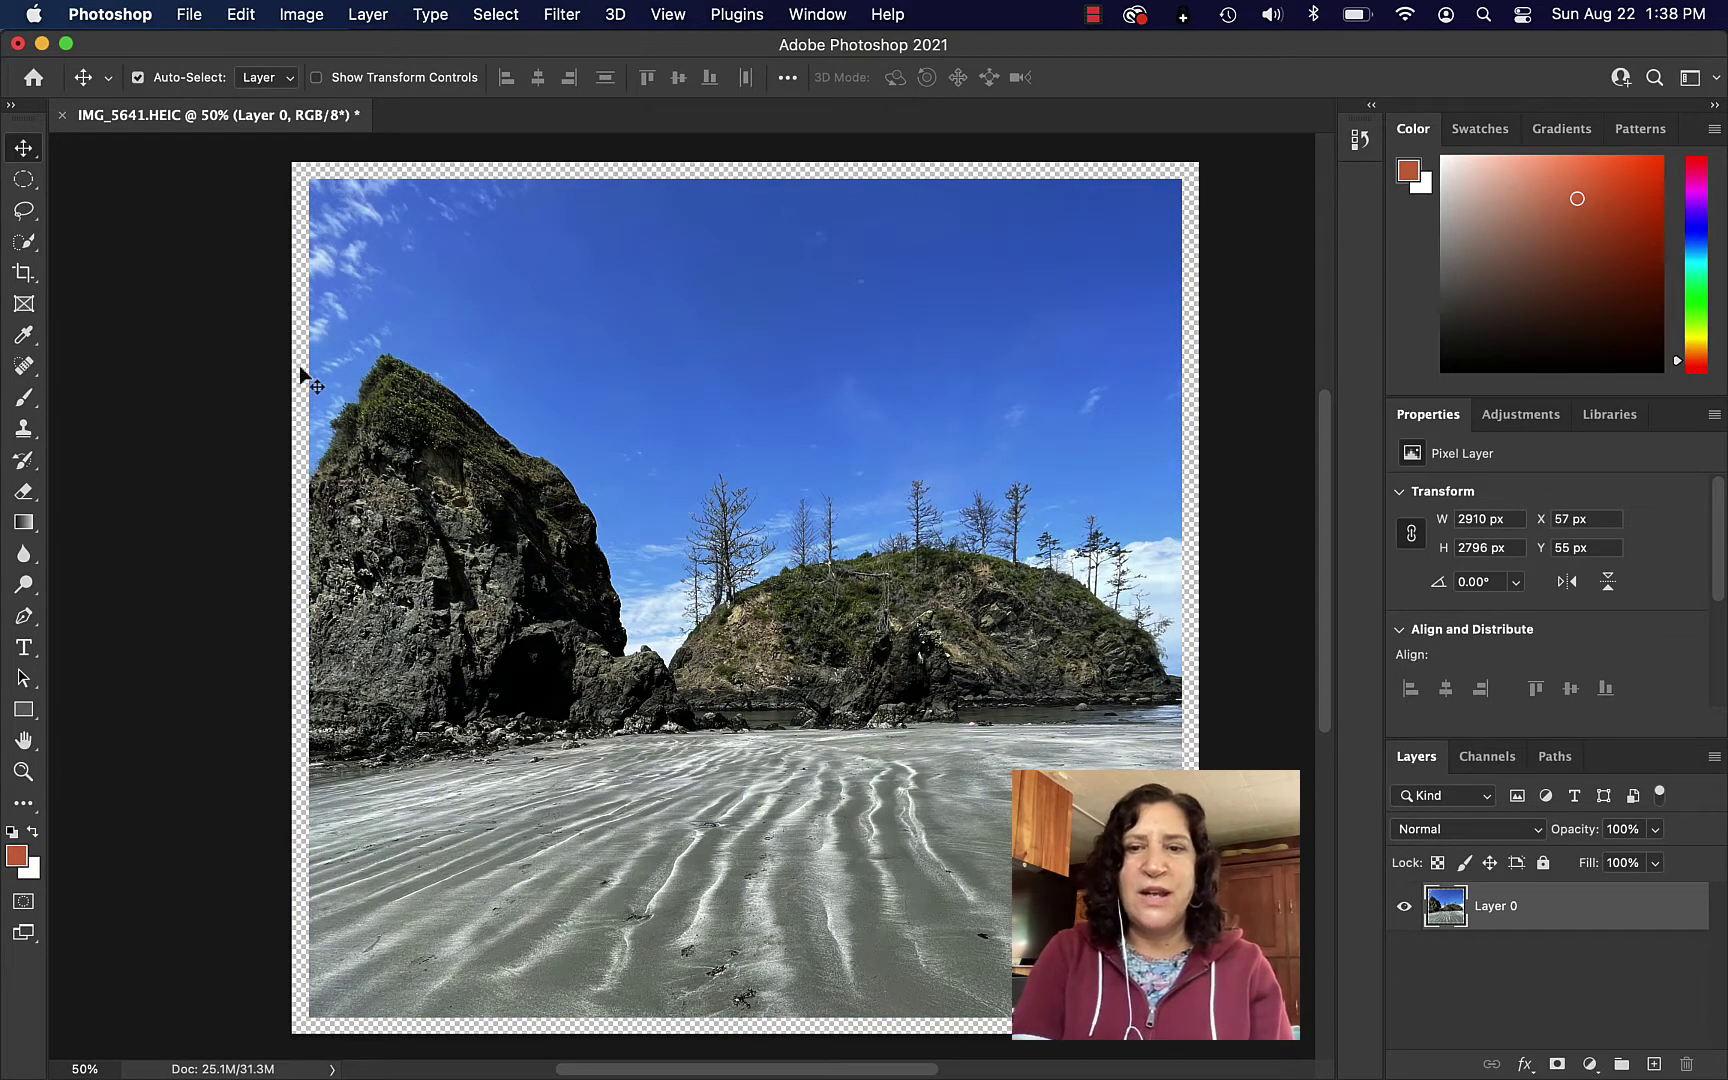
# Rotate the photo layer by about -0.10° with the Rotate transform and apply it
pyautogui.click(243, 17)
pyautogui.moveTo(320, 548)
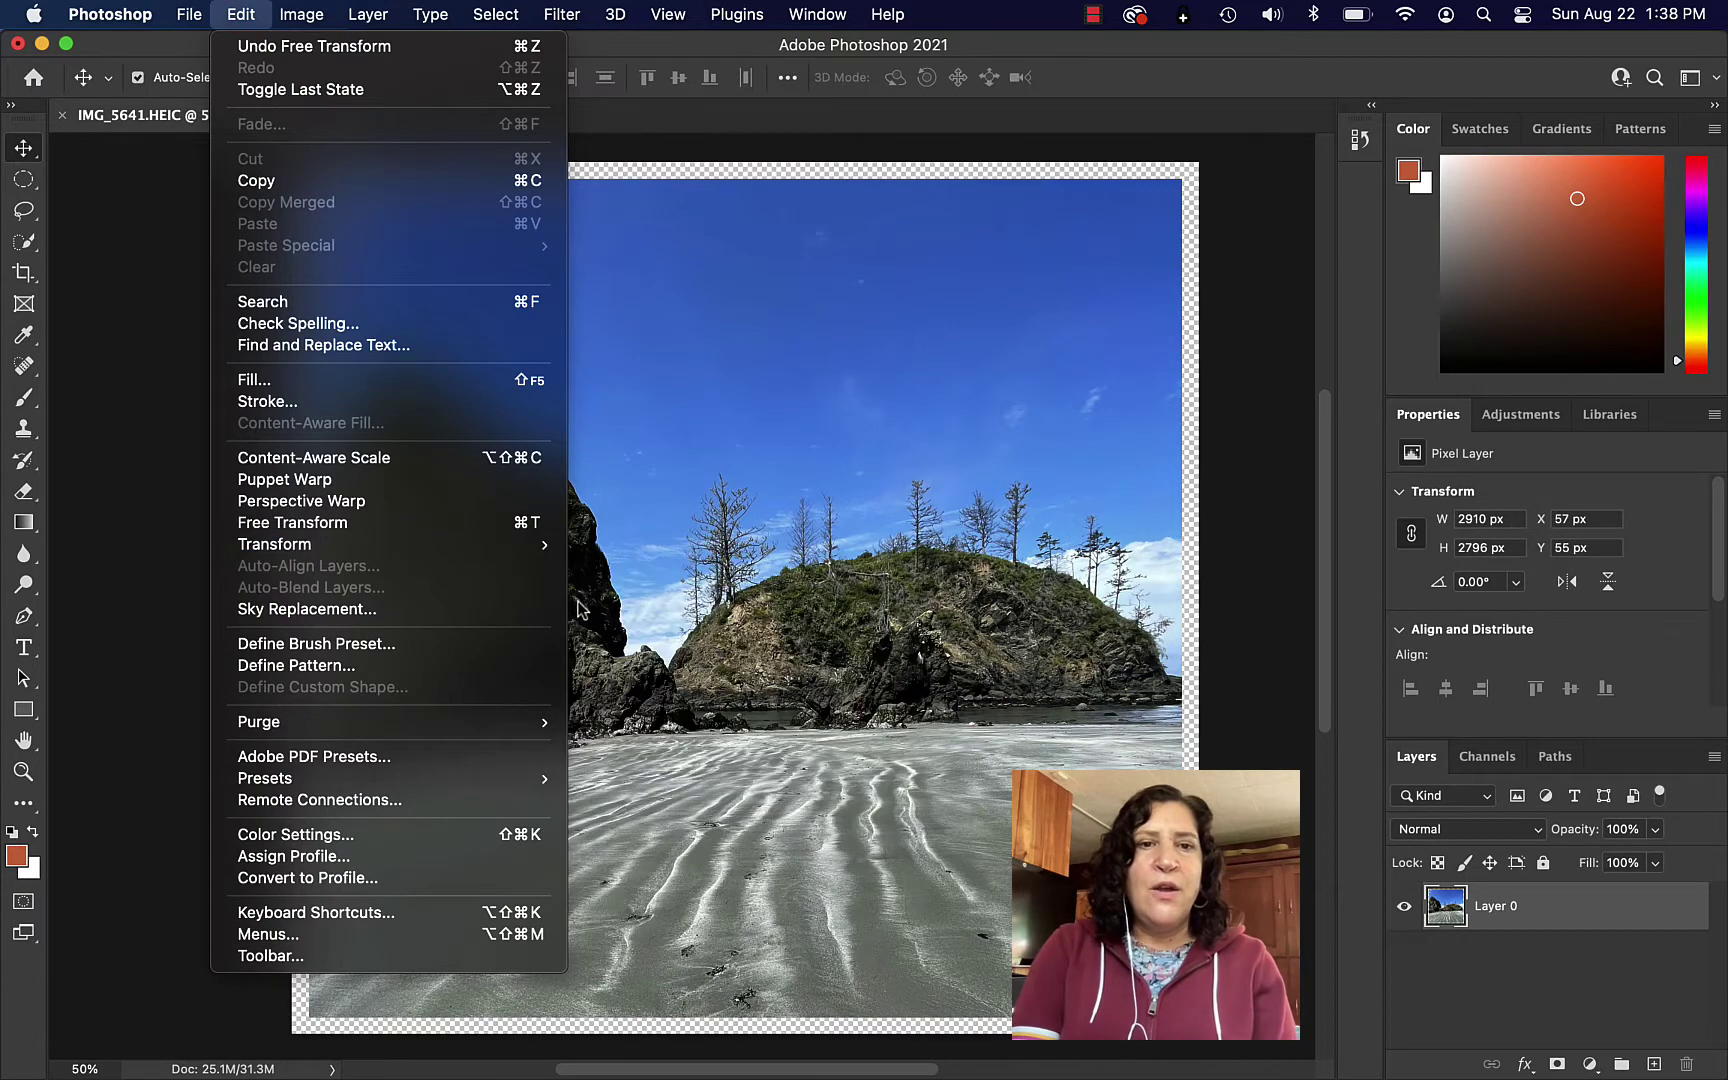
pyautogui.moveTo(547, 558)
pyautogui.click(590, 600)
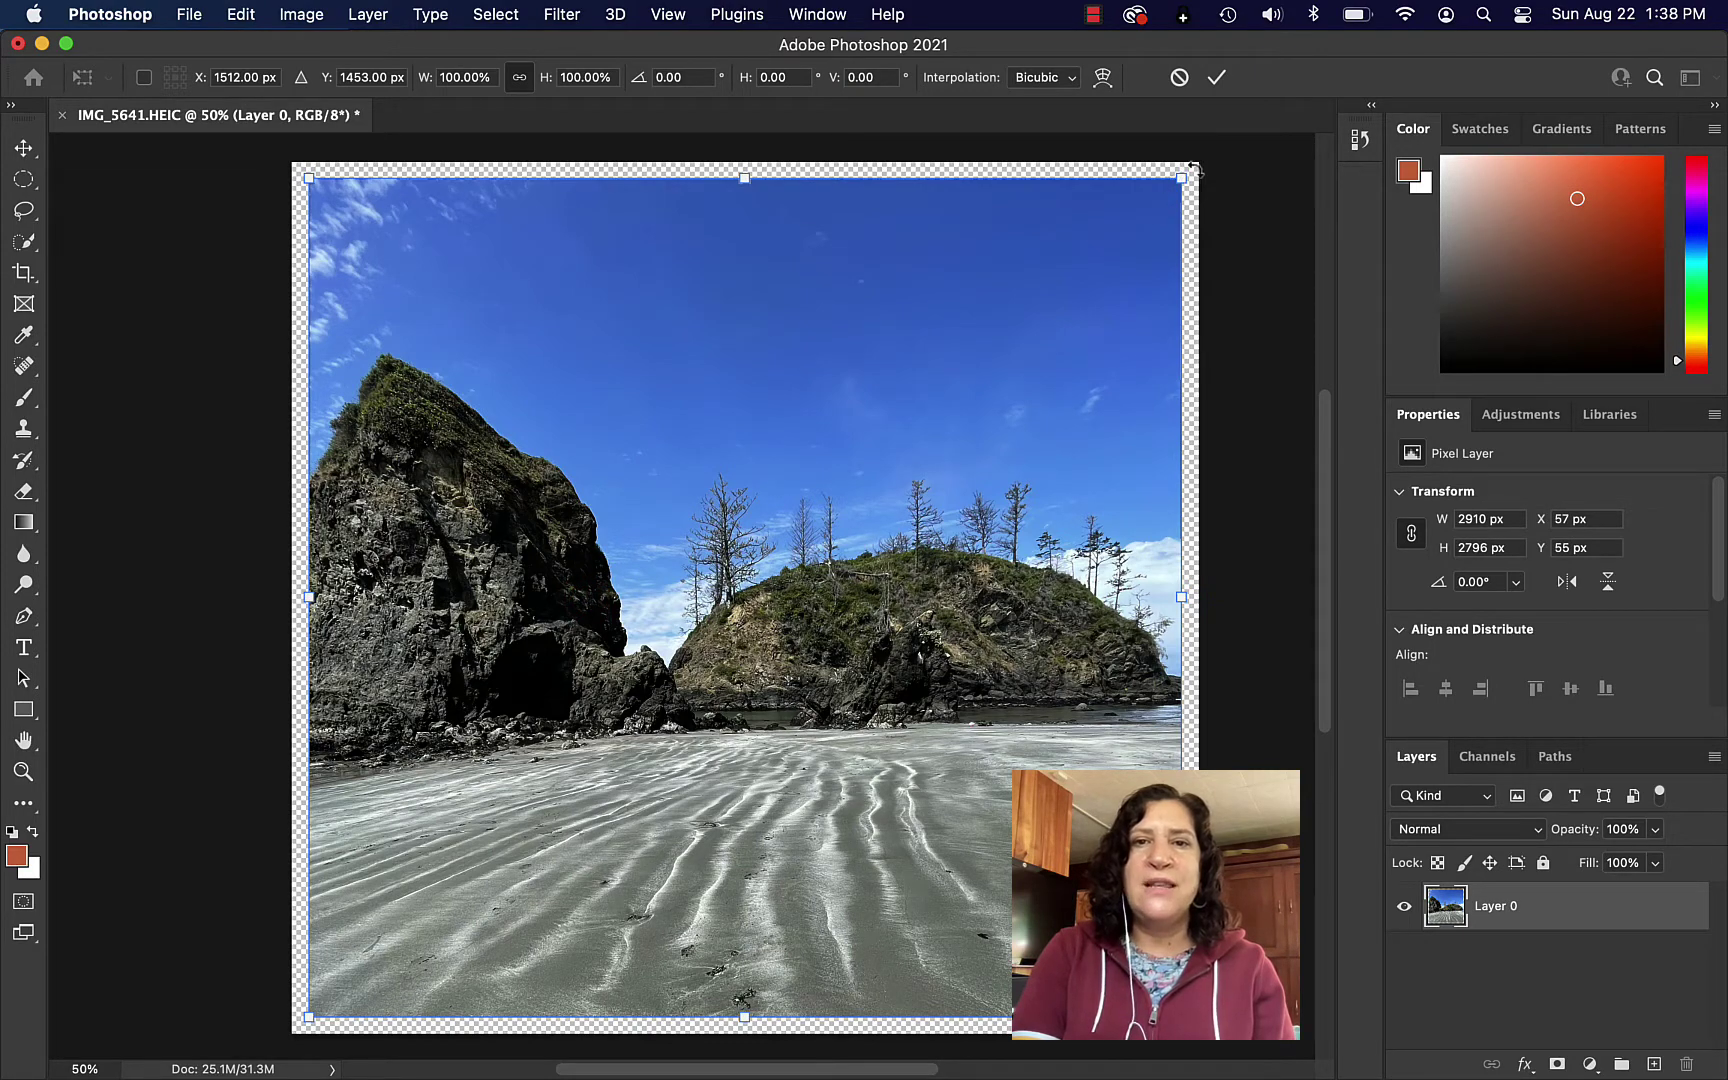
pyautogui.moveTo(1193, 168); pyautogui.dragTo(1153, 208)
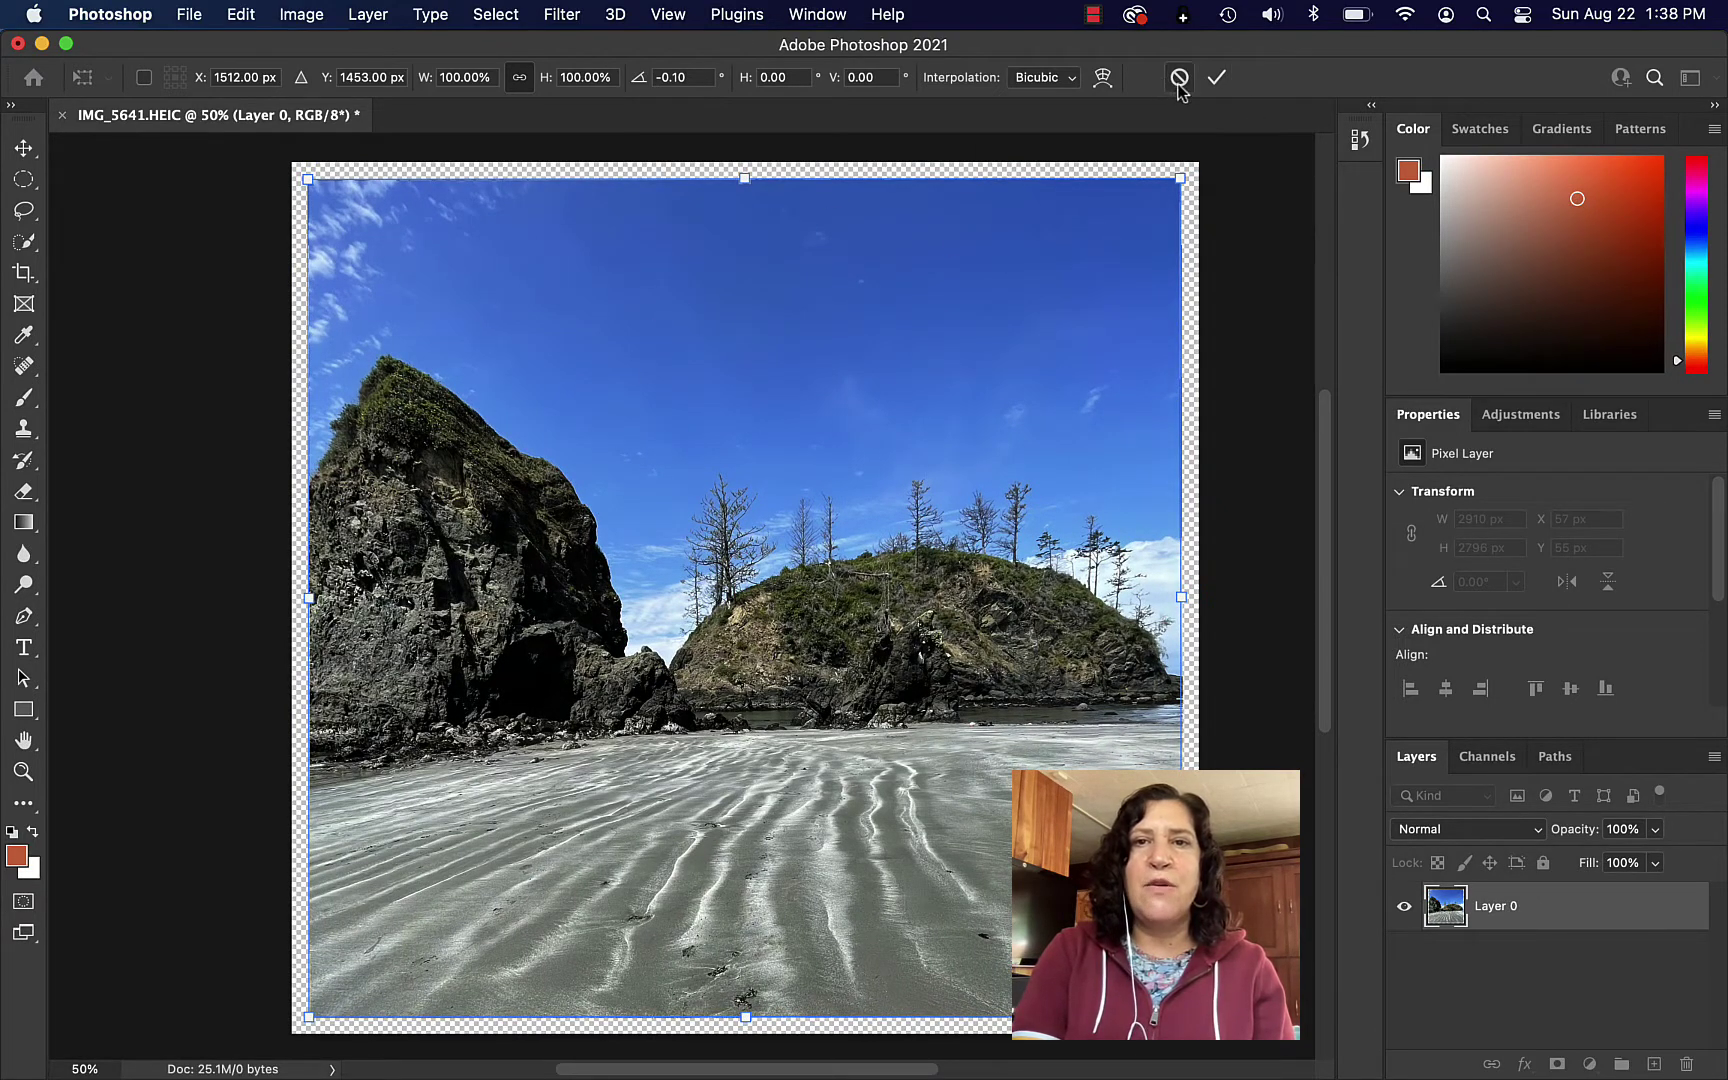
pyautogui.click(1216, 79)
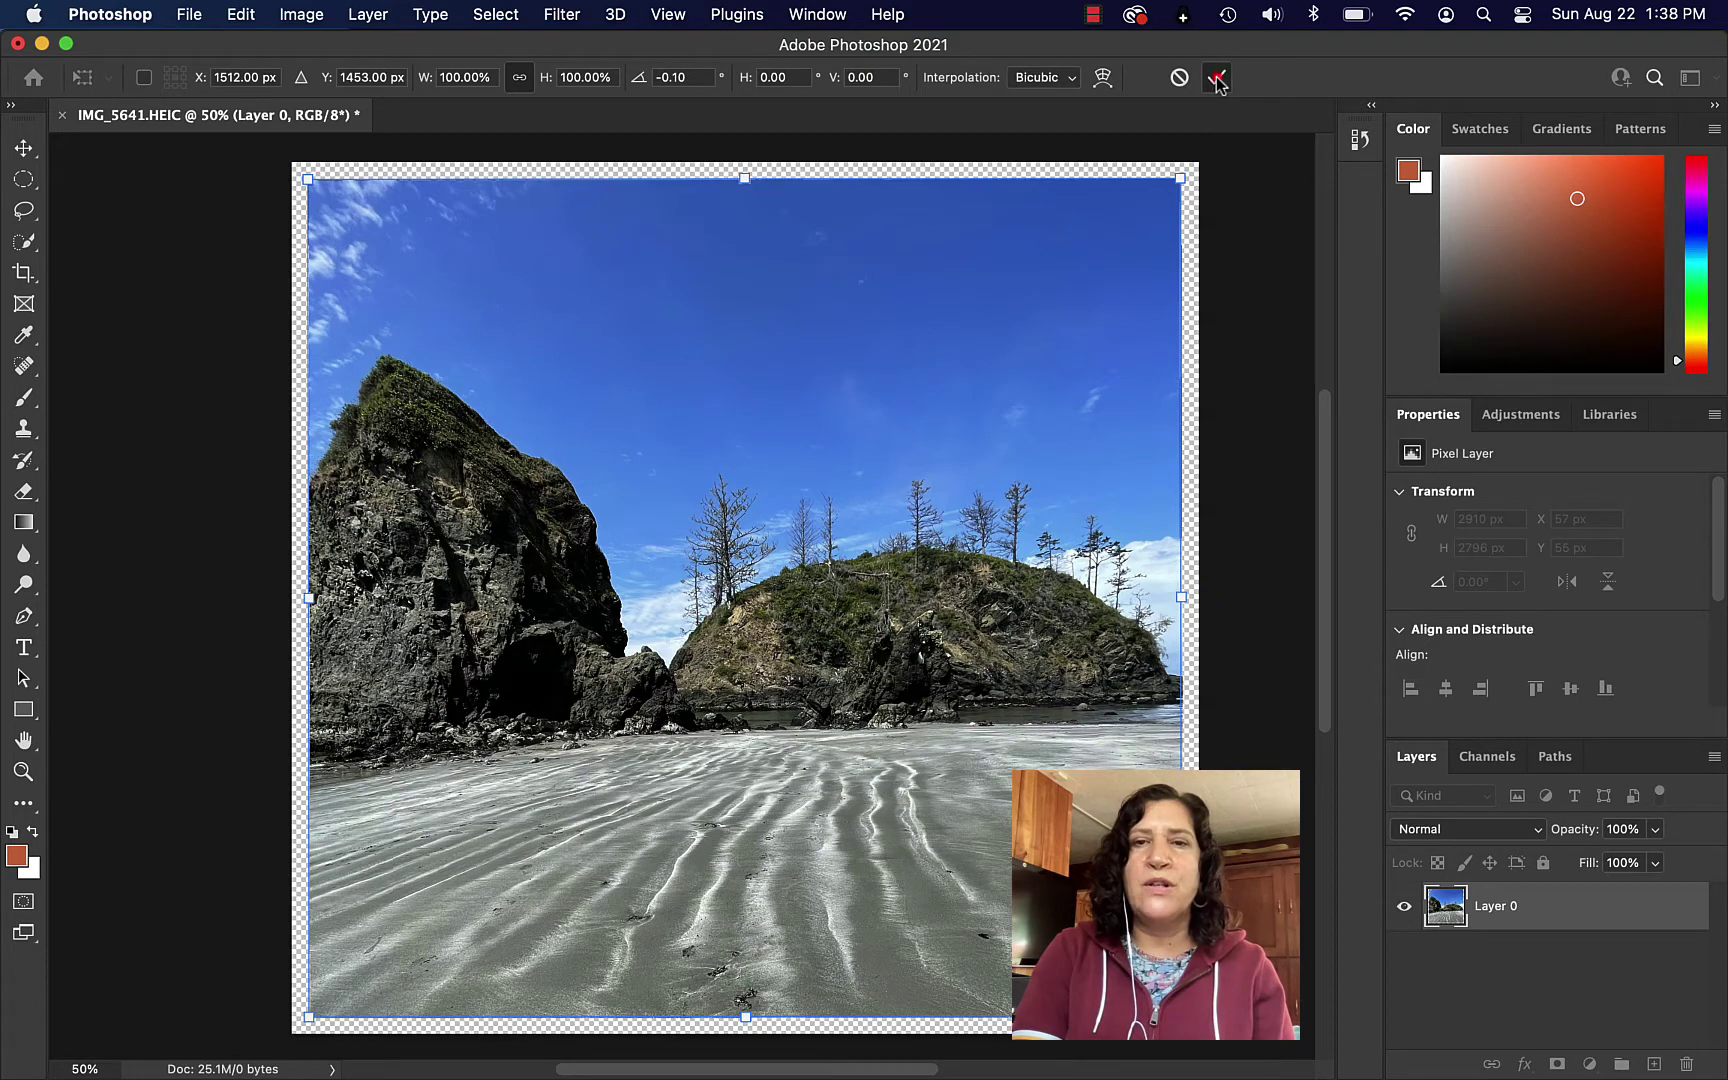
# Skew the photo layer by lowering its upper-right corner and raising its lower-left corner, to about 13.57° vertical skew, and apply it
pyautogui.click(241, 14)
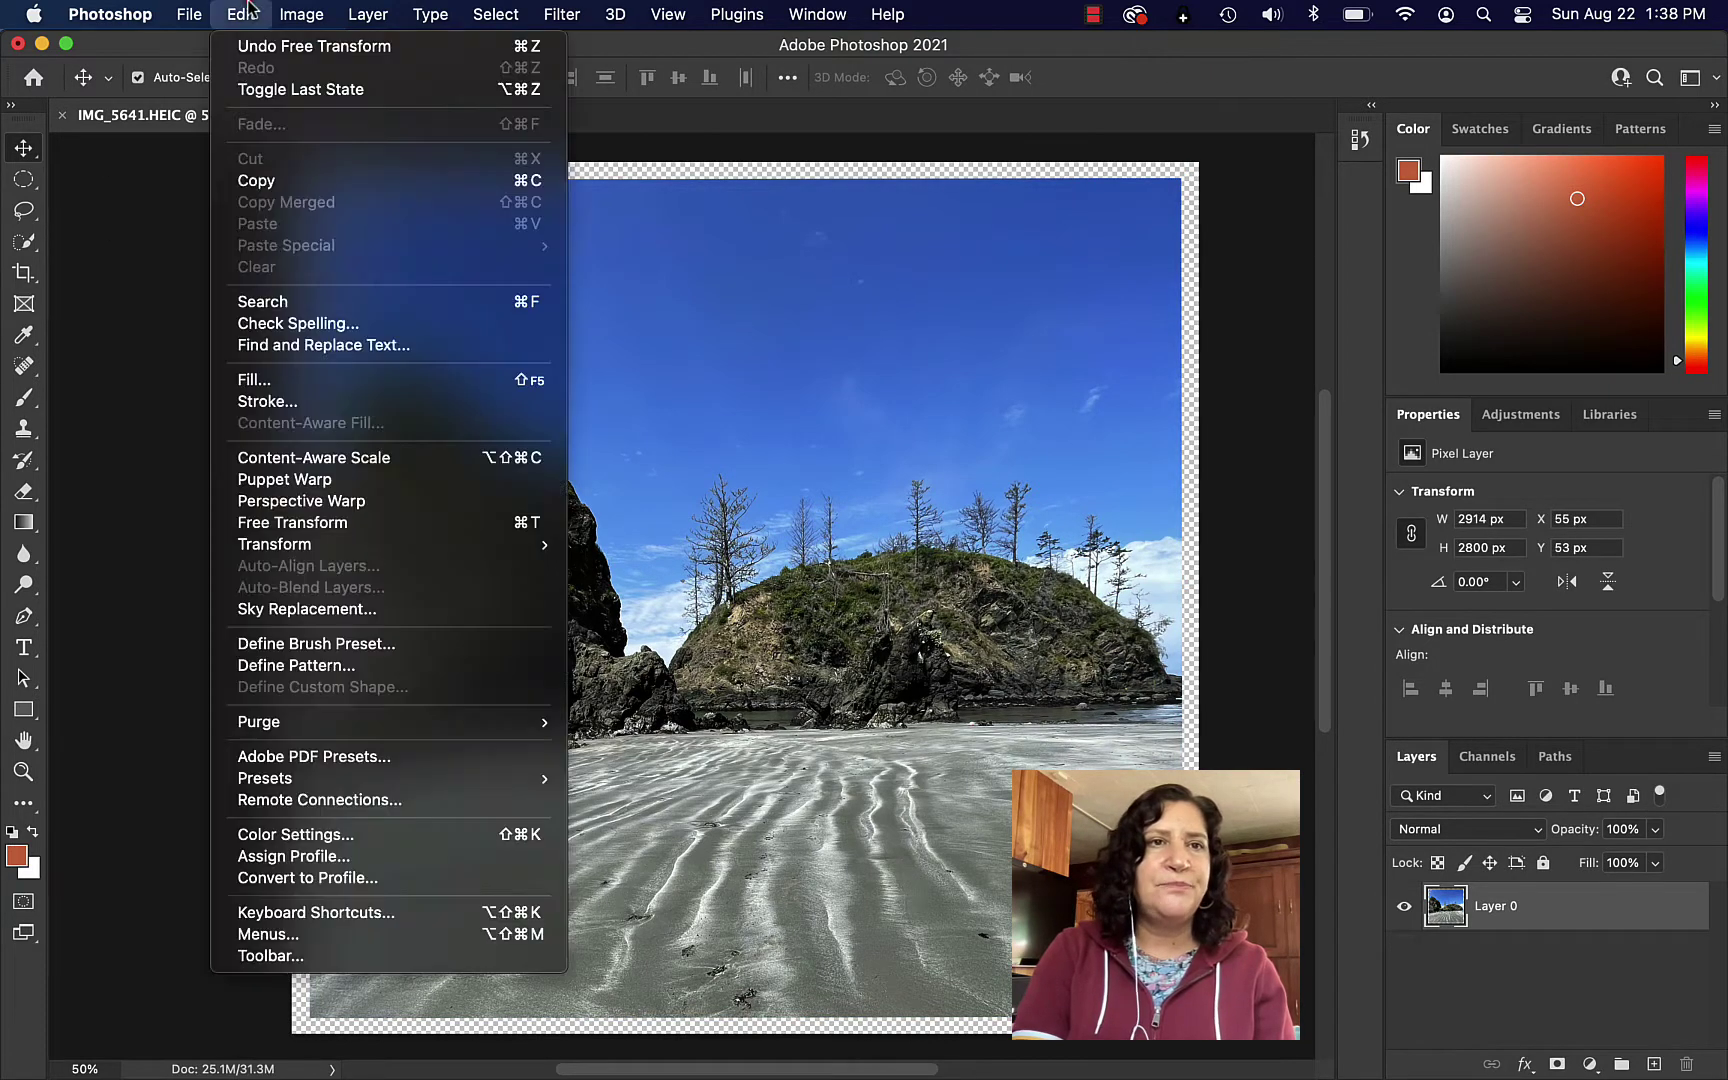
pyautogui.moveTo(278, 550)
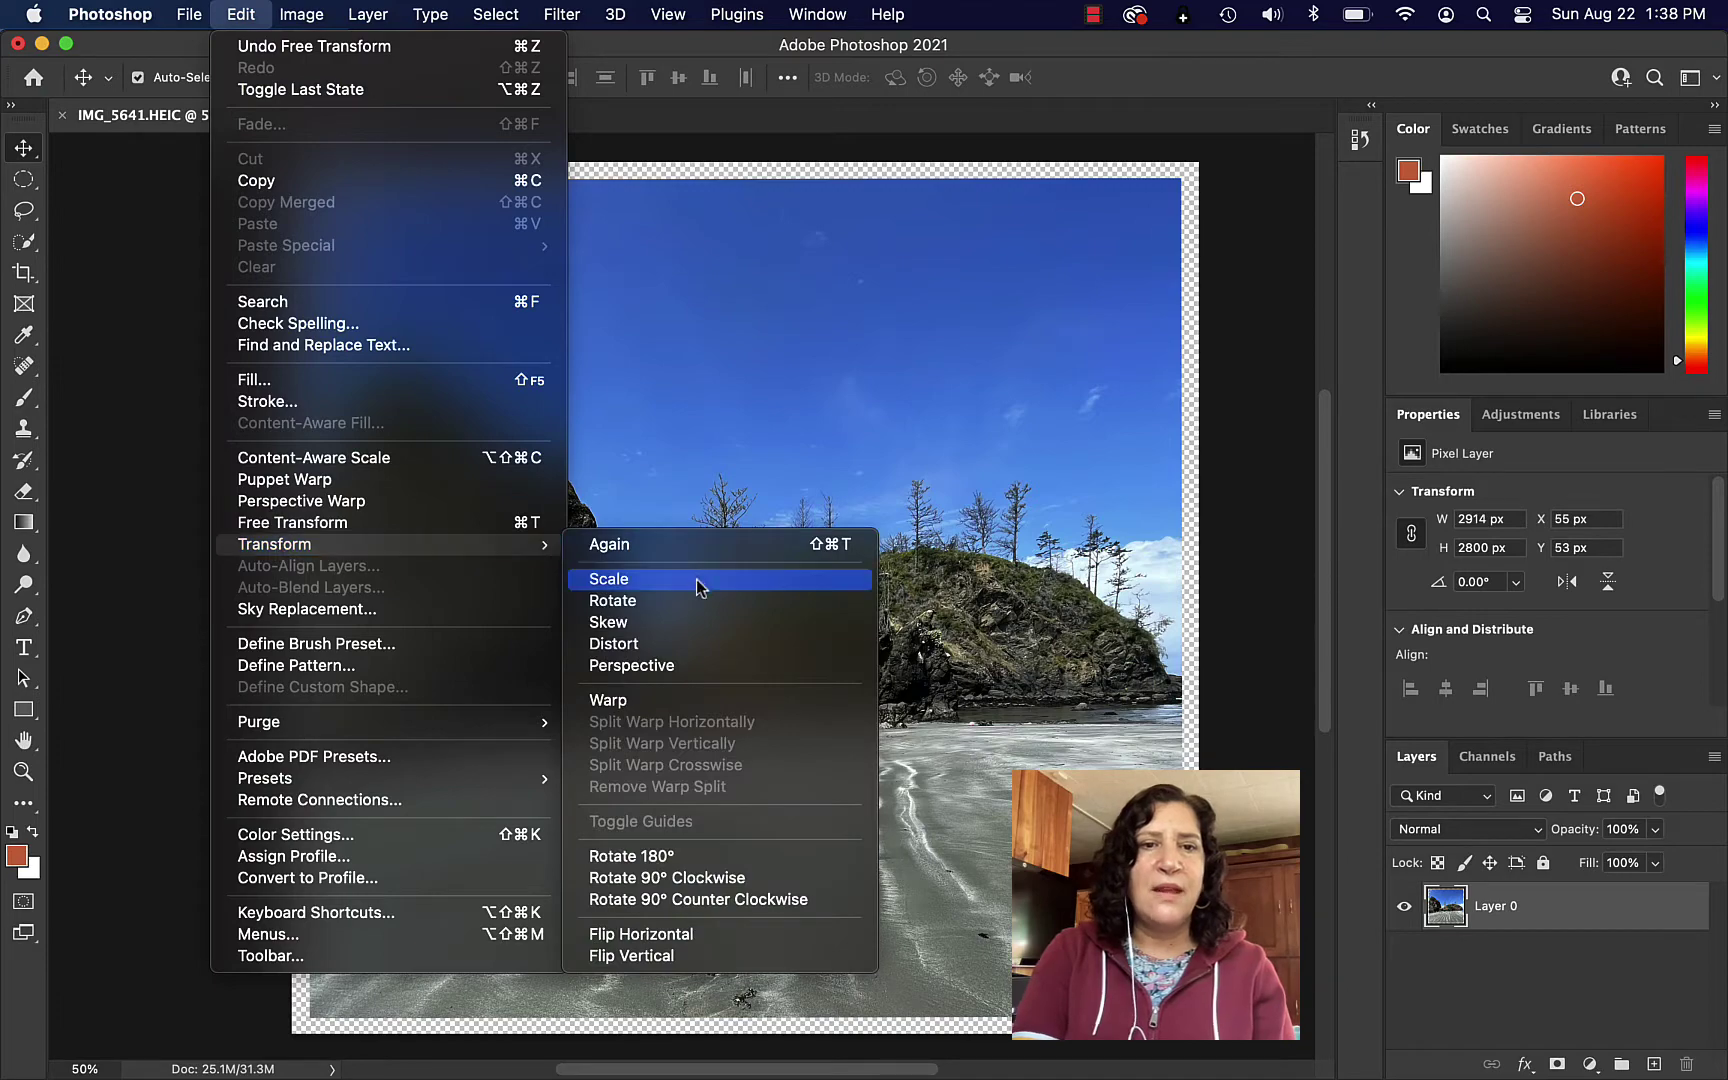
pyautogui.click(698, 622)
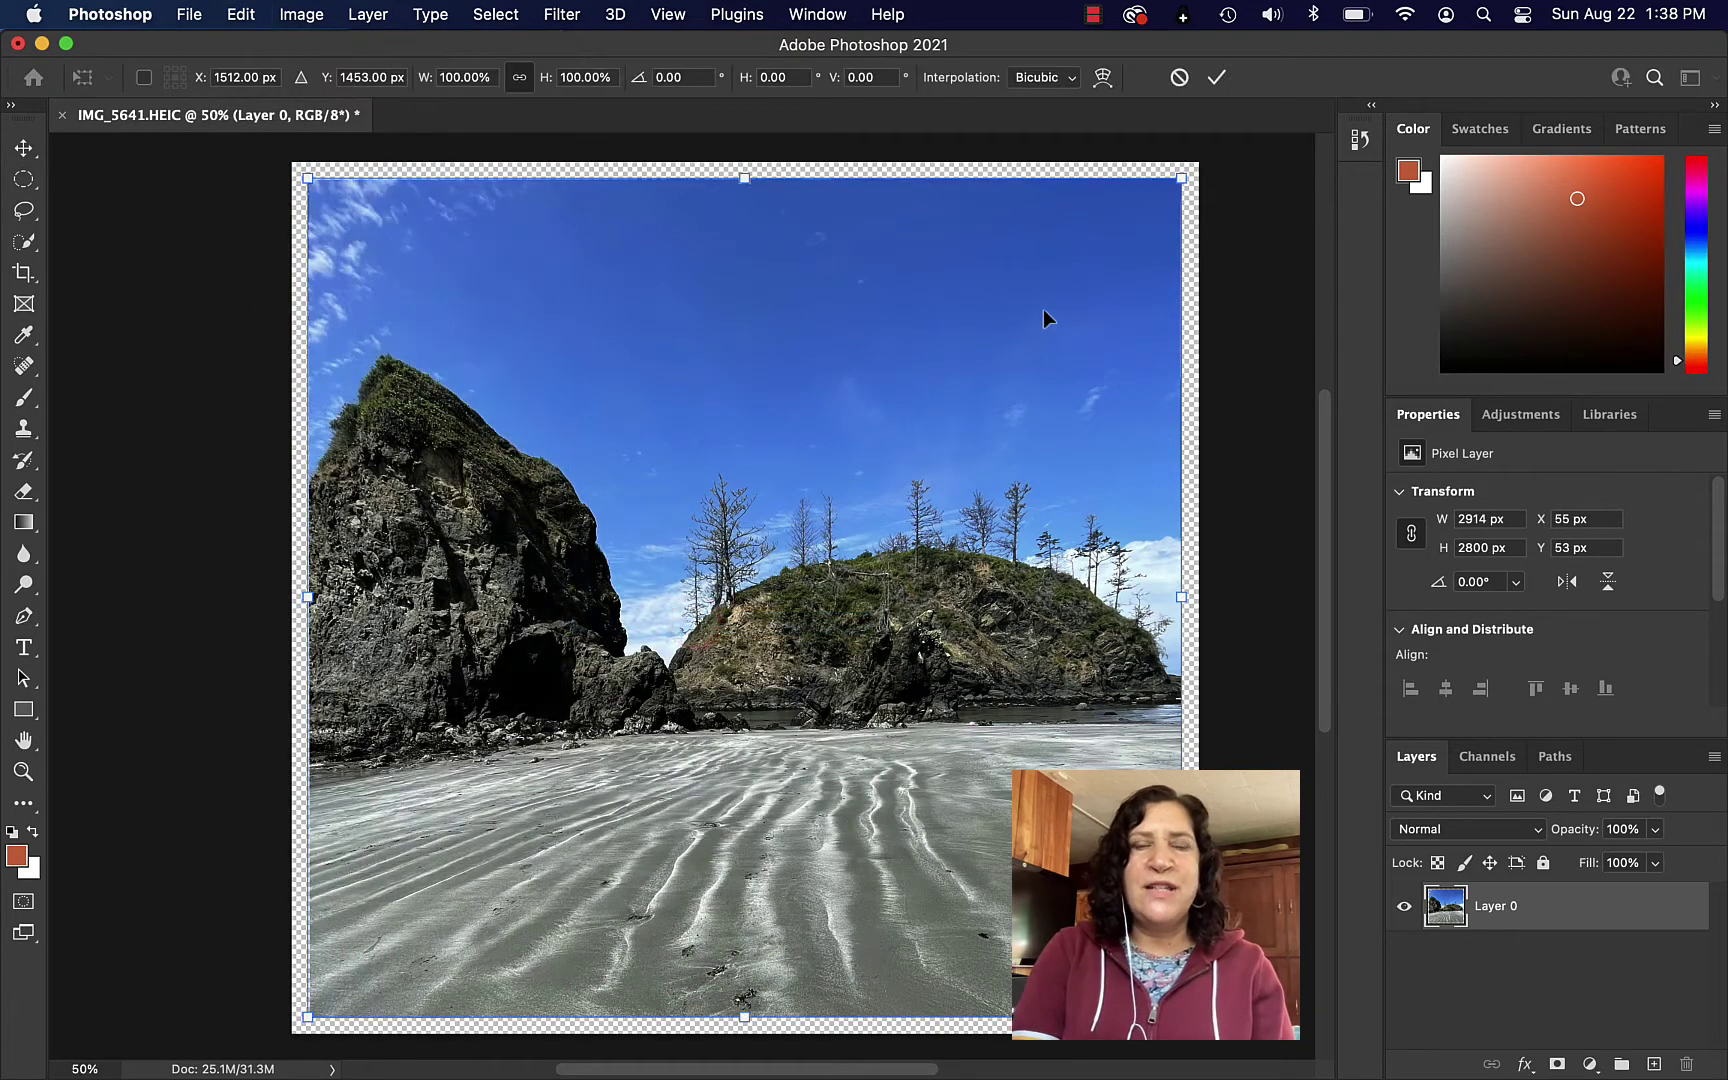
pyautogui.moveTo(1183, 183); pyautogui.dragTo(1064, 365)
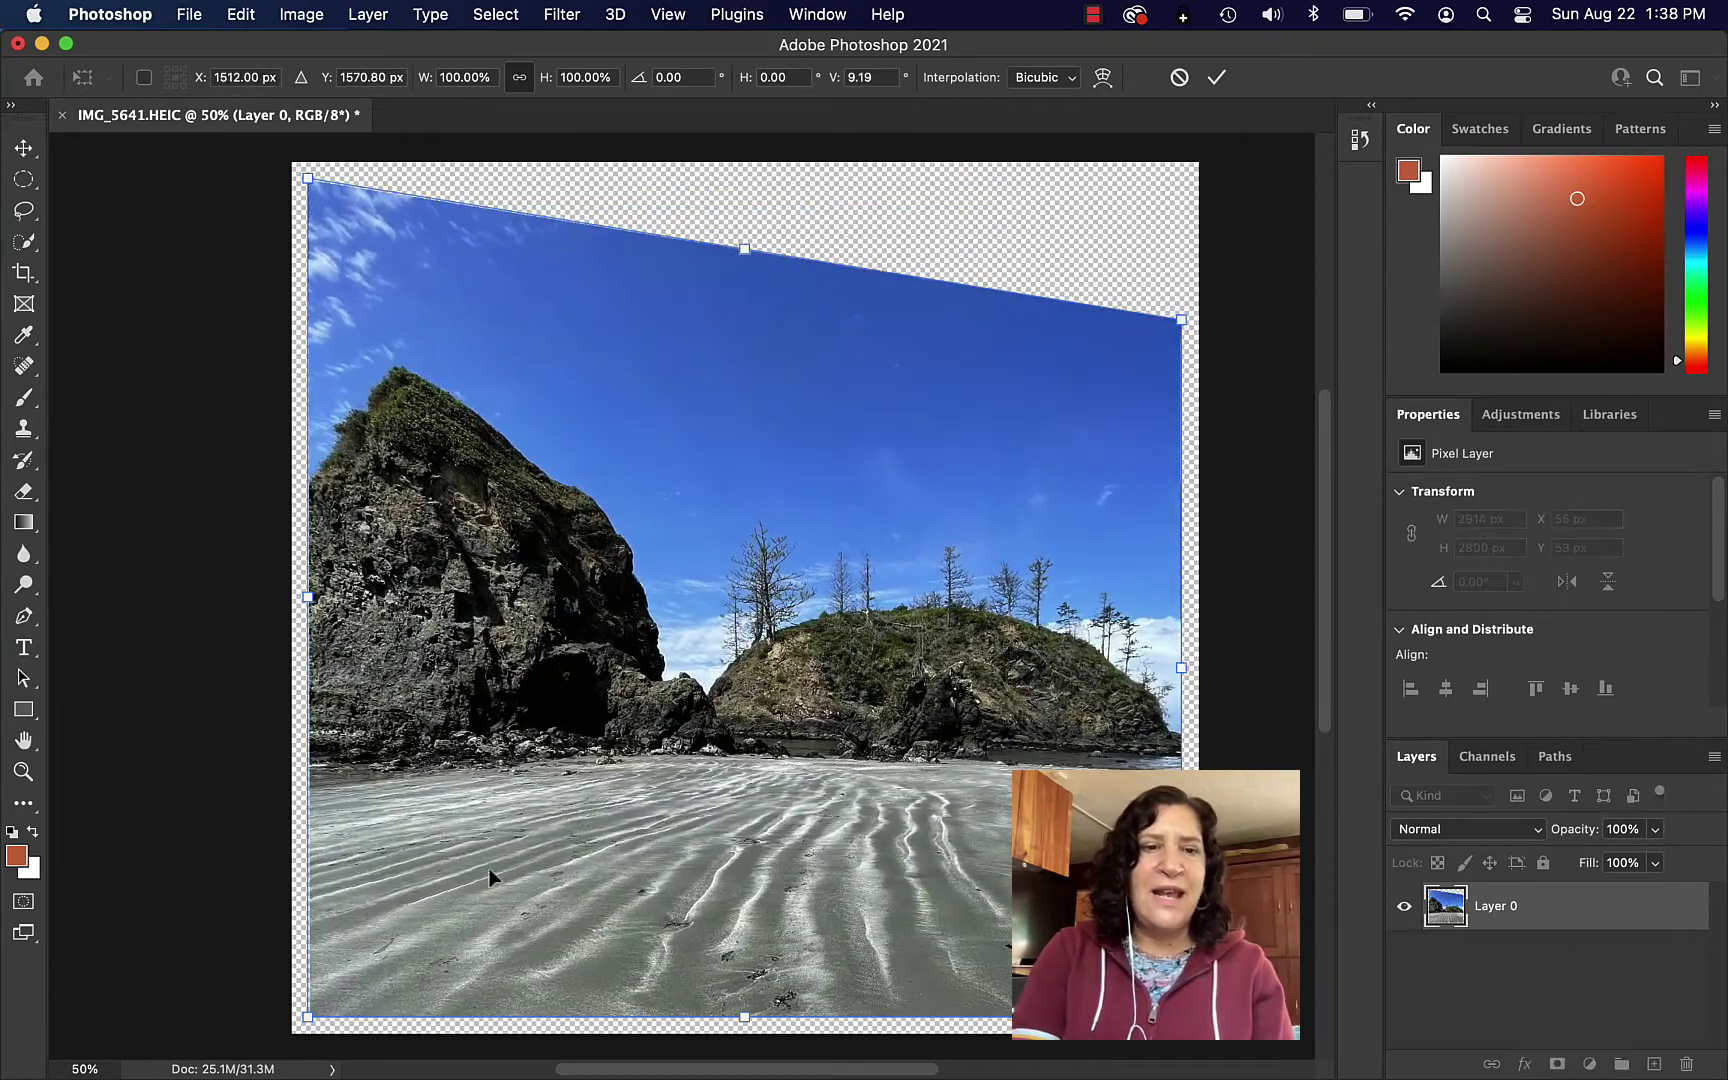
pyautogui.moveTo(305, 1018); pyautogui.dragTo(355, 811)
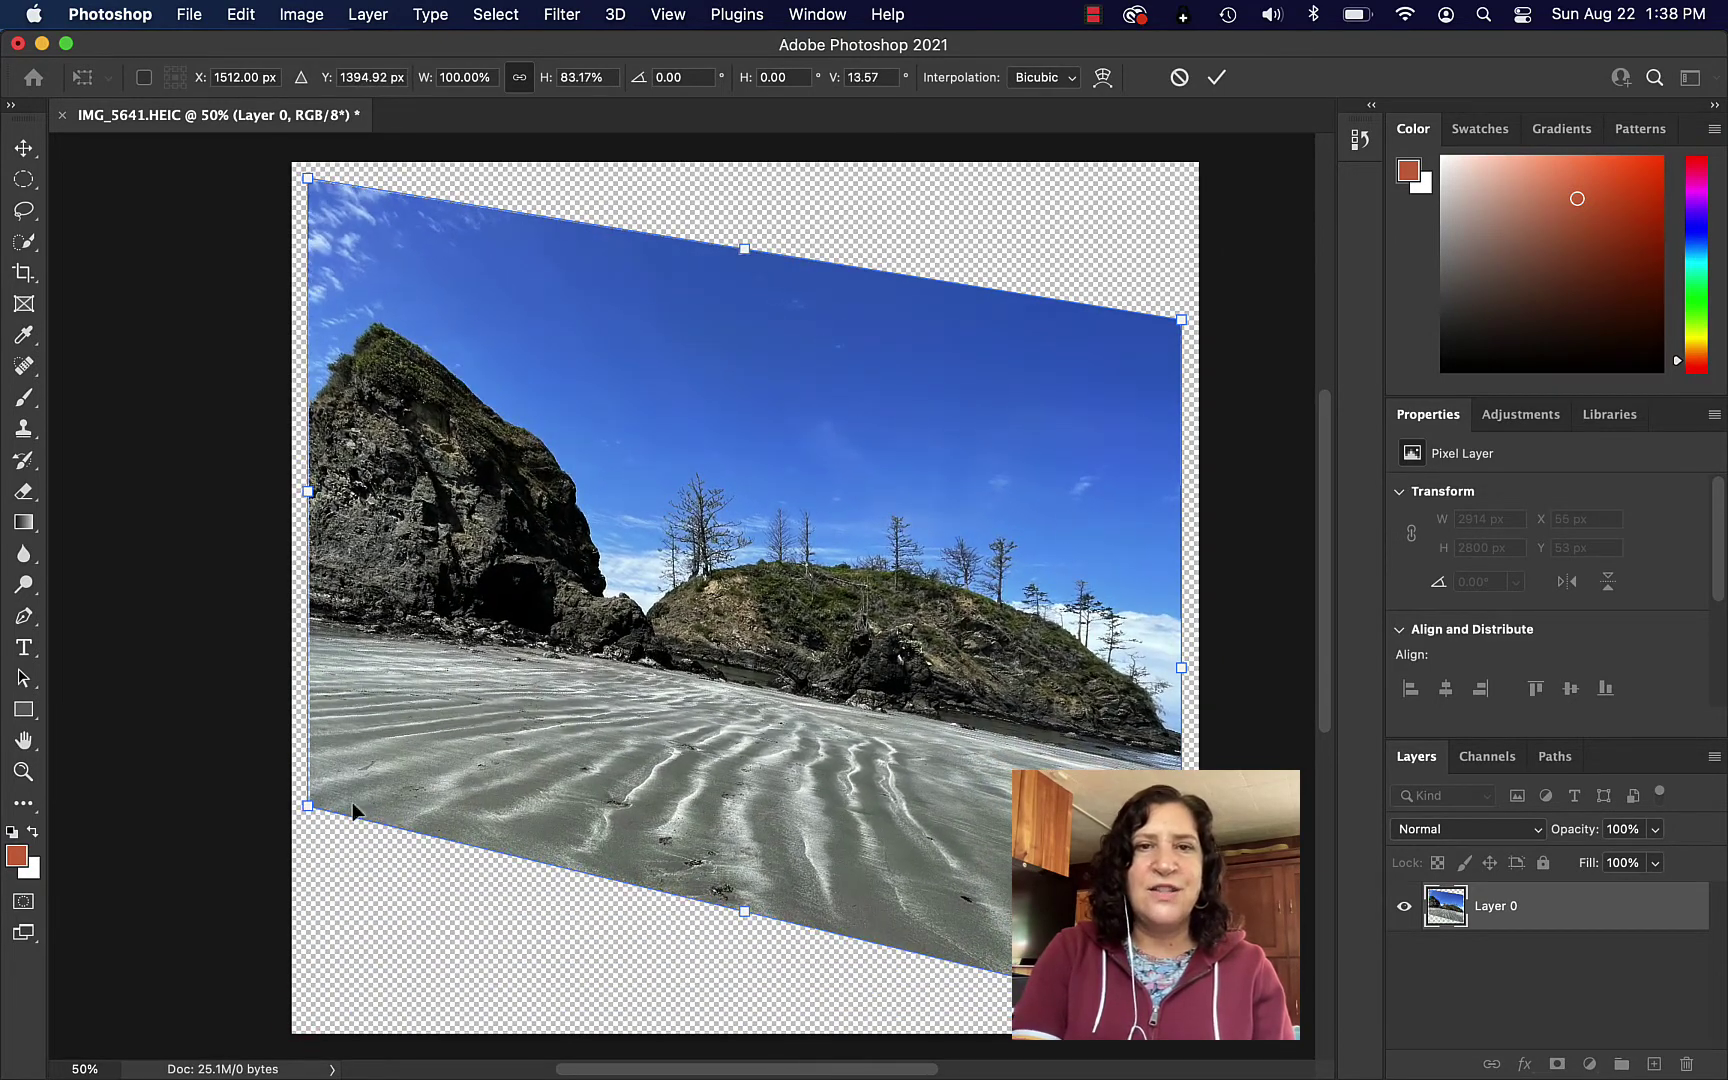
pyautogui.click(1216, 78)
# Distort the photo layer by pulling its upper-right corner inward and down and raising the bottom edge to about 84.69% height, and apply it
pyautogui.click(243, 14)
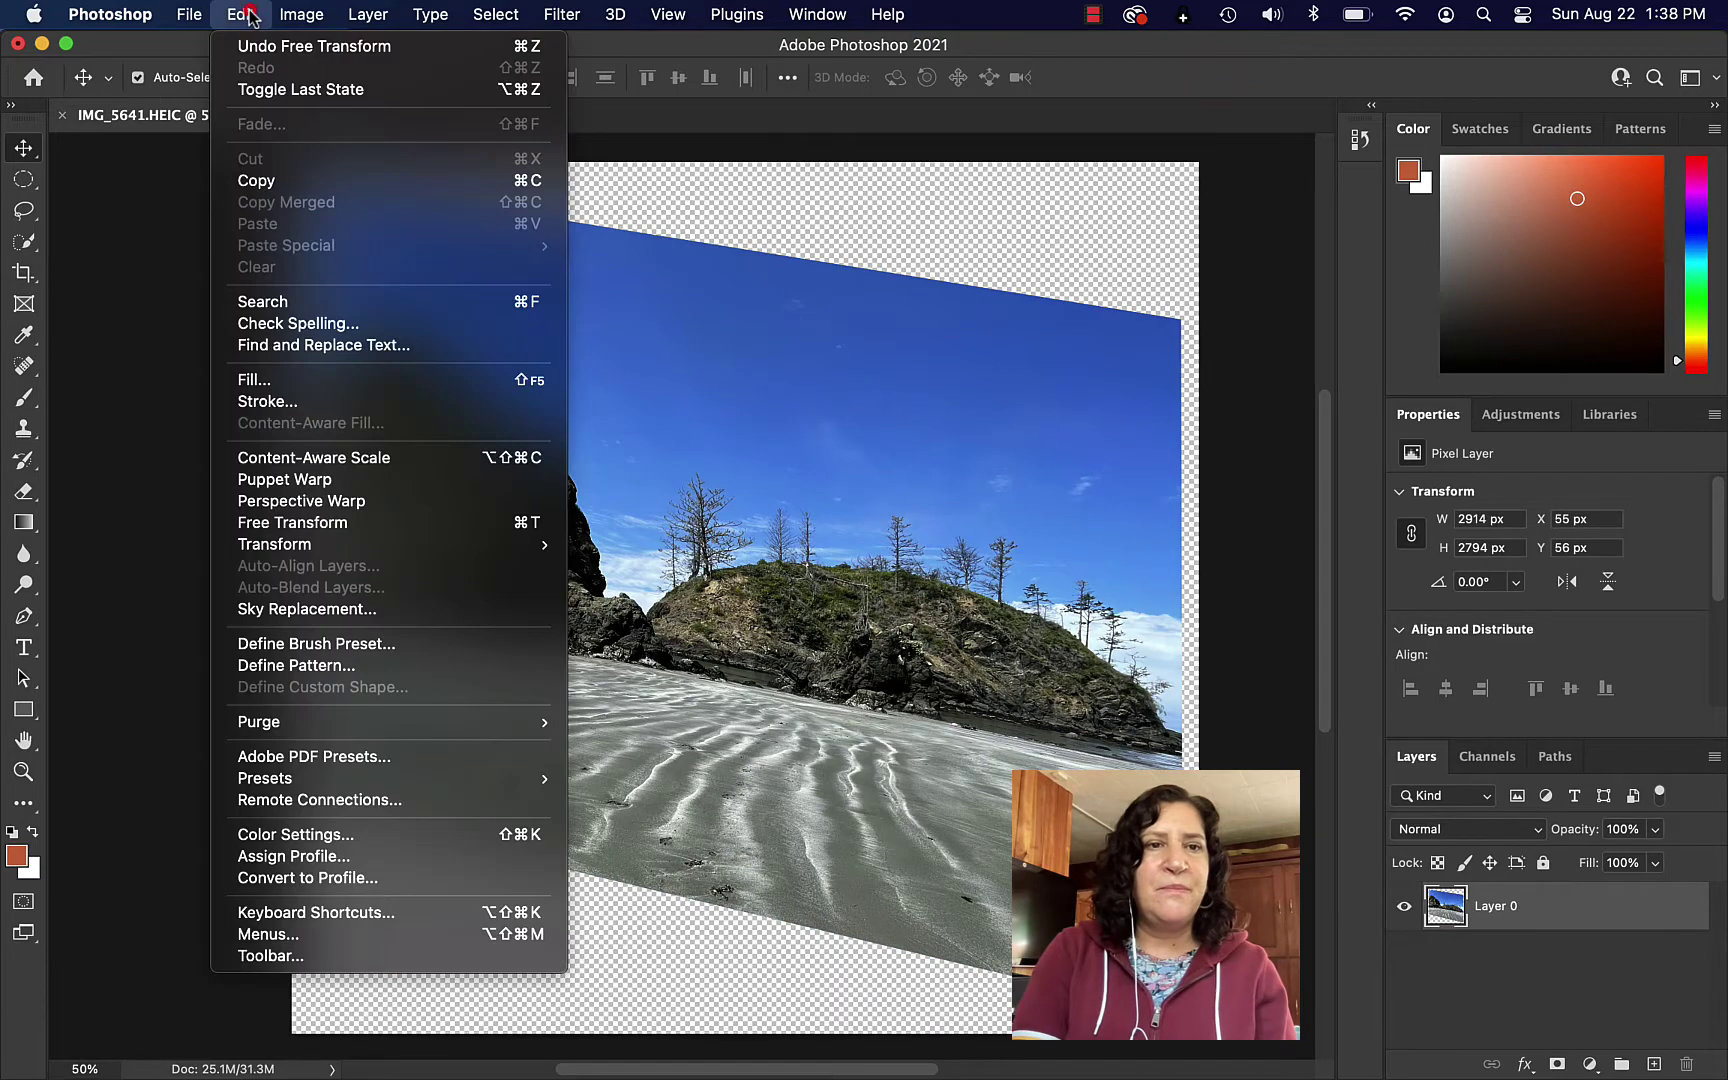
pyautogui.moveTo(362, 548)
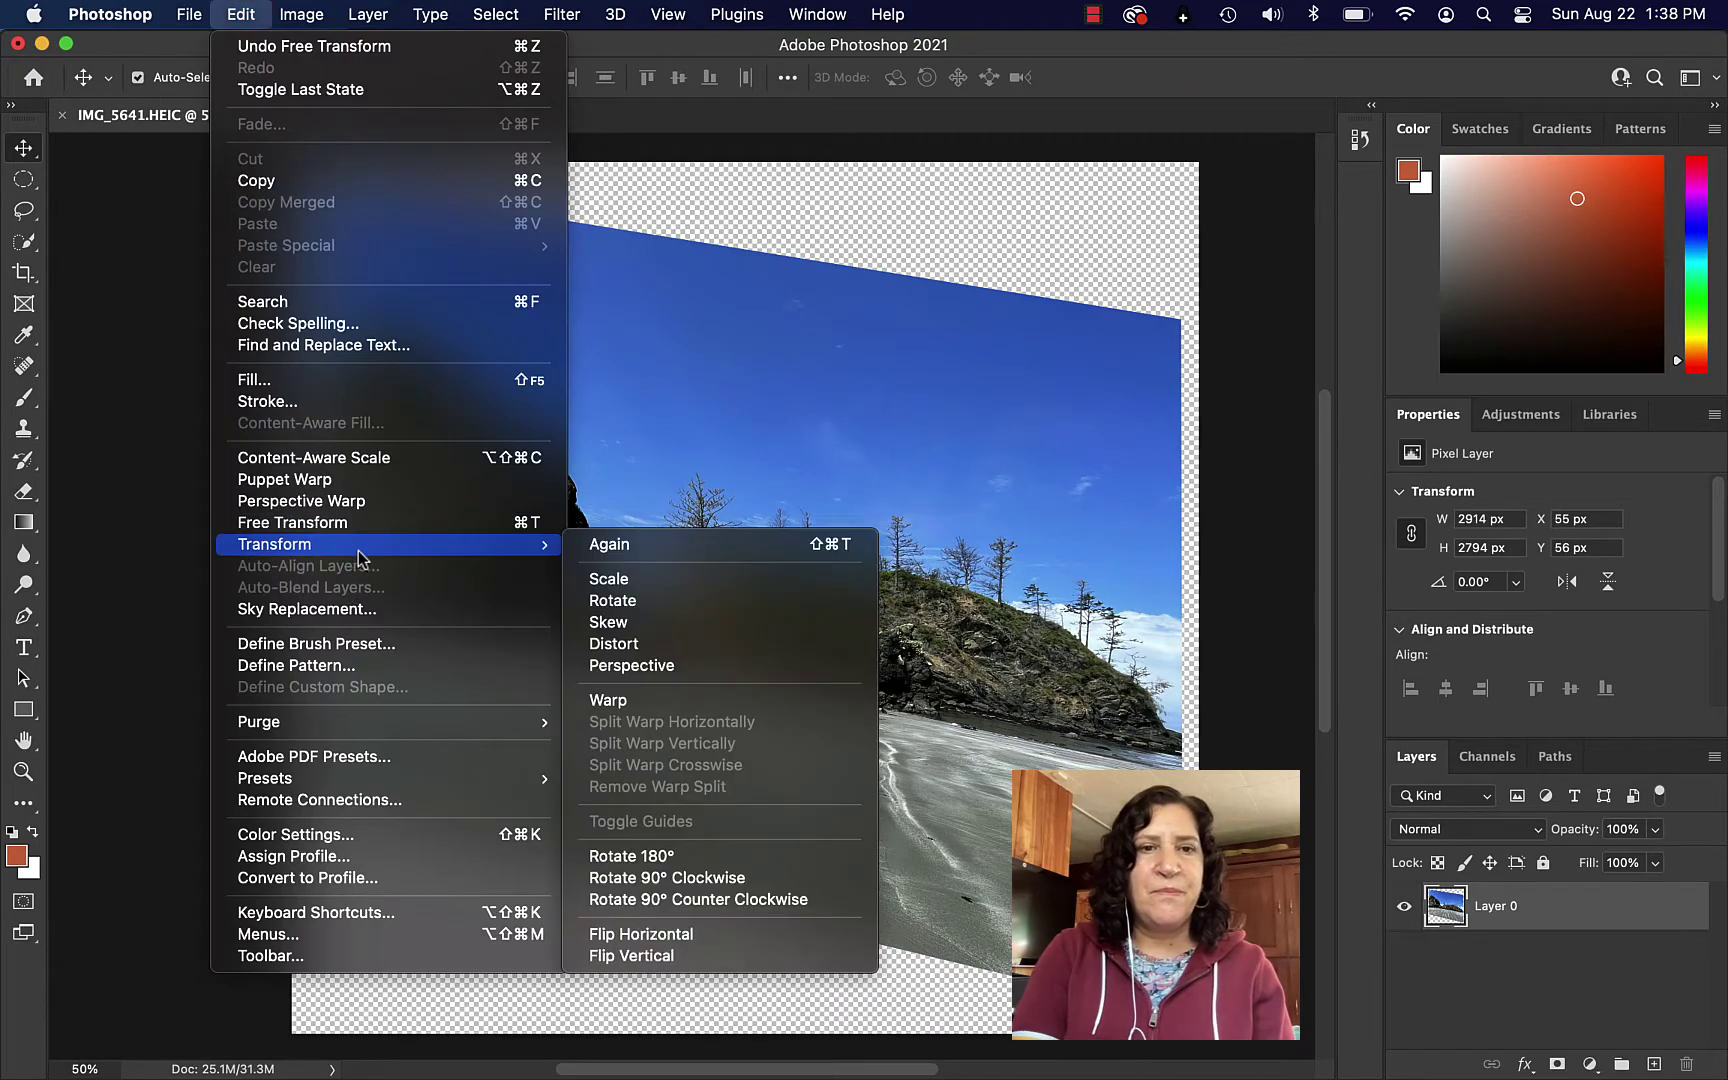
pyautogui.click(636, 645)
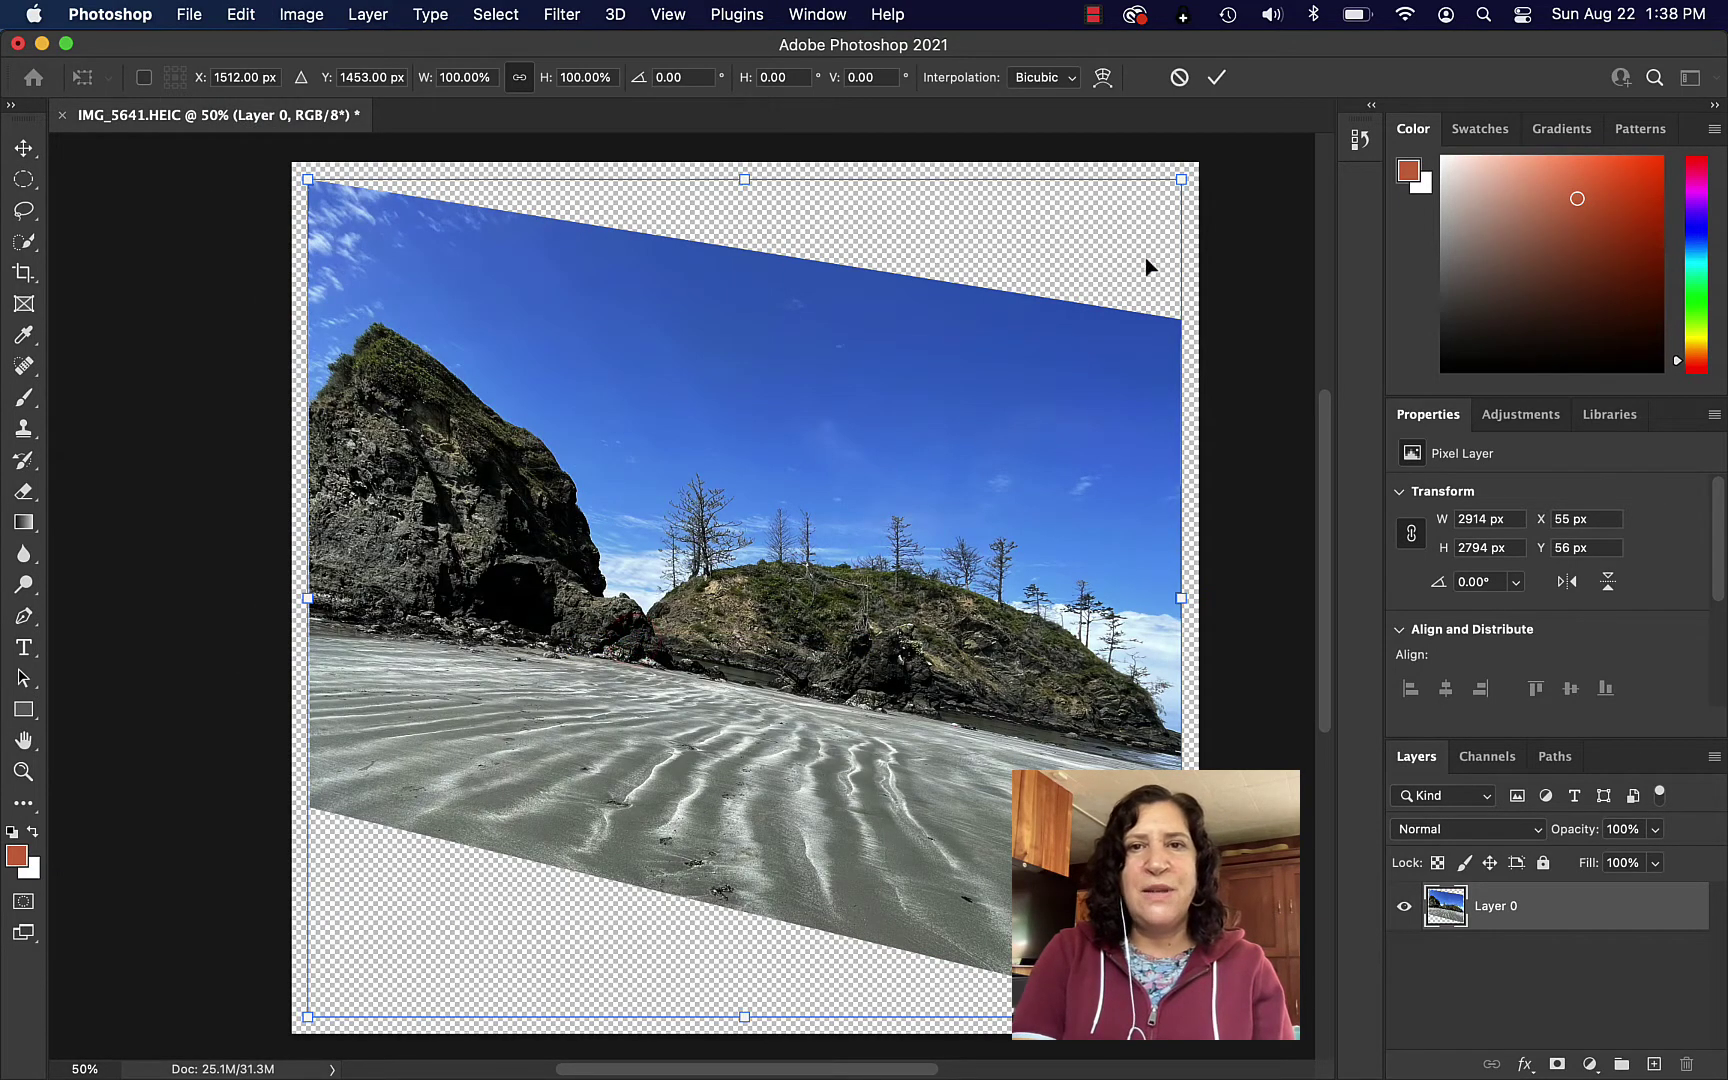
pyautogui.moveTo(1181, 183); pyautogui.dragTo(1070, 424)
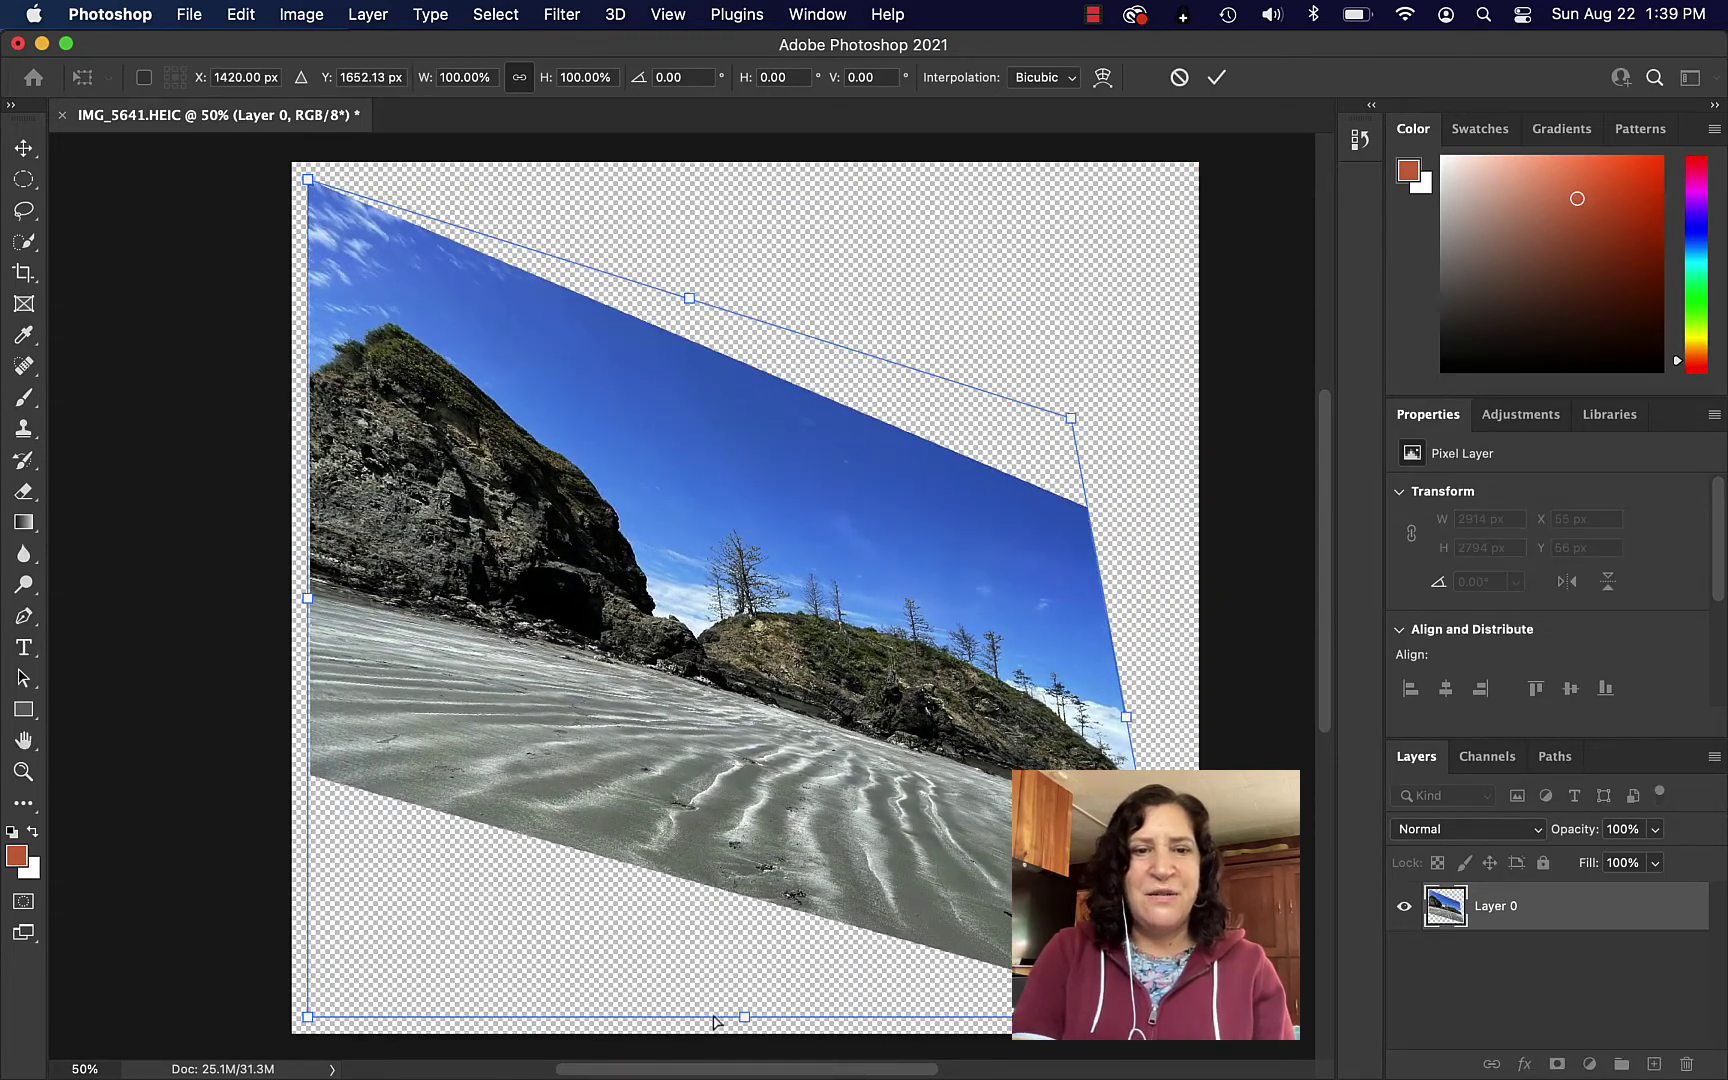
pyautogui.moveTo(744, 1016); pyautogui.dragTo(722, 883)
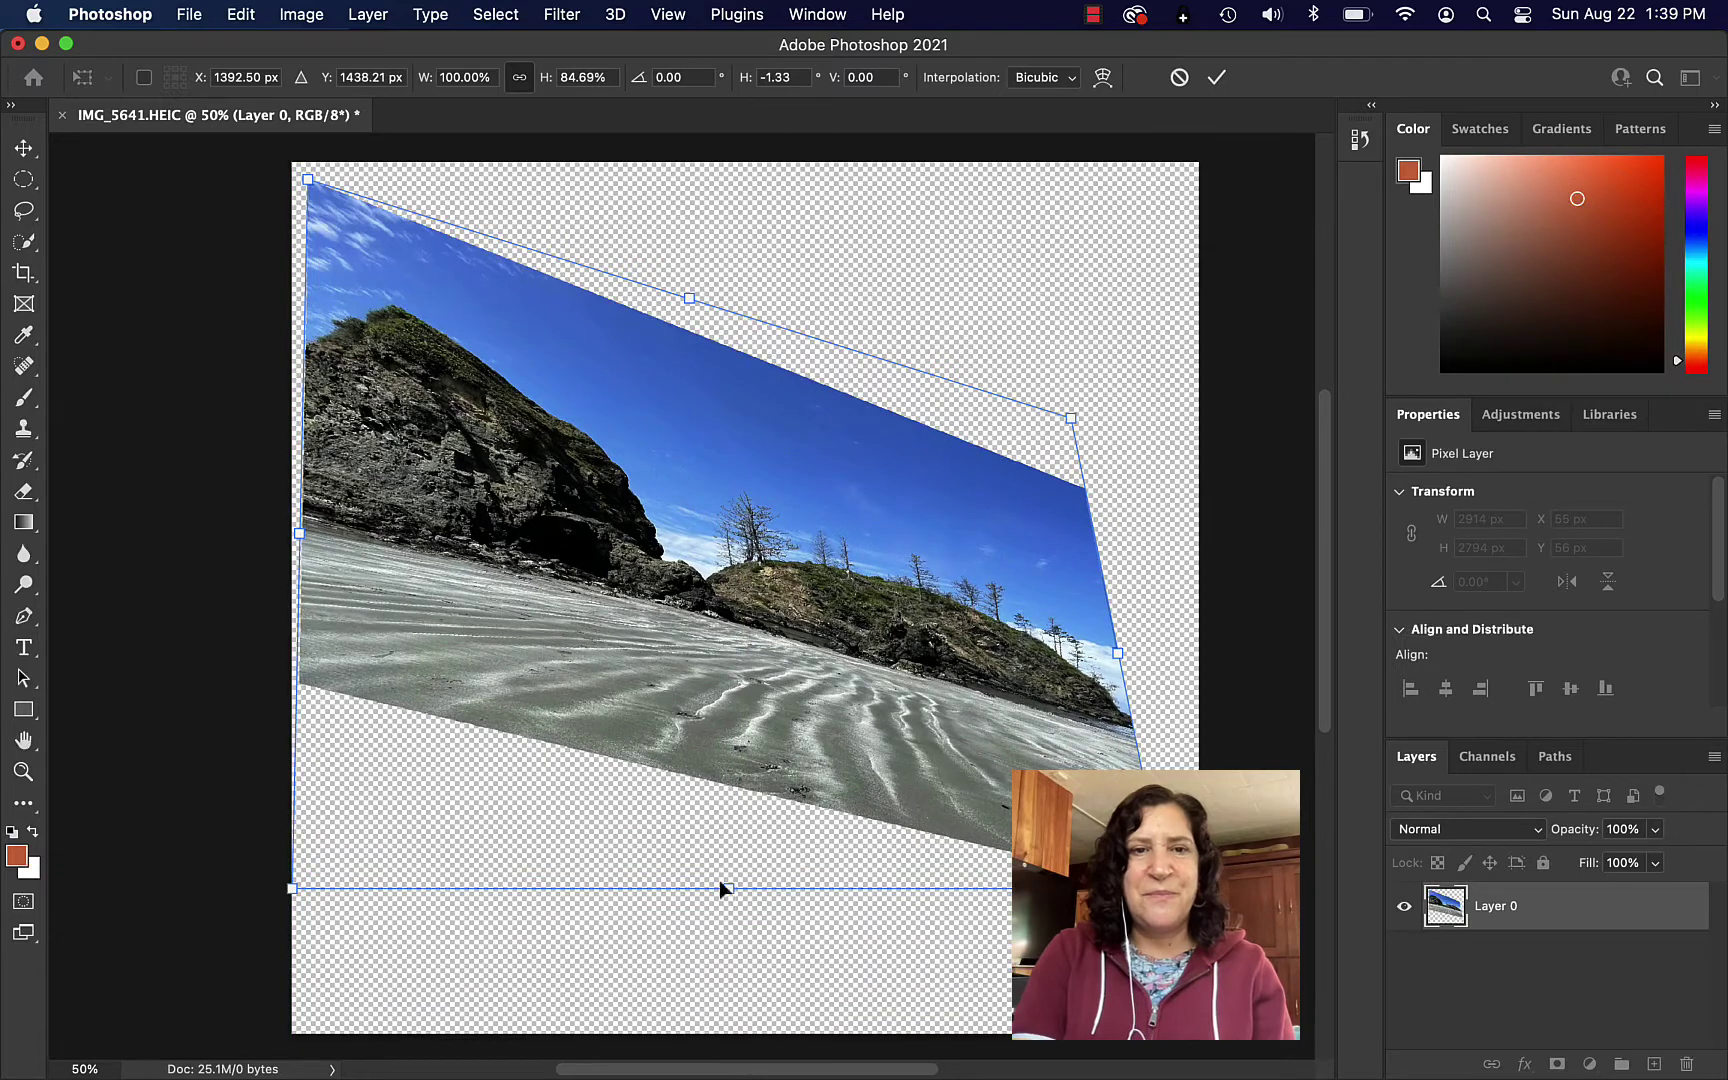
pyautogui.click(1216, 77)
# Warp the photo layer by bowing its top edge downward and its lower edge into an S-shaped wave, and apply it
pyautogui.click(240, 14)
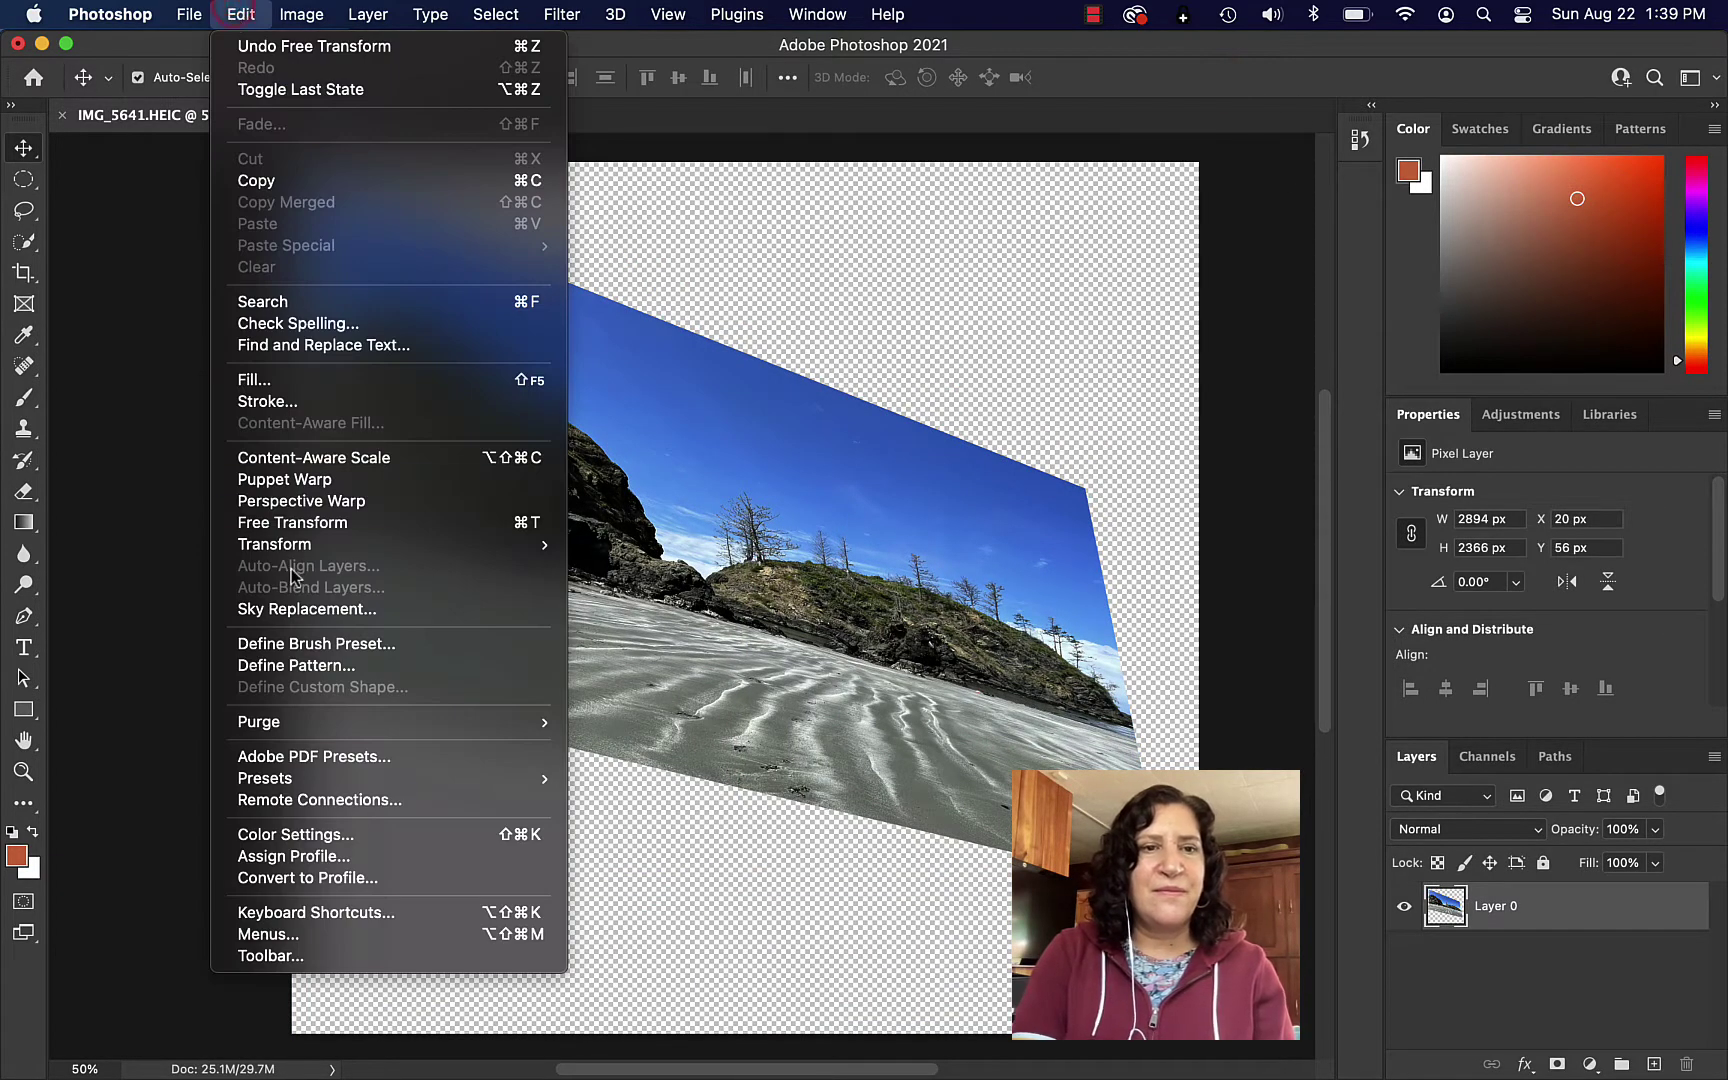
pyautogui.moveTo(285, 545)
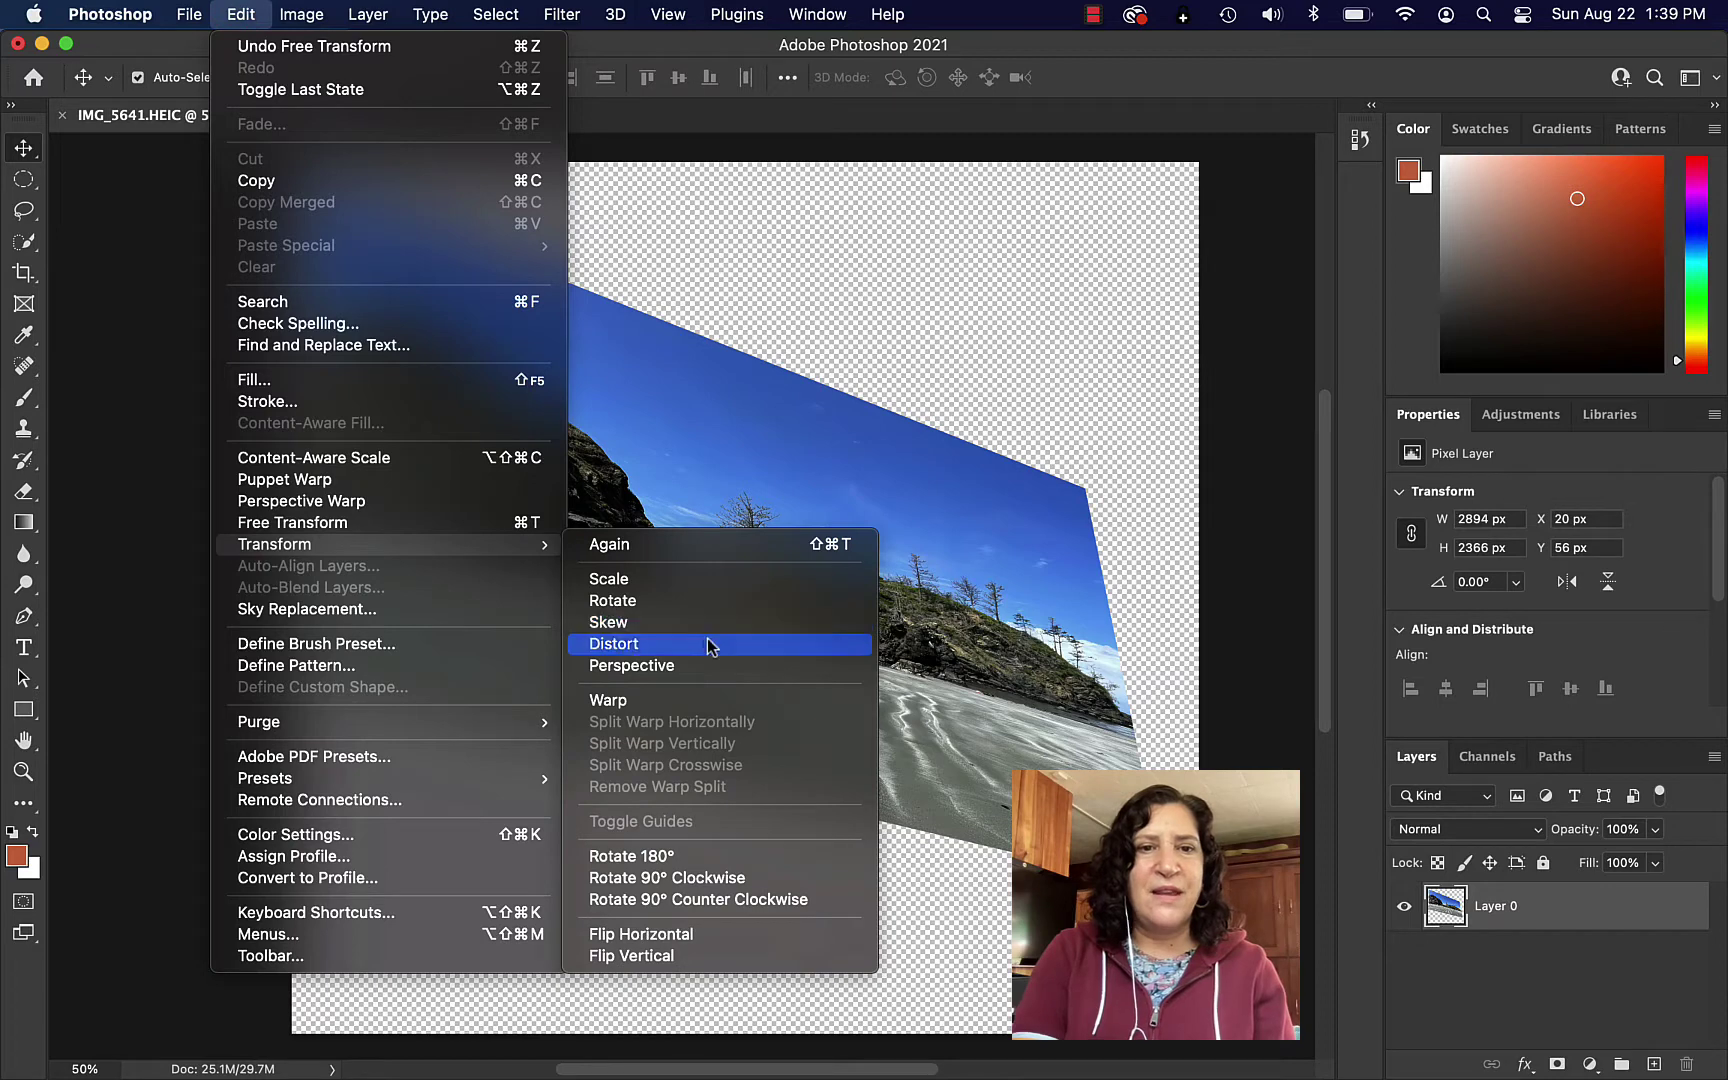
pyautogui.click(718, 700)
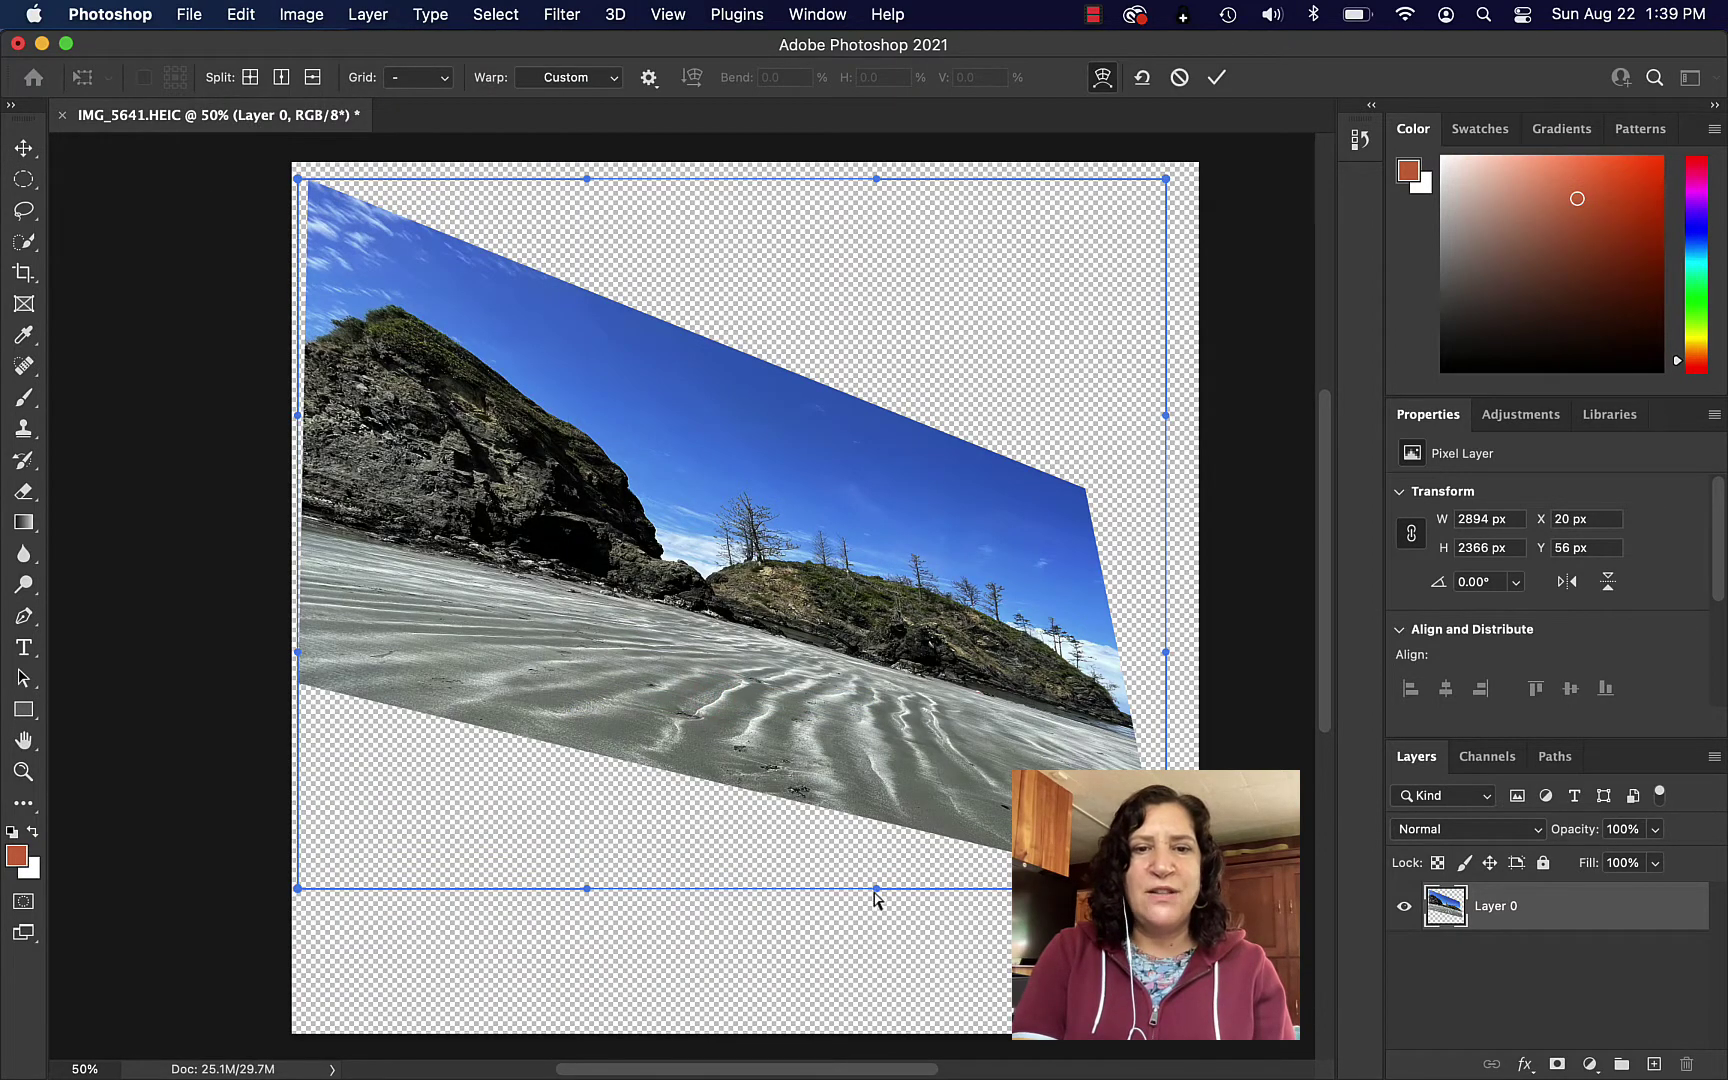
pyautogui.moveTo(874, 889); pyautogui.dragTo(768, 711)
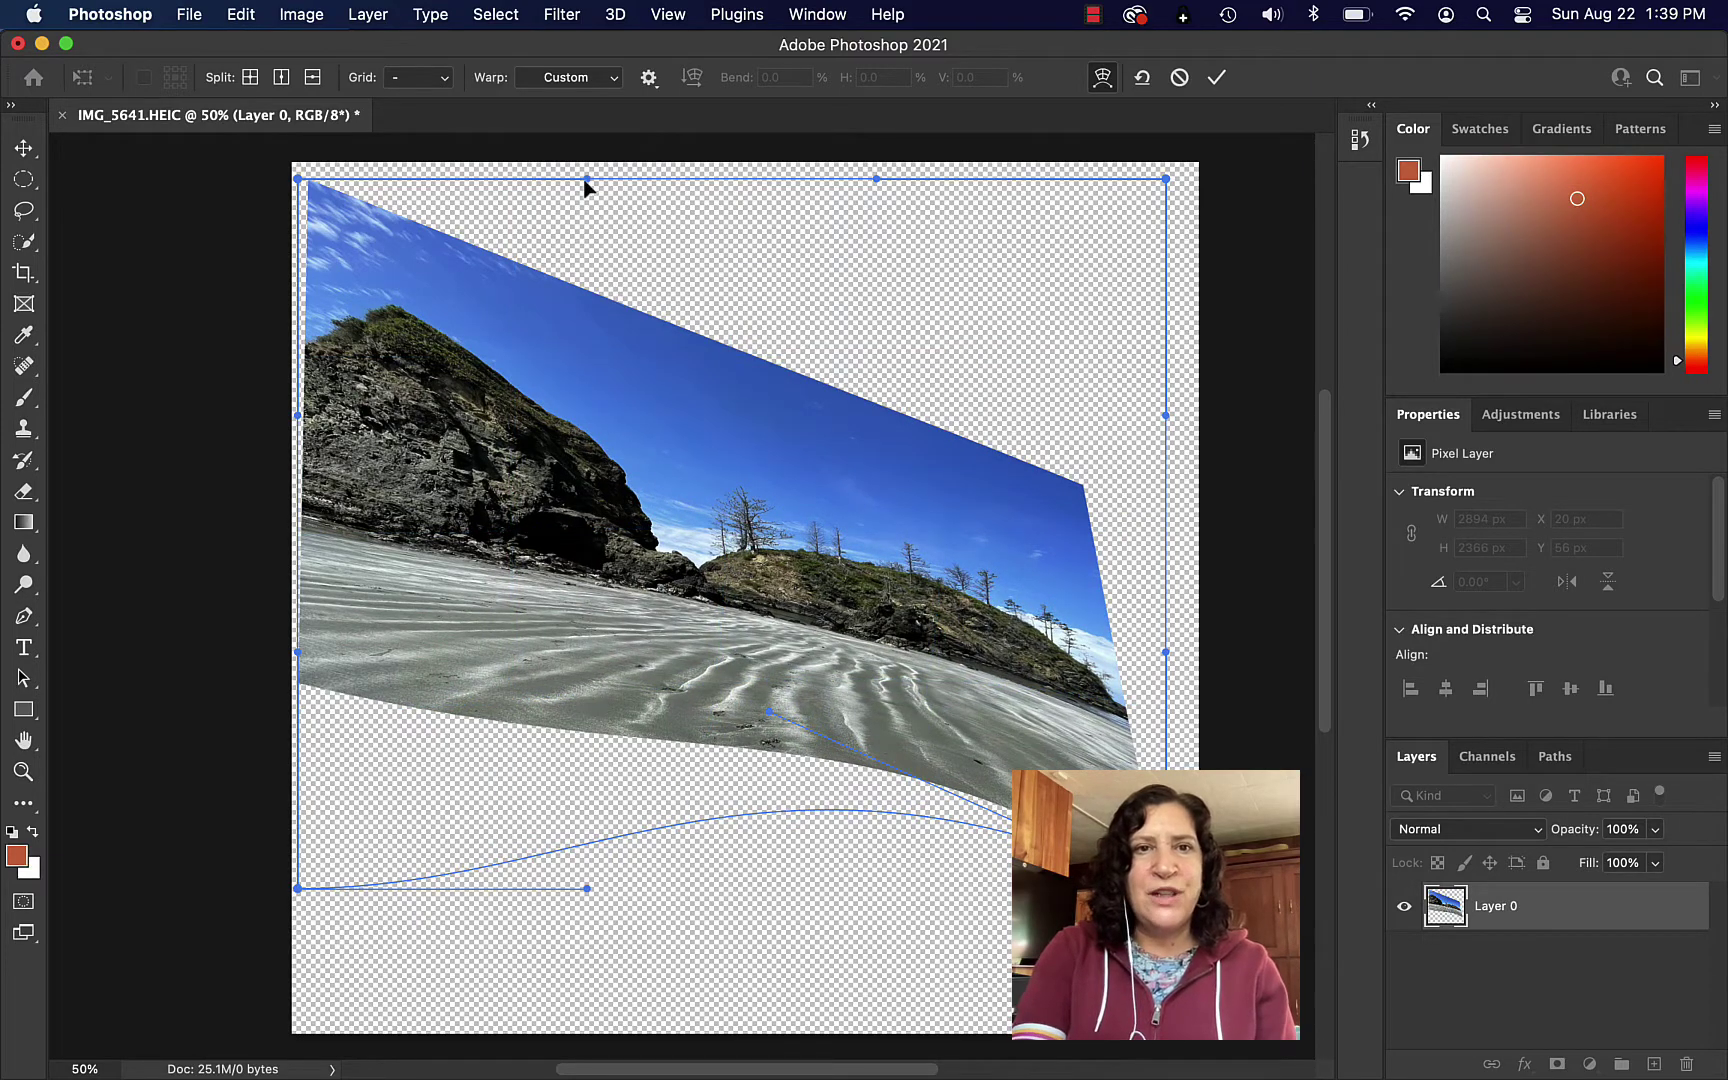
pyautogui.moveTo(585, 183); pyautogui.dragTo(622, 346)
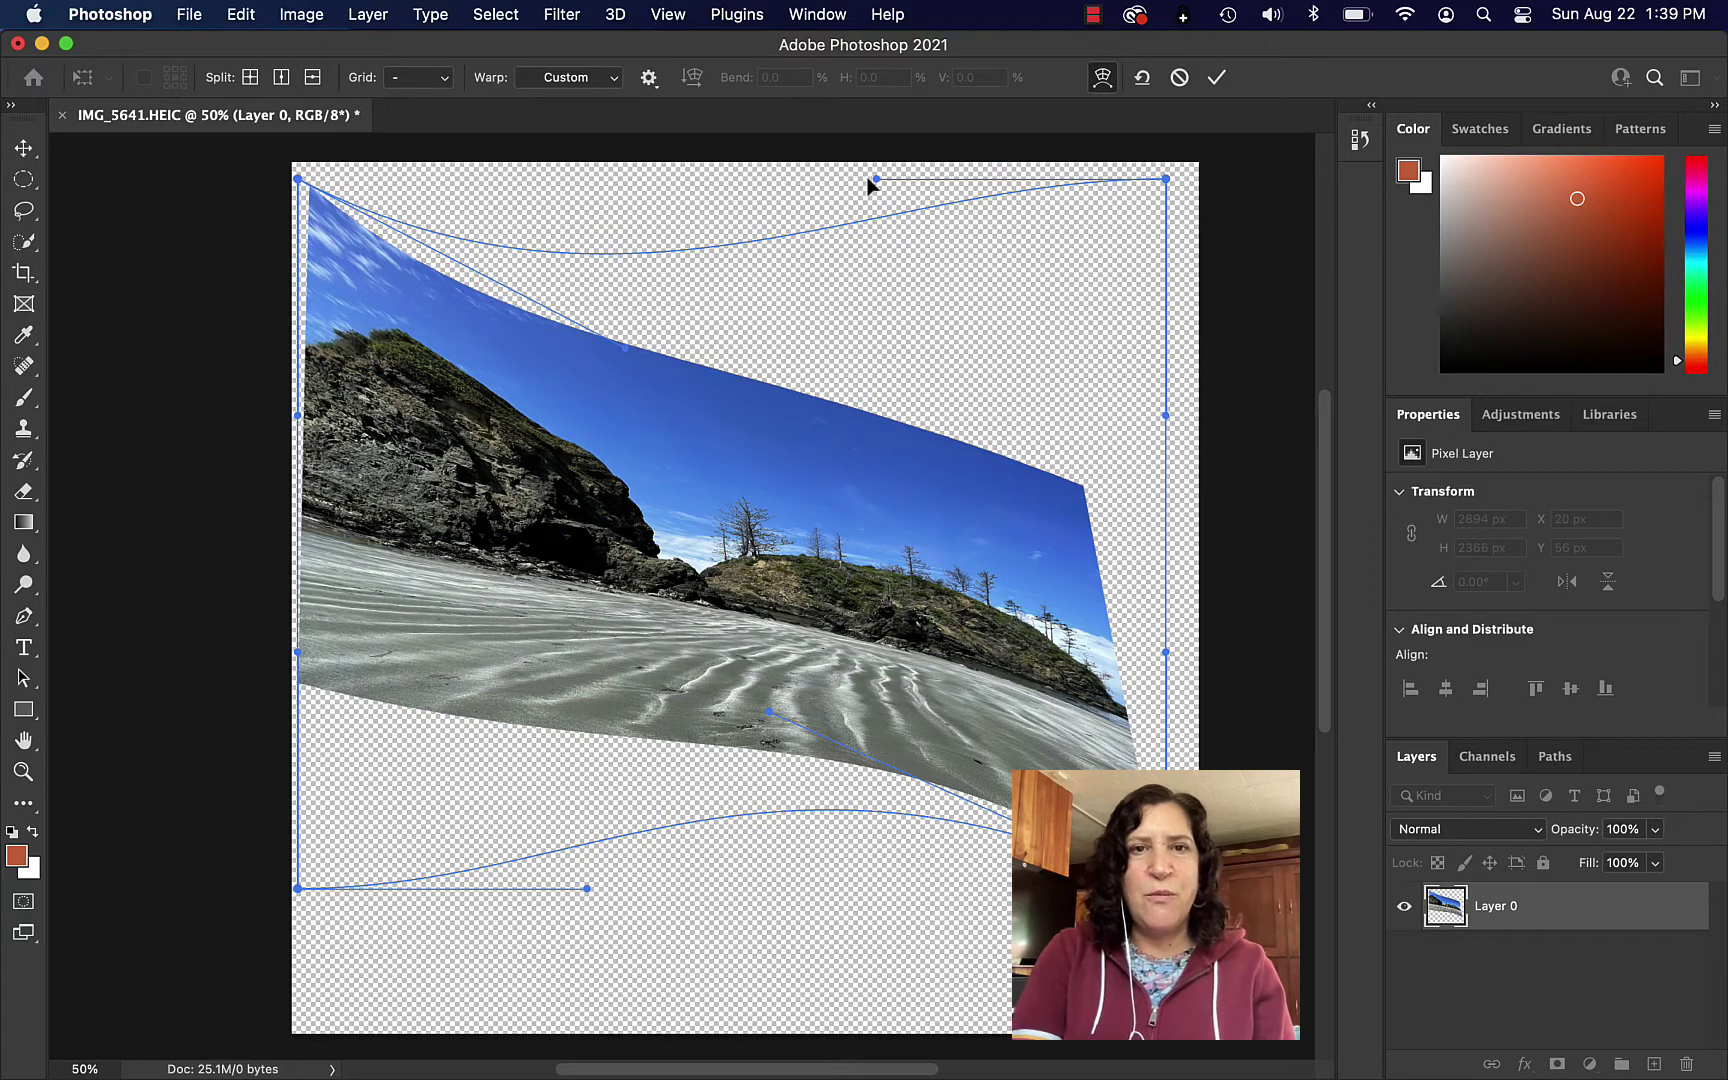
pyautogui.moveTo(869, 180); pyautogui.dragTo(887, 267)
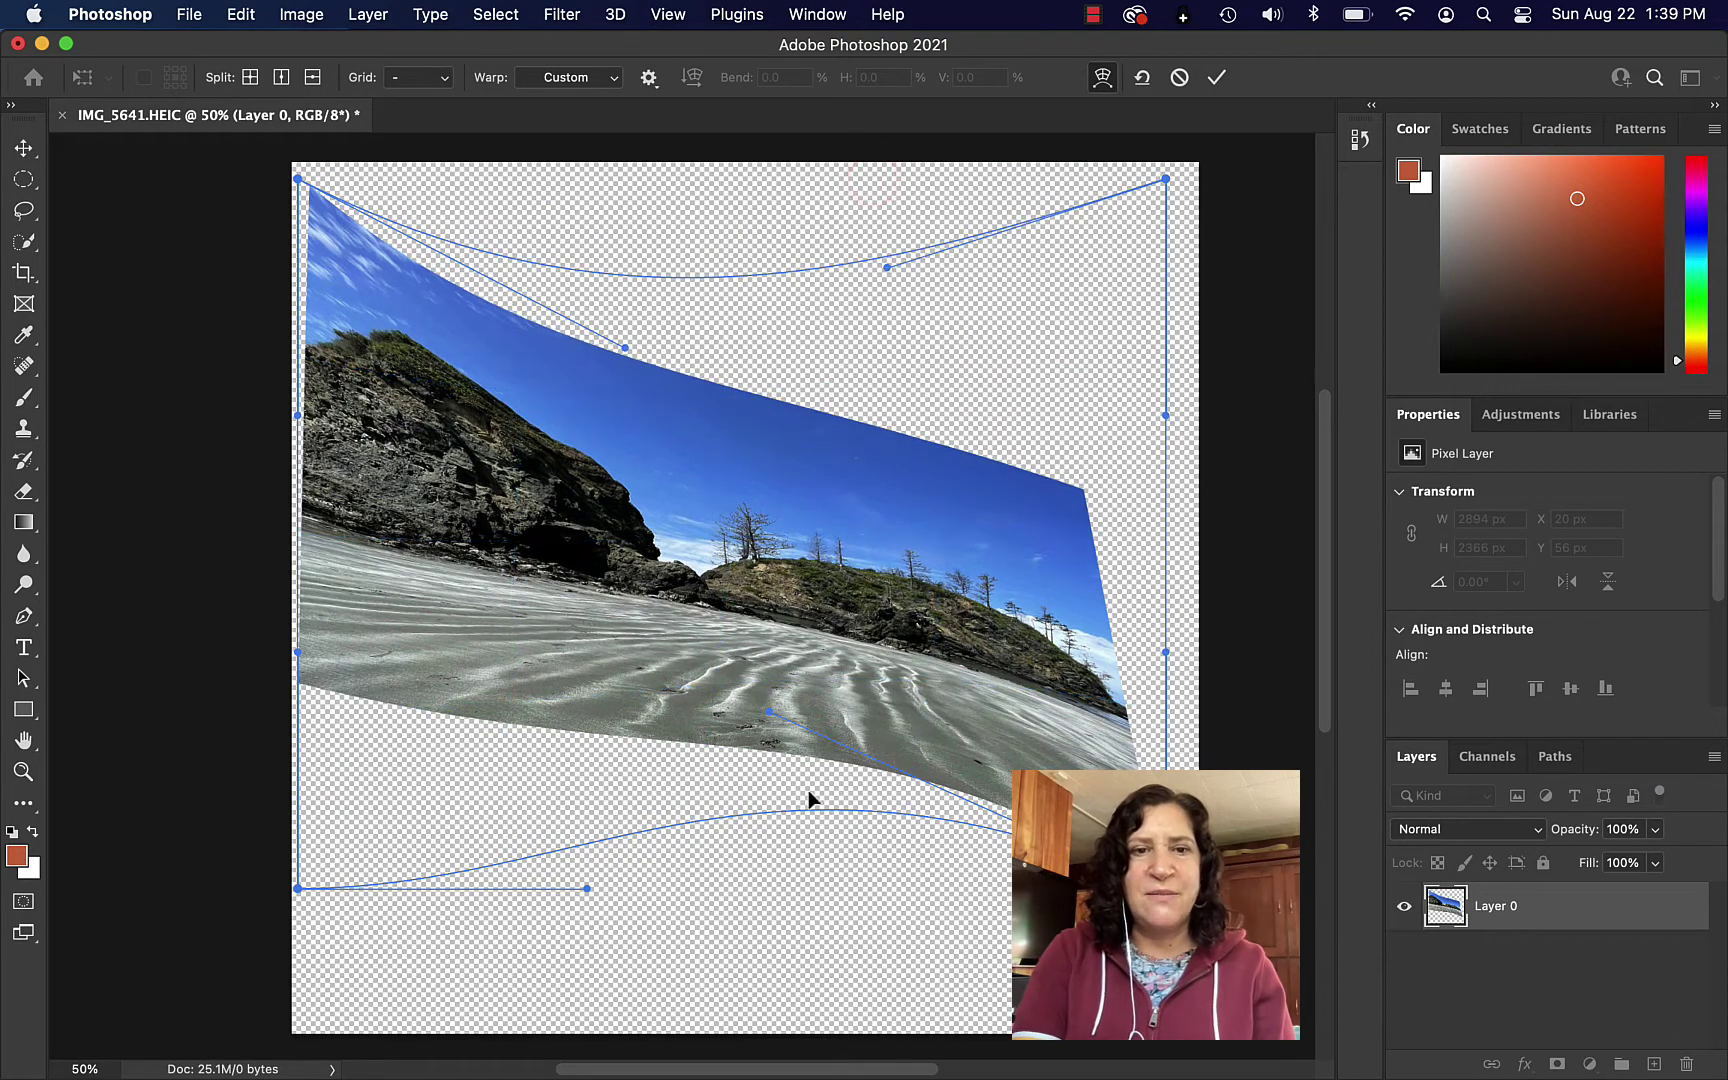
pyautogui.moveTo(767, 720); pyautogui.dragTo(724, 543)
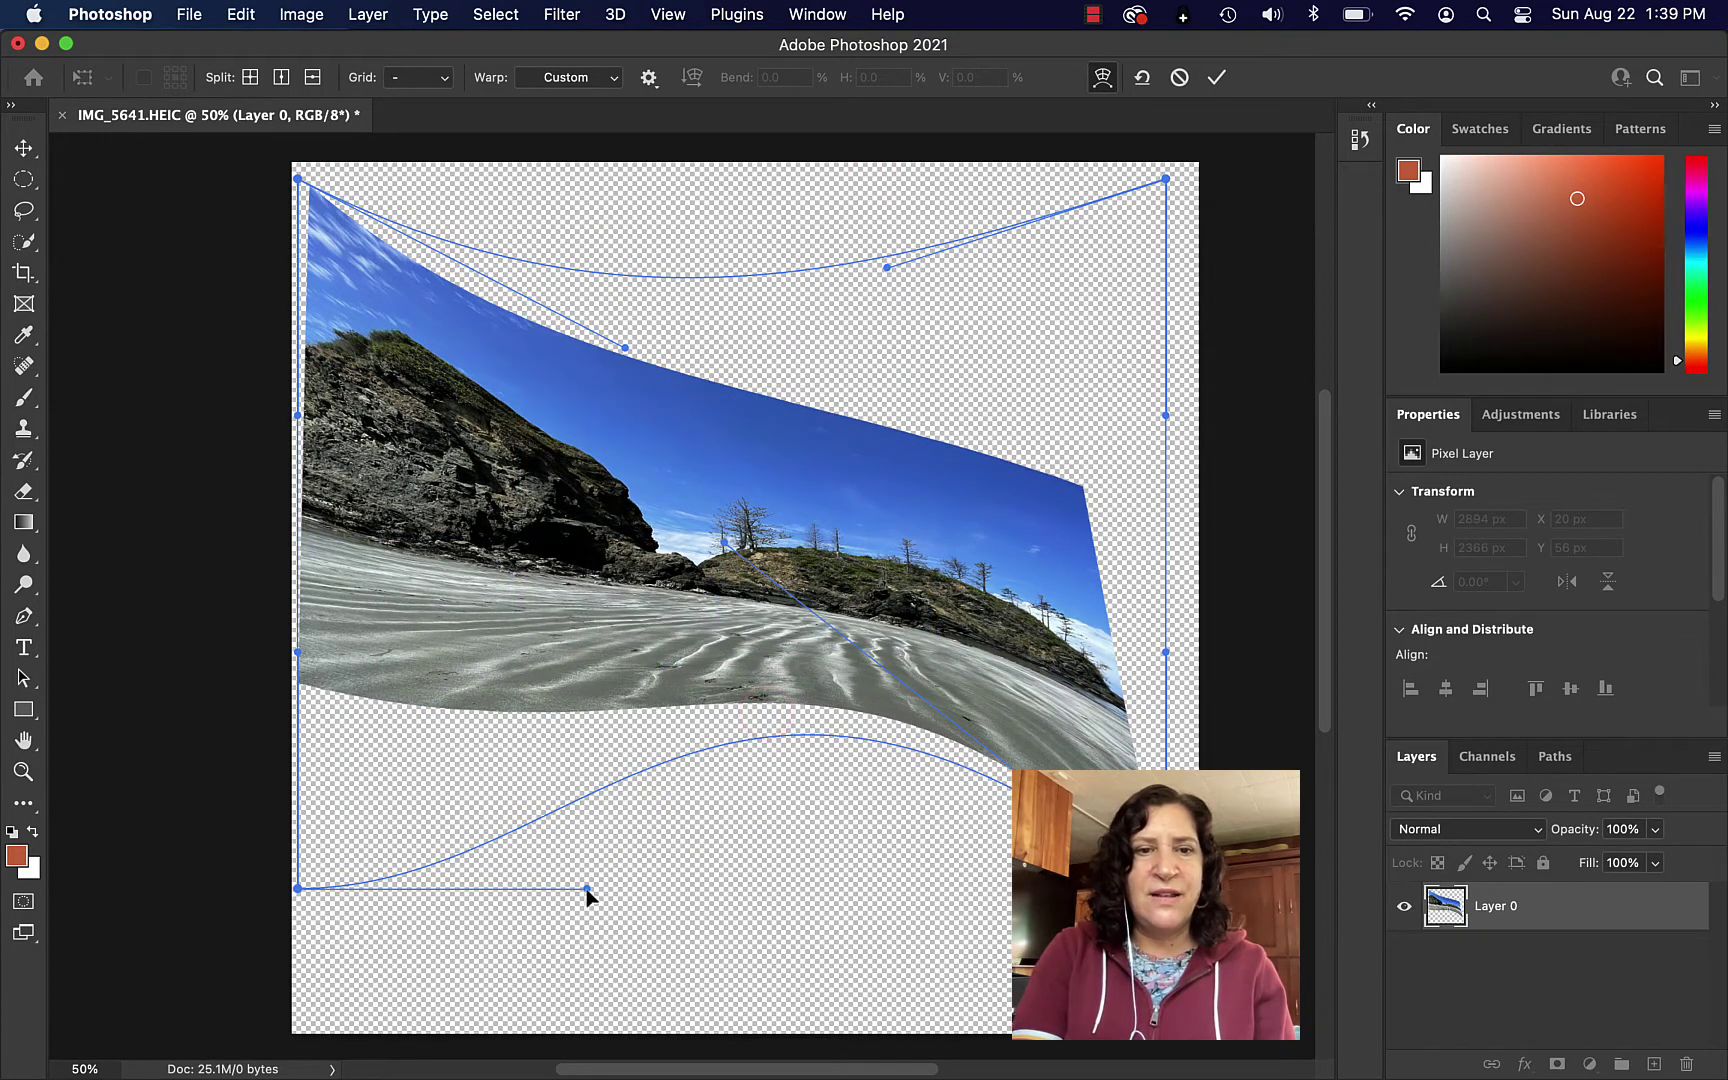
pyautogui.moveTo(586, 888); pyautogui.dragTo(587, 772)
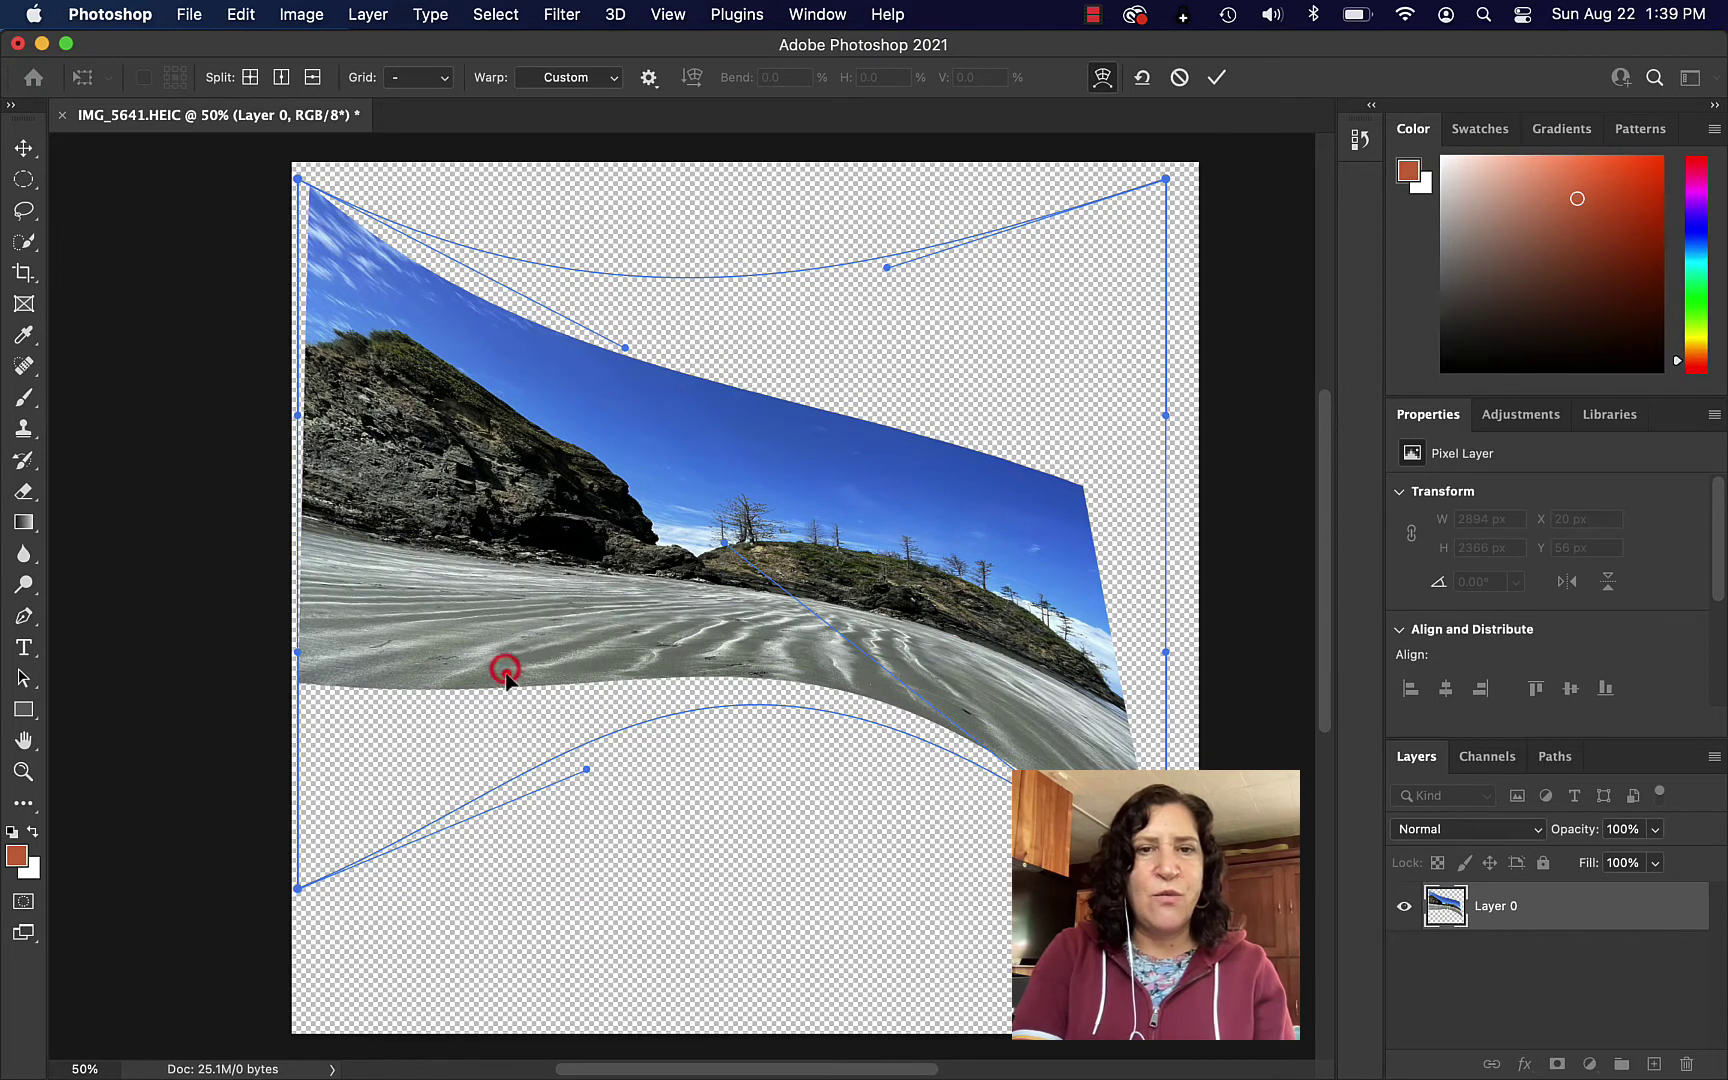
pyautogui.moveTo(506, 678); pyautogui.dragTo(507, 760)
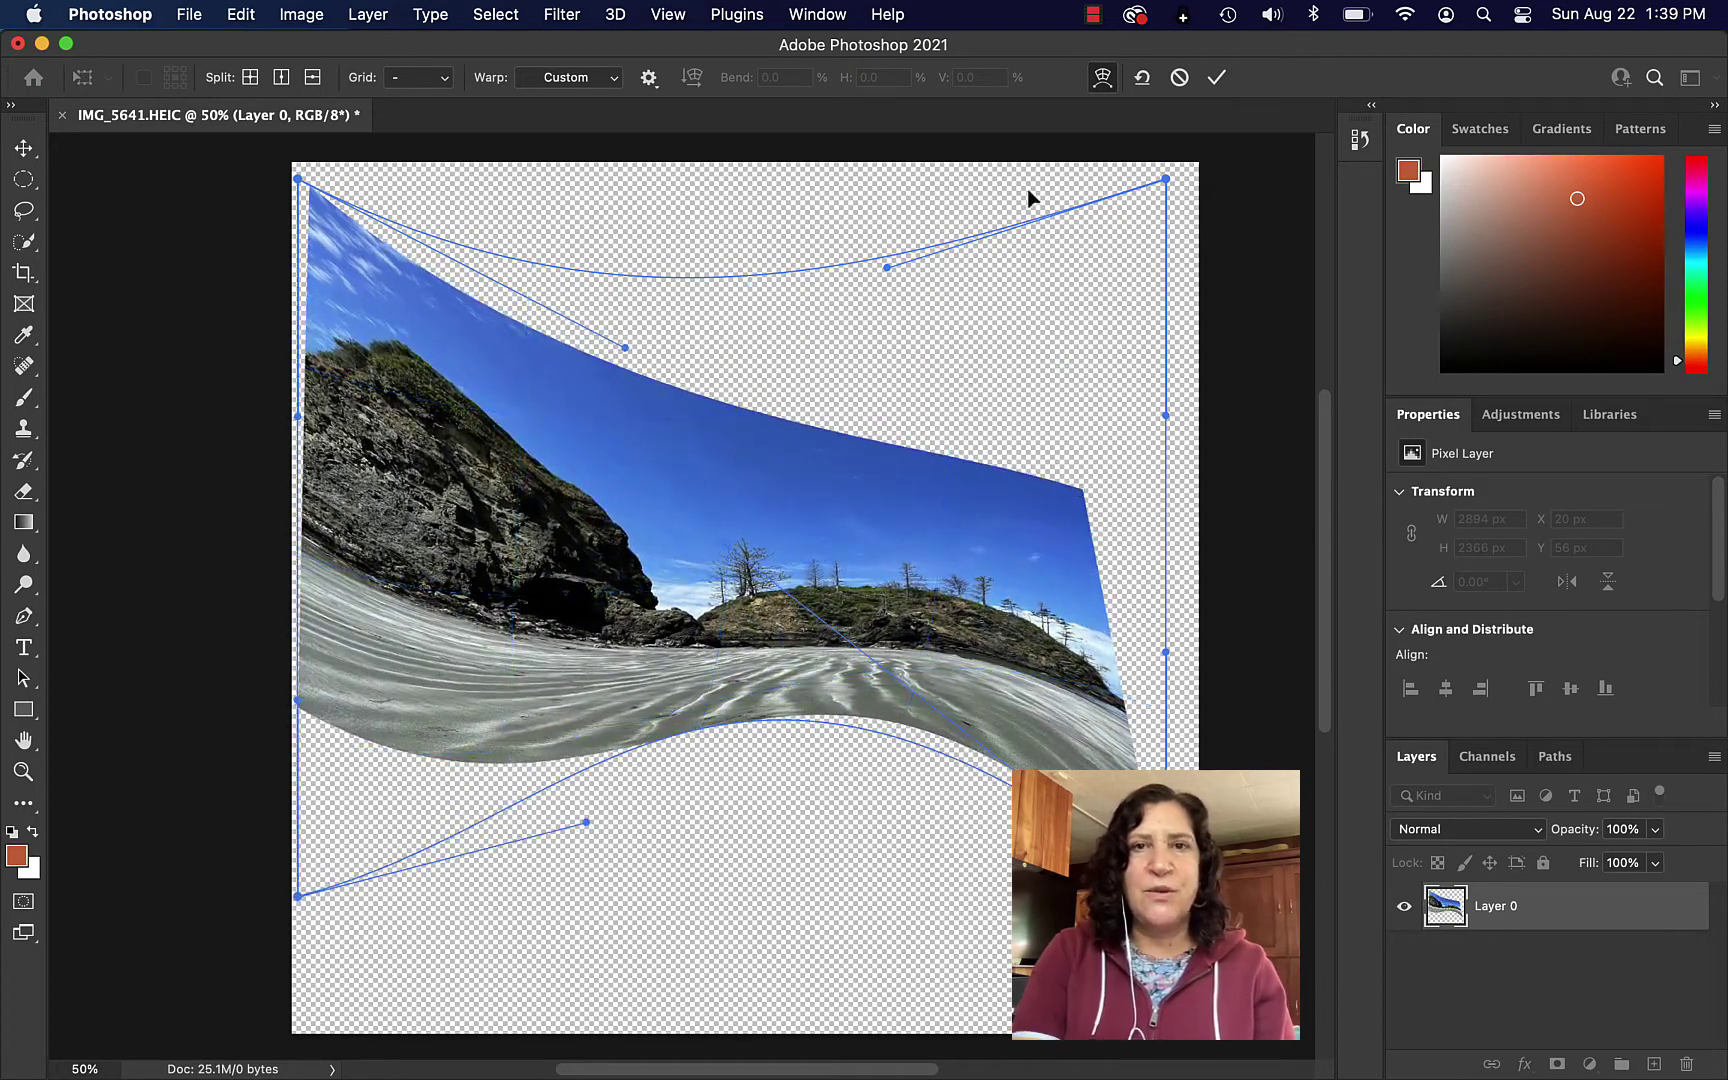
pyautogui.click(1219, 78)
pyautogui.click(303, 14)
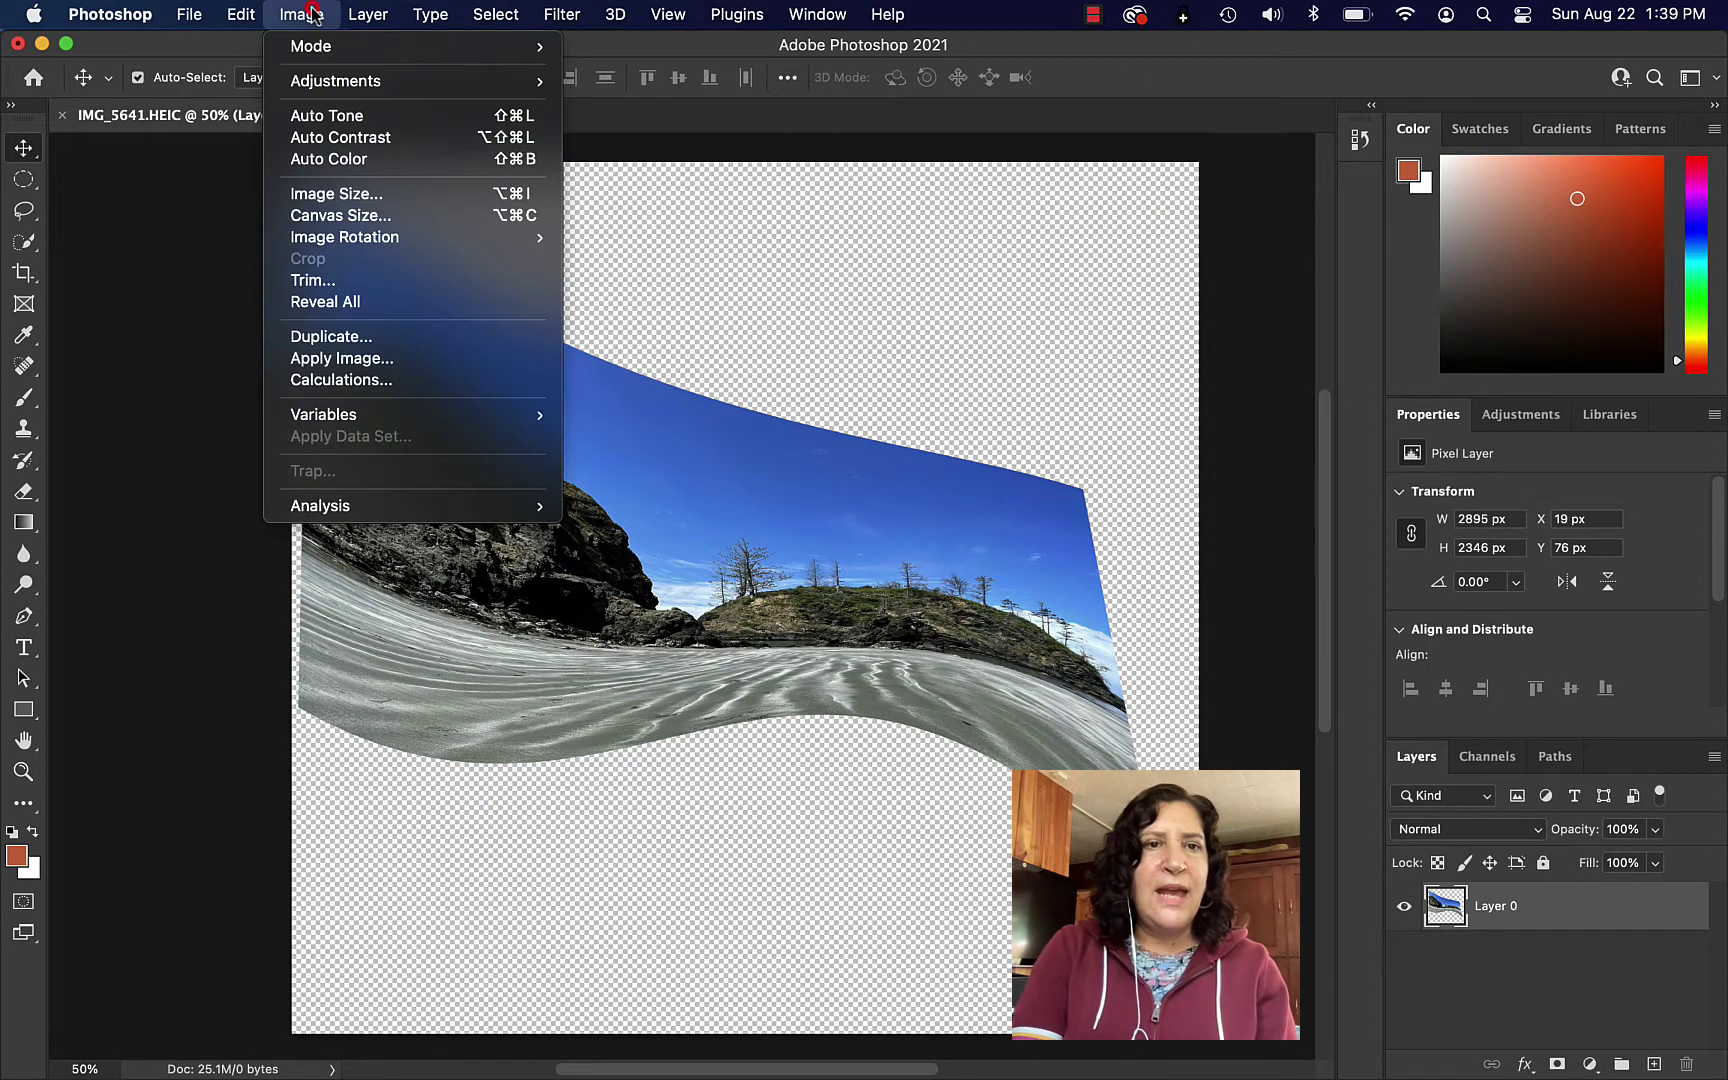
pyautogui.moveTo(255, 18)
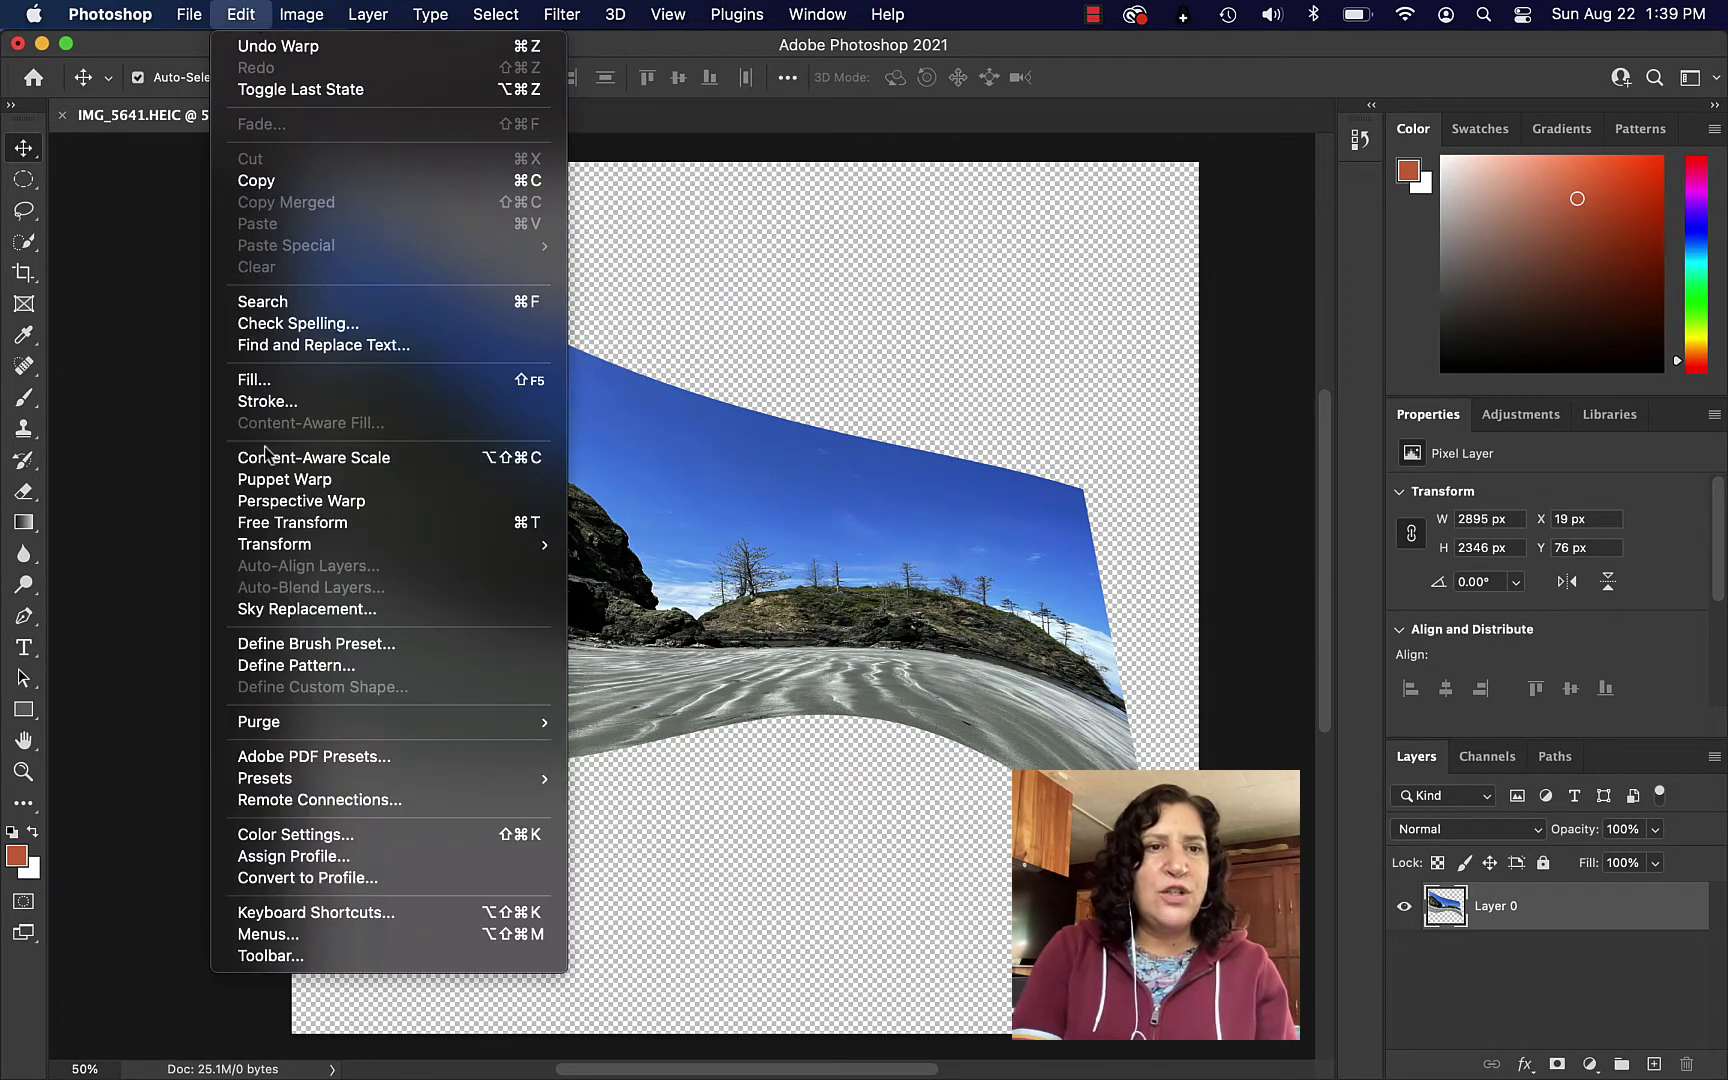
pyautogui.moveTo(310, 544)
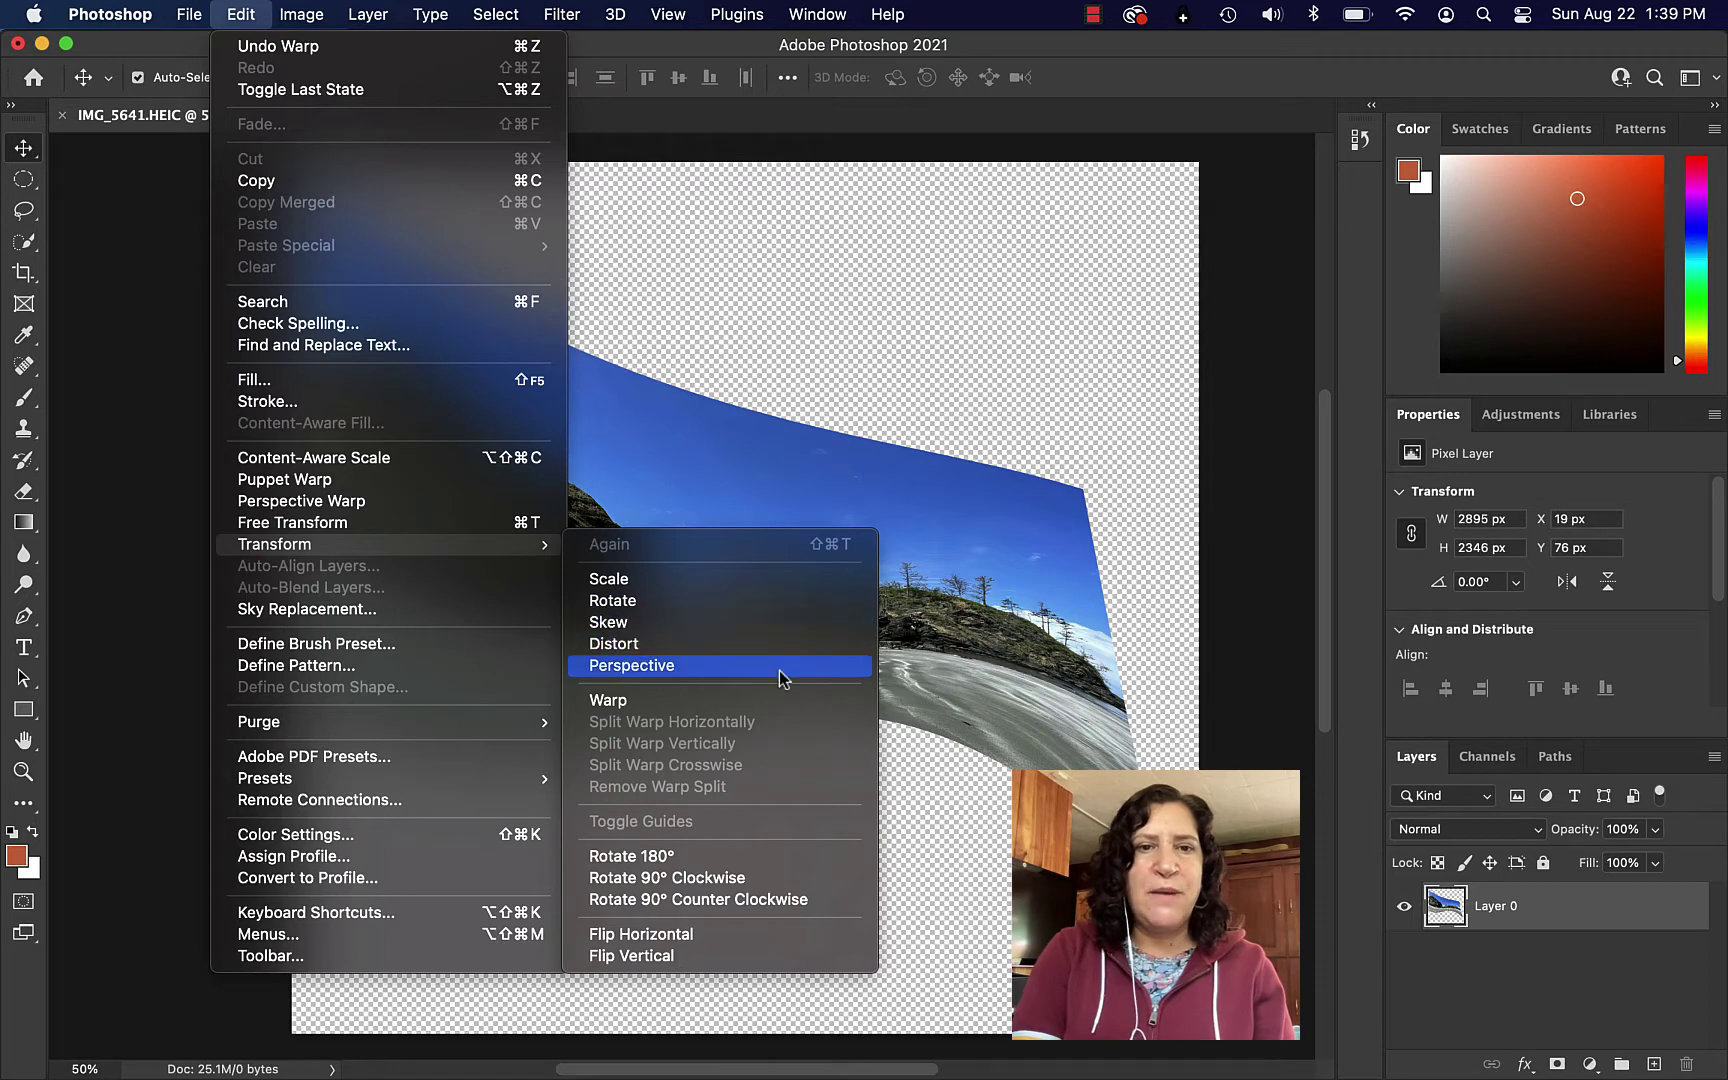
pyautogui.click(995, 385)
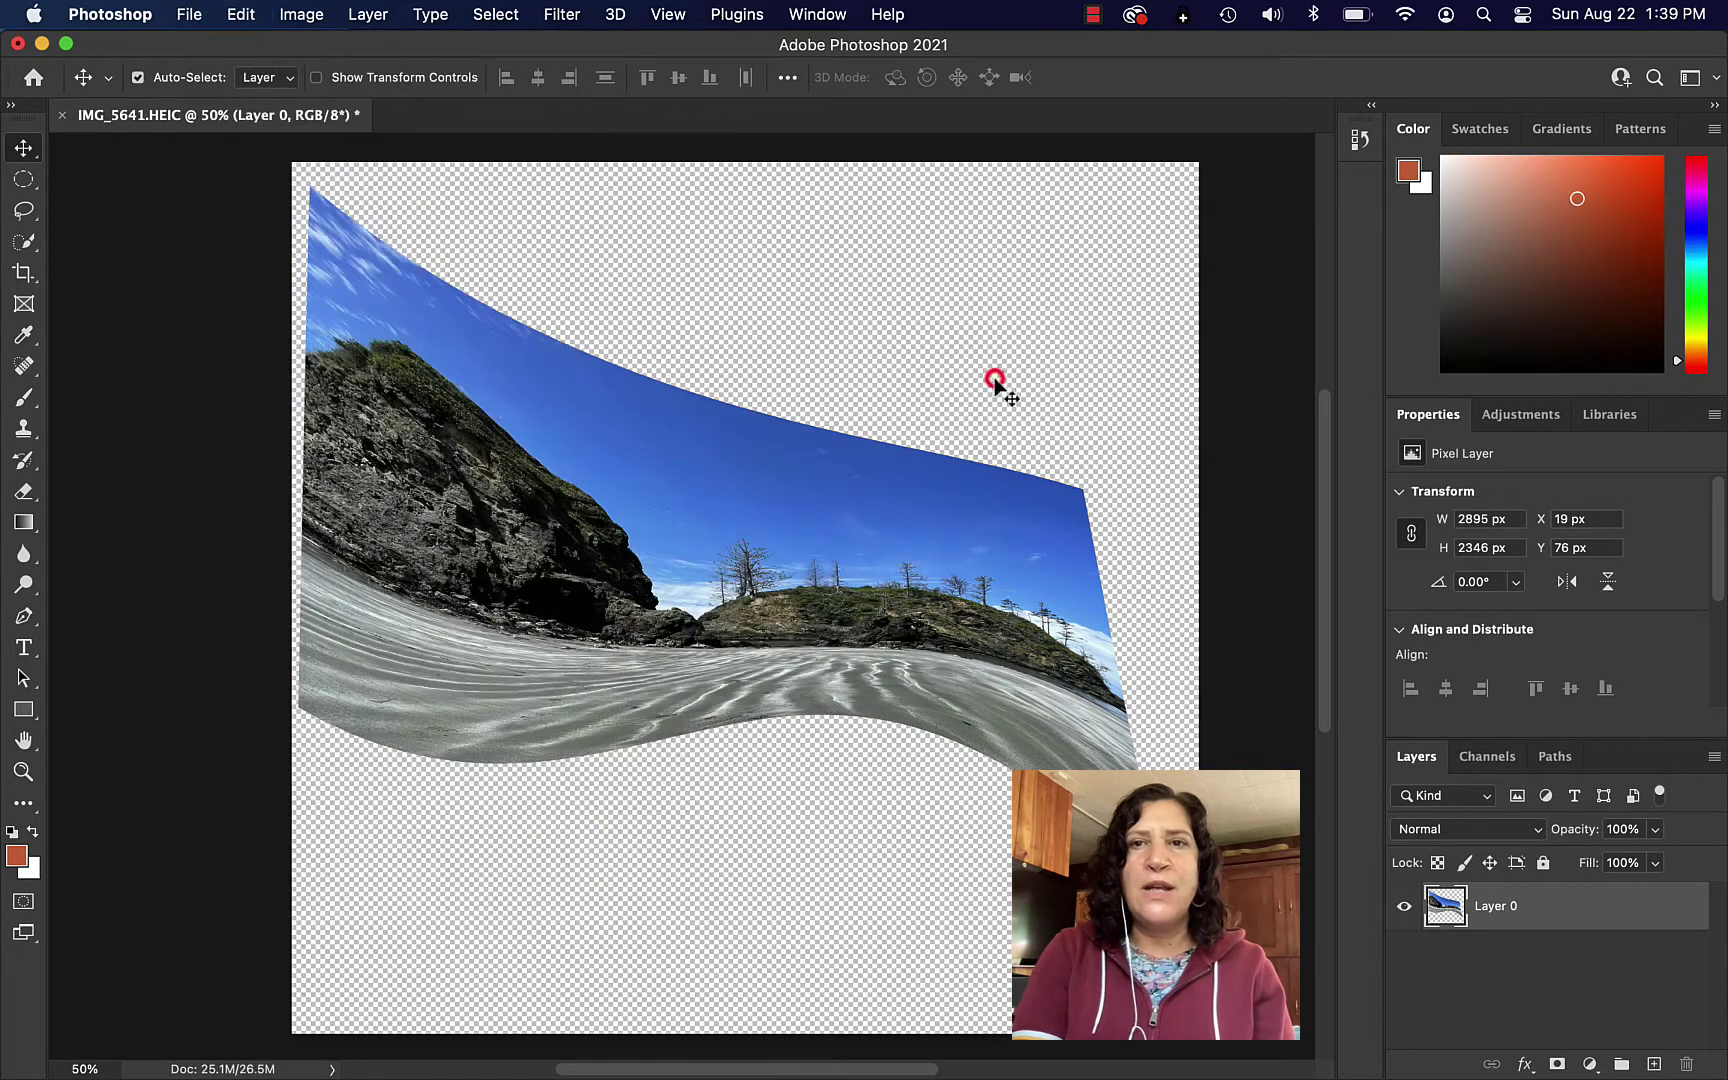
# Revert the document to the Crop state in its history, before the layer was unlocked and transformed
pyautogui.click(1360, 138)
pyautogui.scroll(5, 1230, 232)
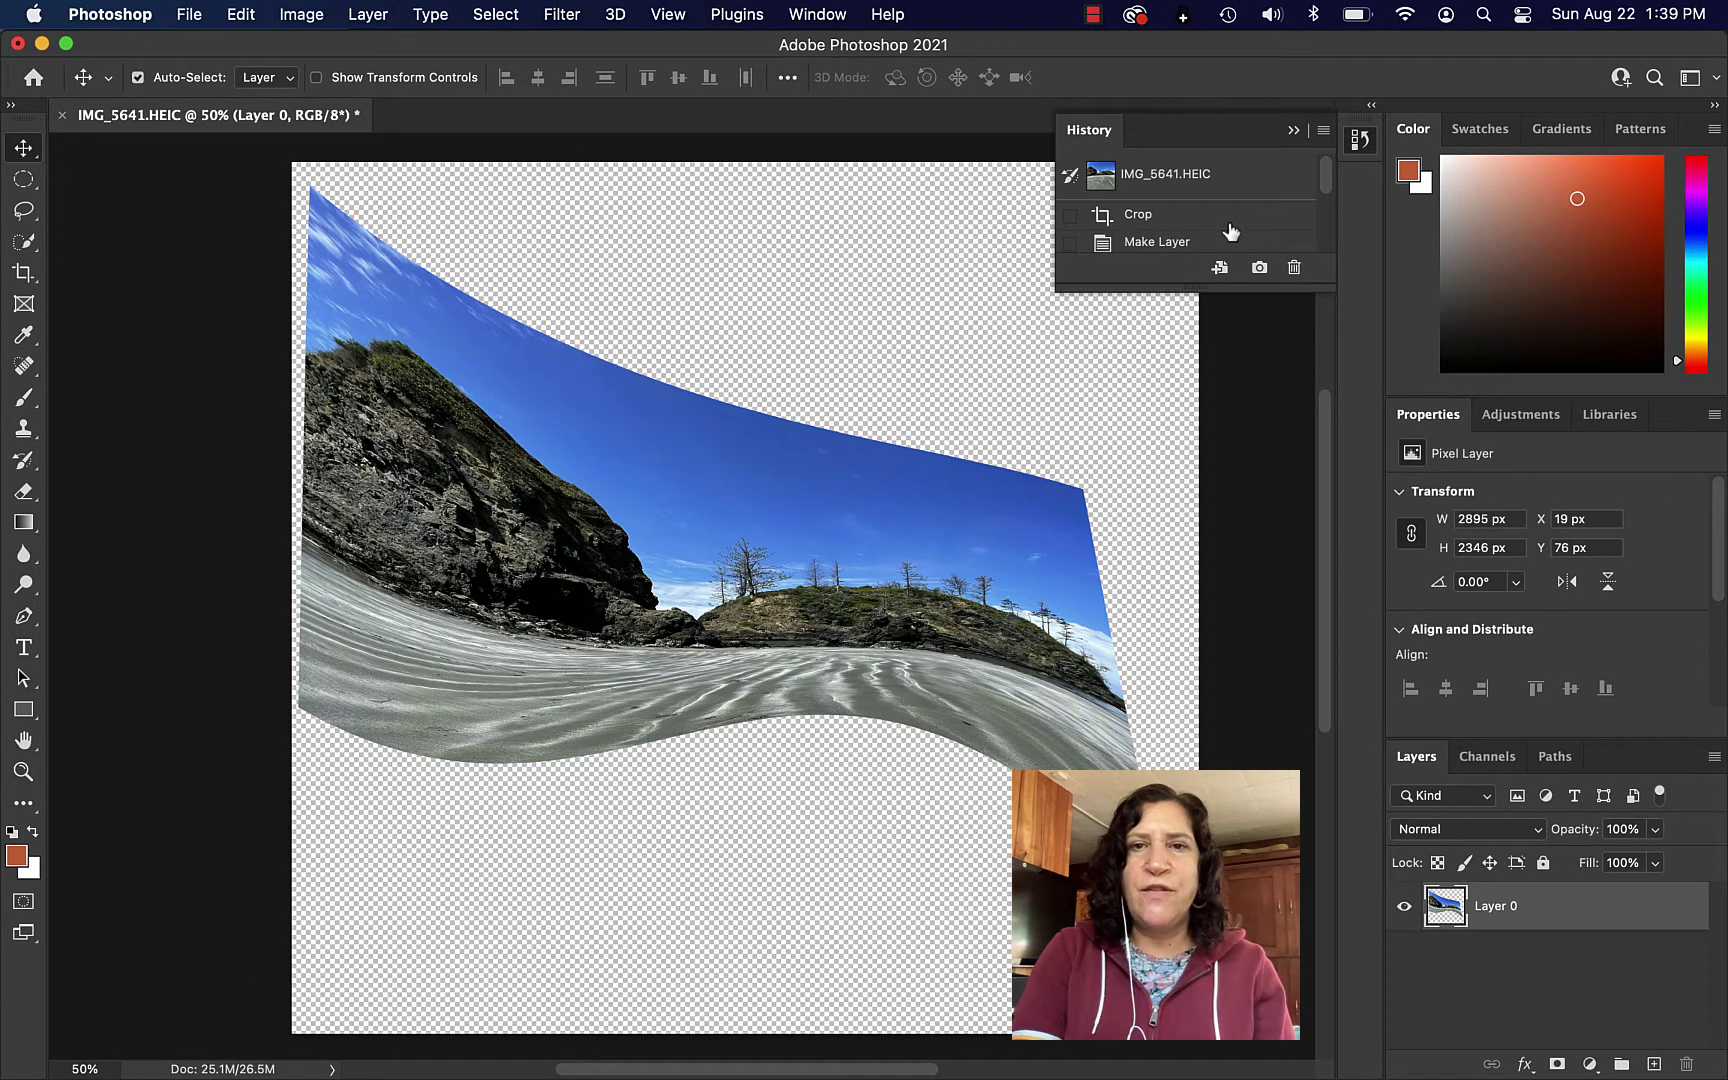
pyautogui.click(1182, 217)
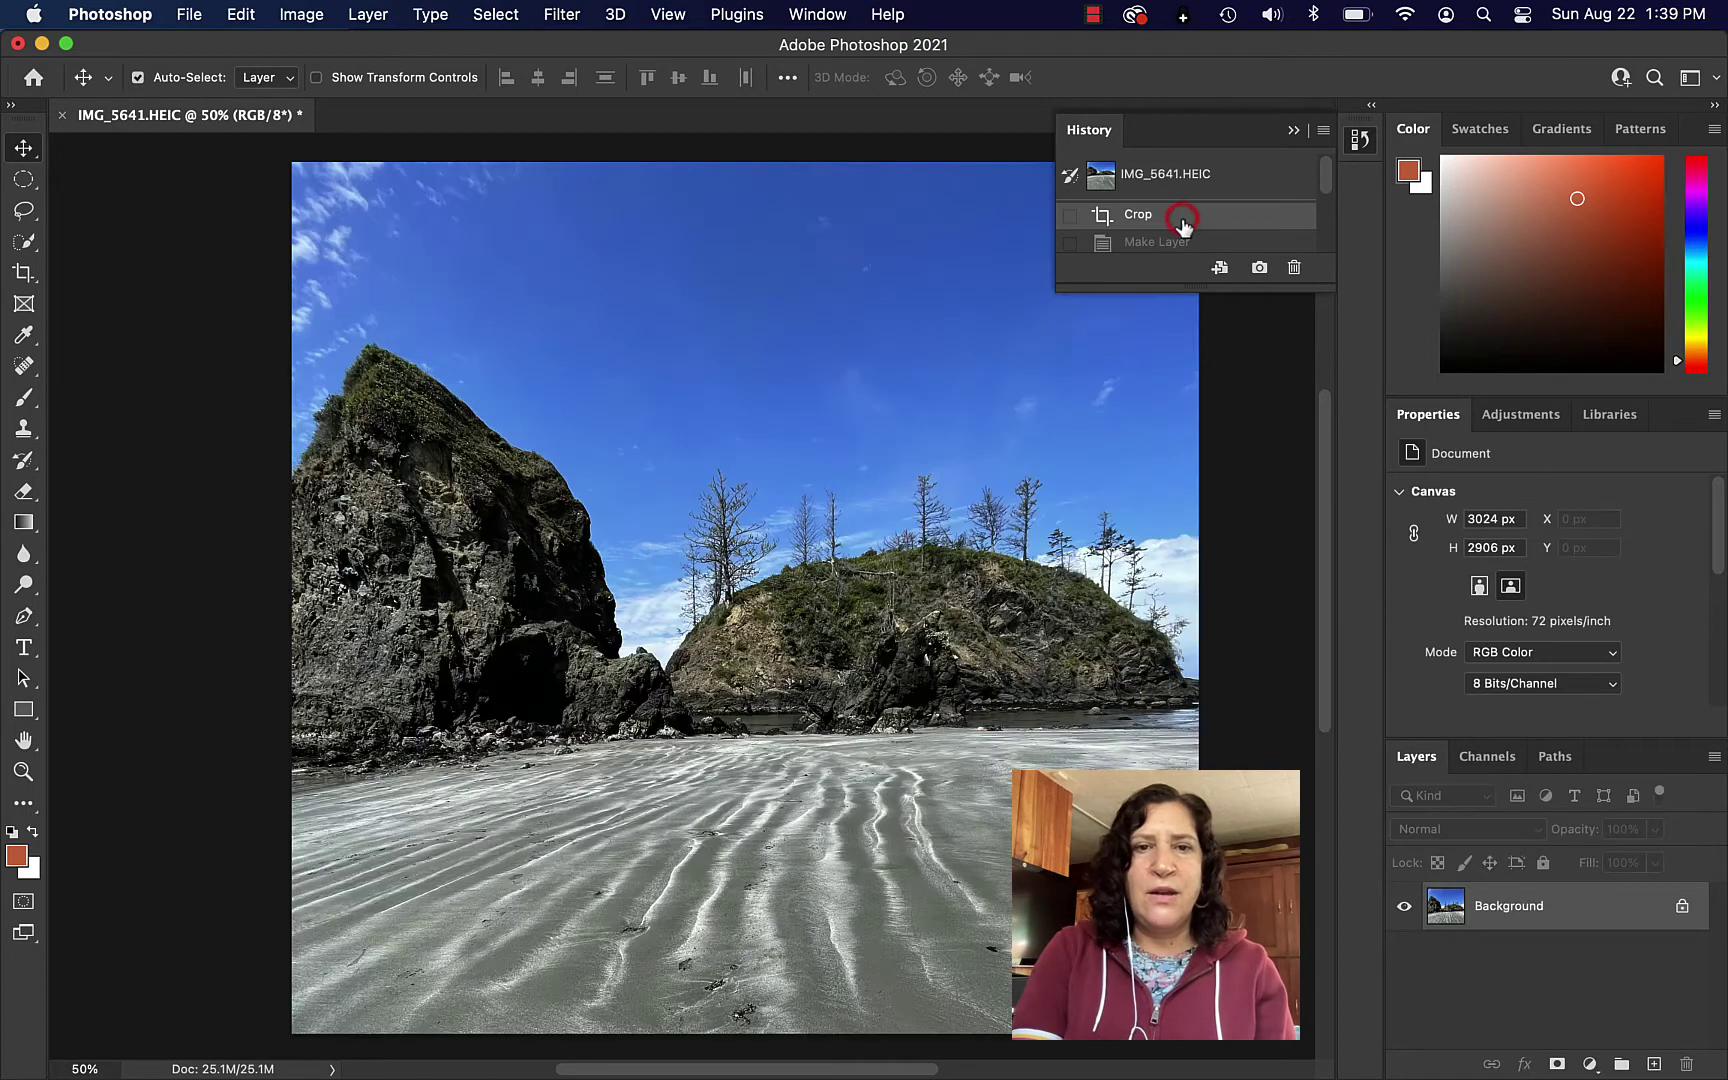
pyautogui.click(1292, 131)
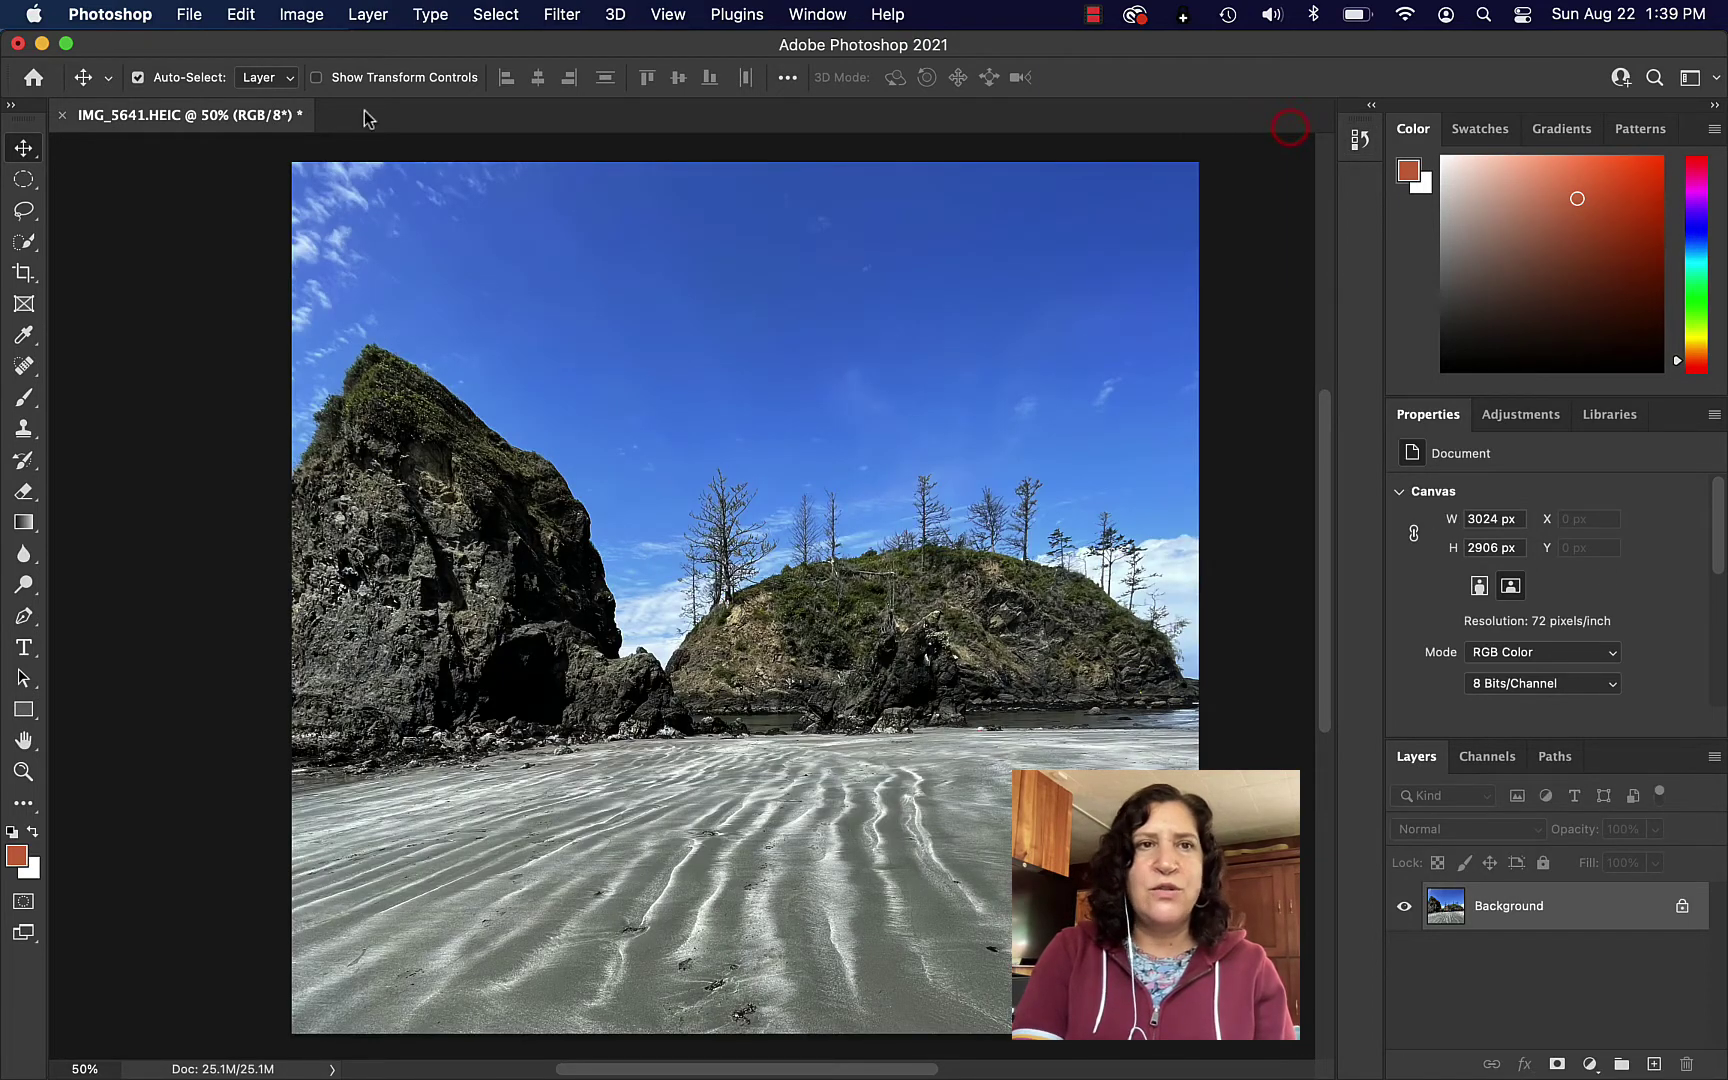
# Unlock the Background layer so that it becomes an editable layer
pyautogui.click(250, 16)
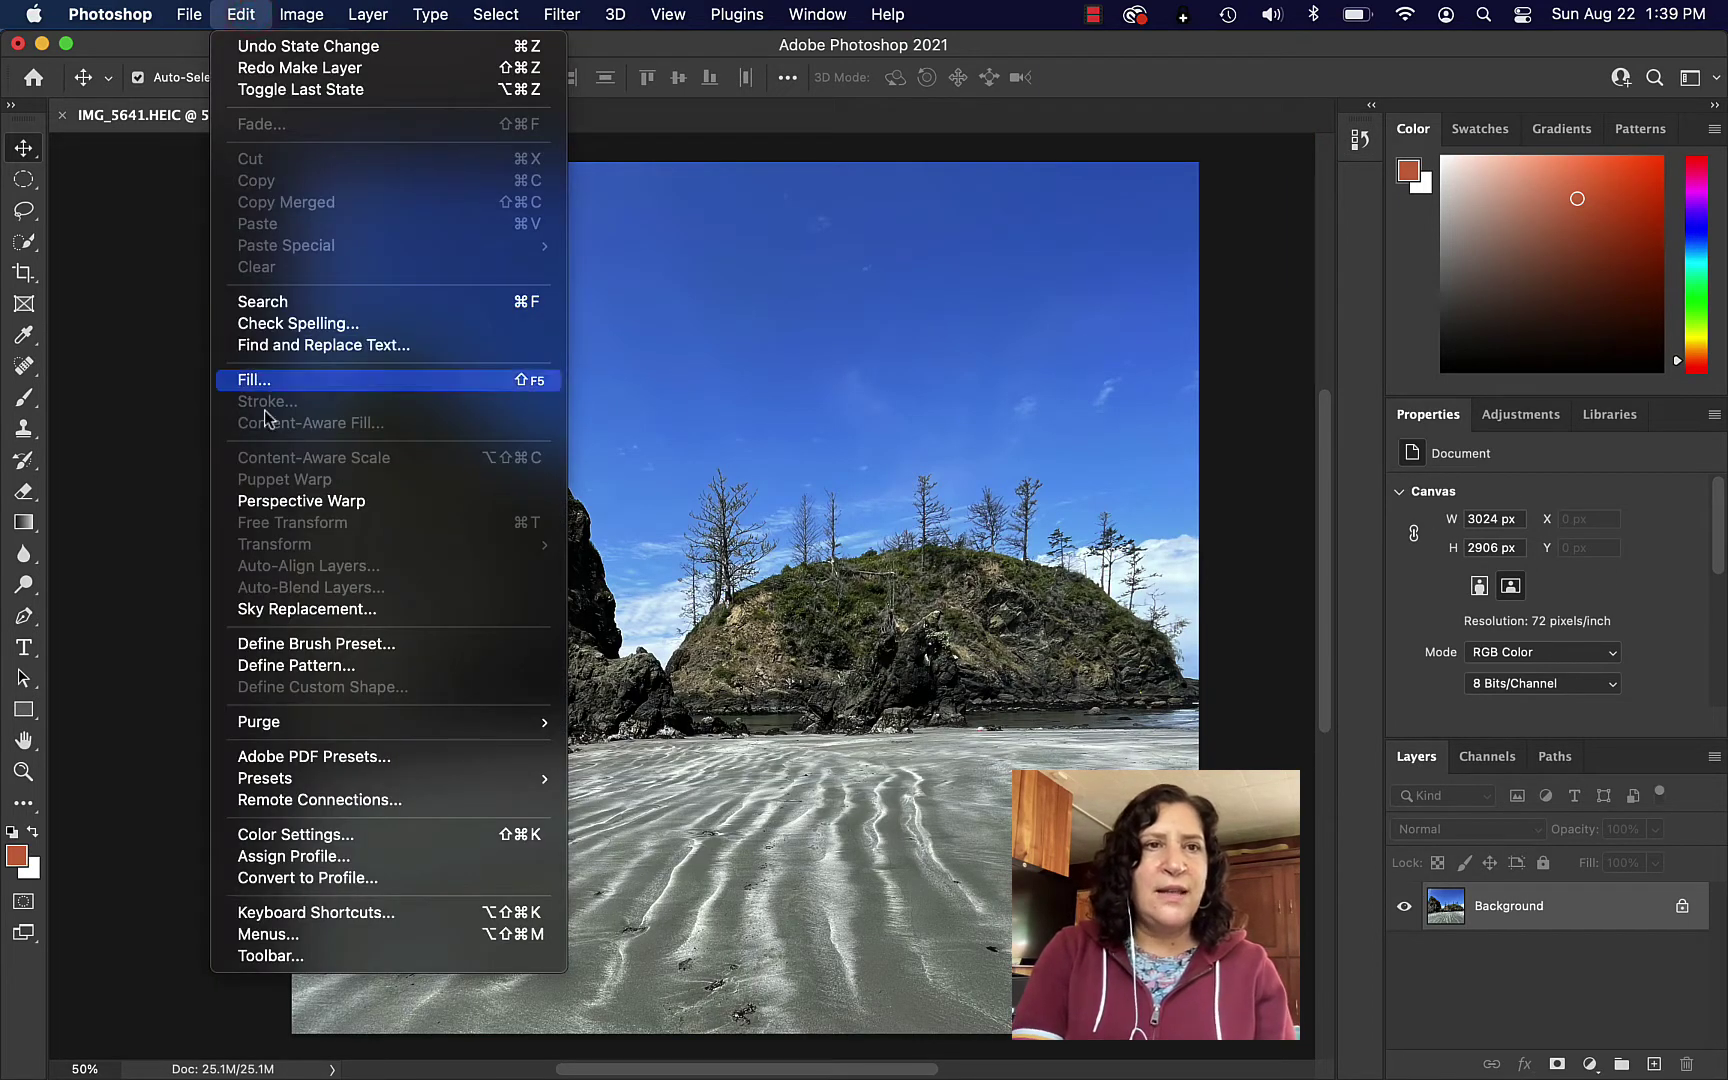
pyautogui.click(1684, 910)
pyautogui.click(1684, 908)
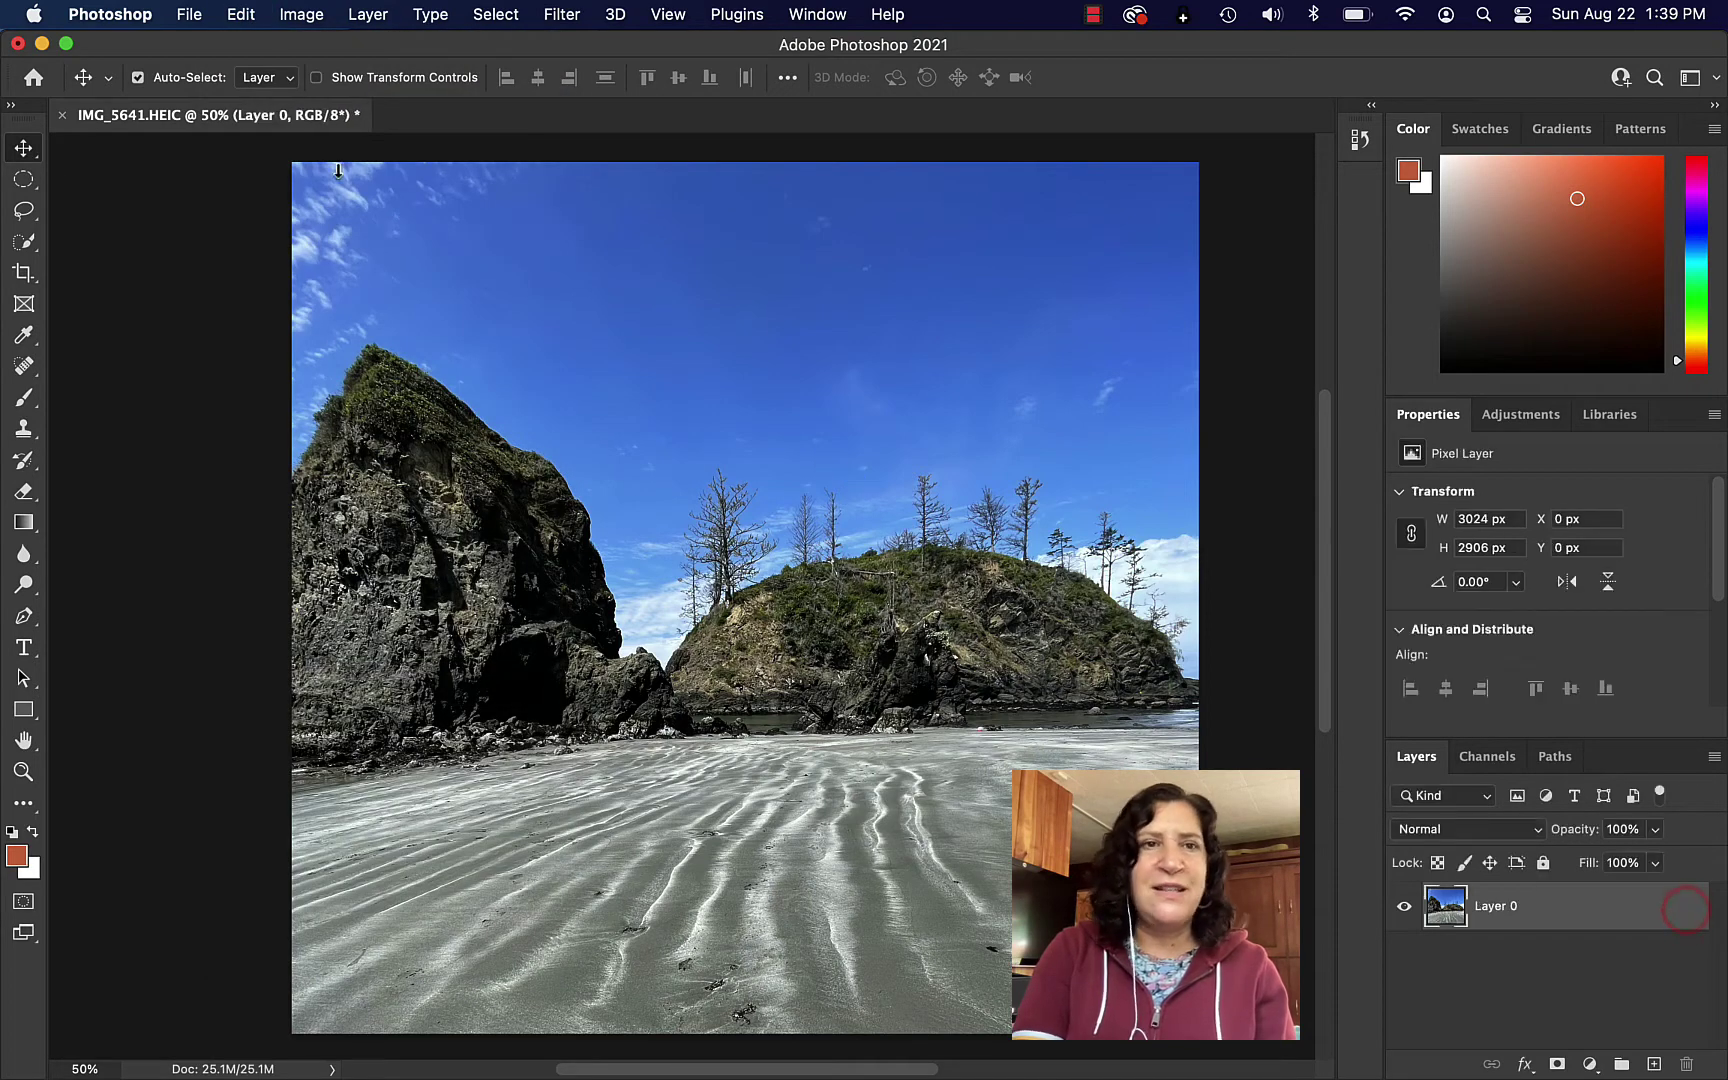
# Apply a Perspective transform to the photo layer, drawing its two upper corners slightly inward to about 2.09° horizontal skew
pyautogui.click(241, 14)
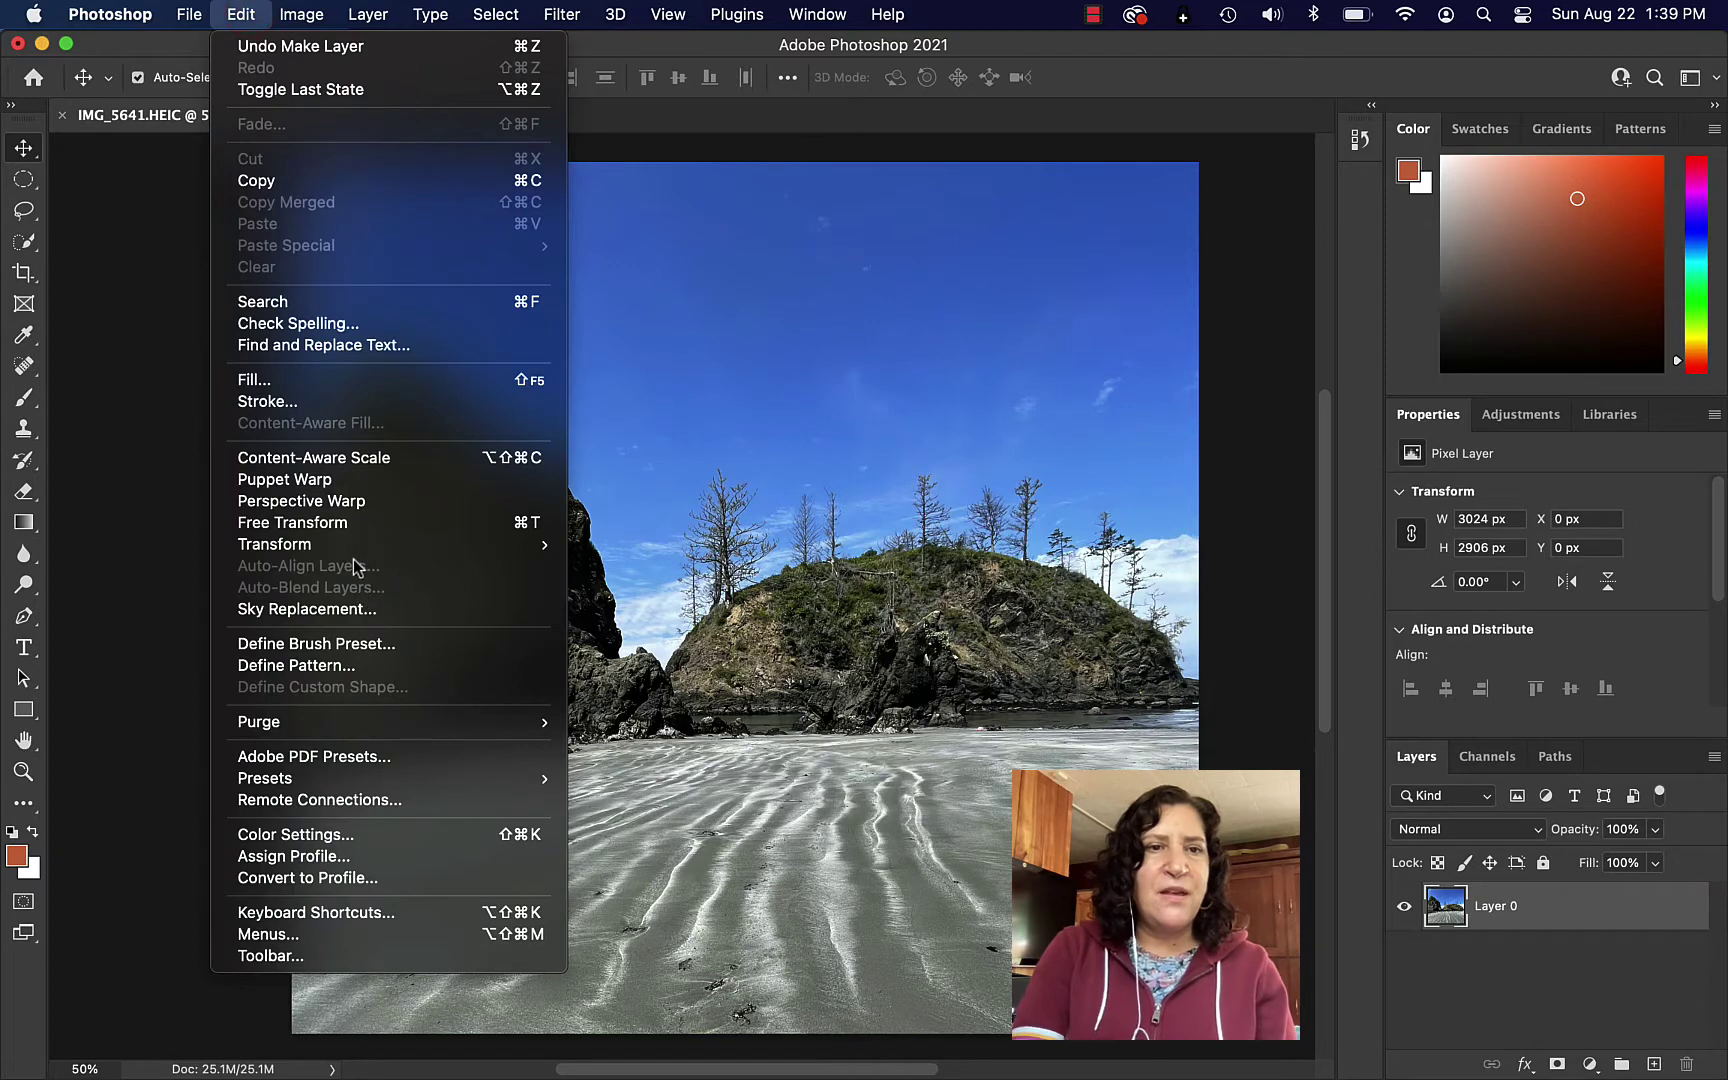
pyautogui.moveTo(350, 544)
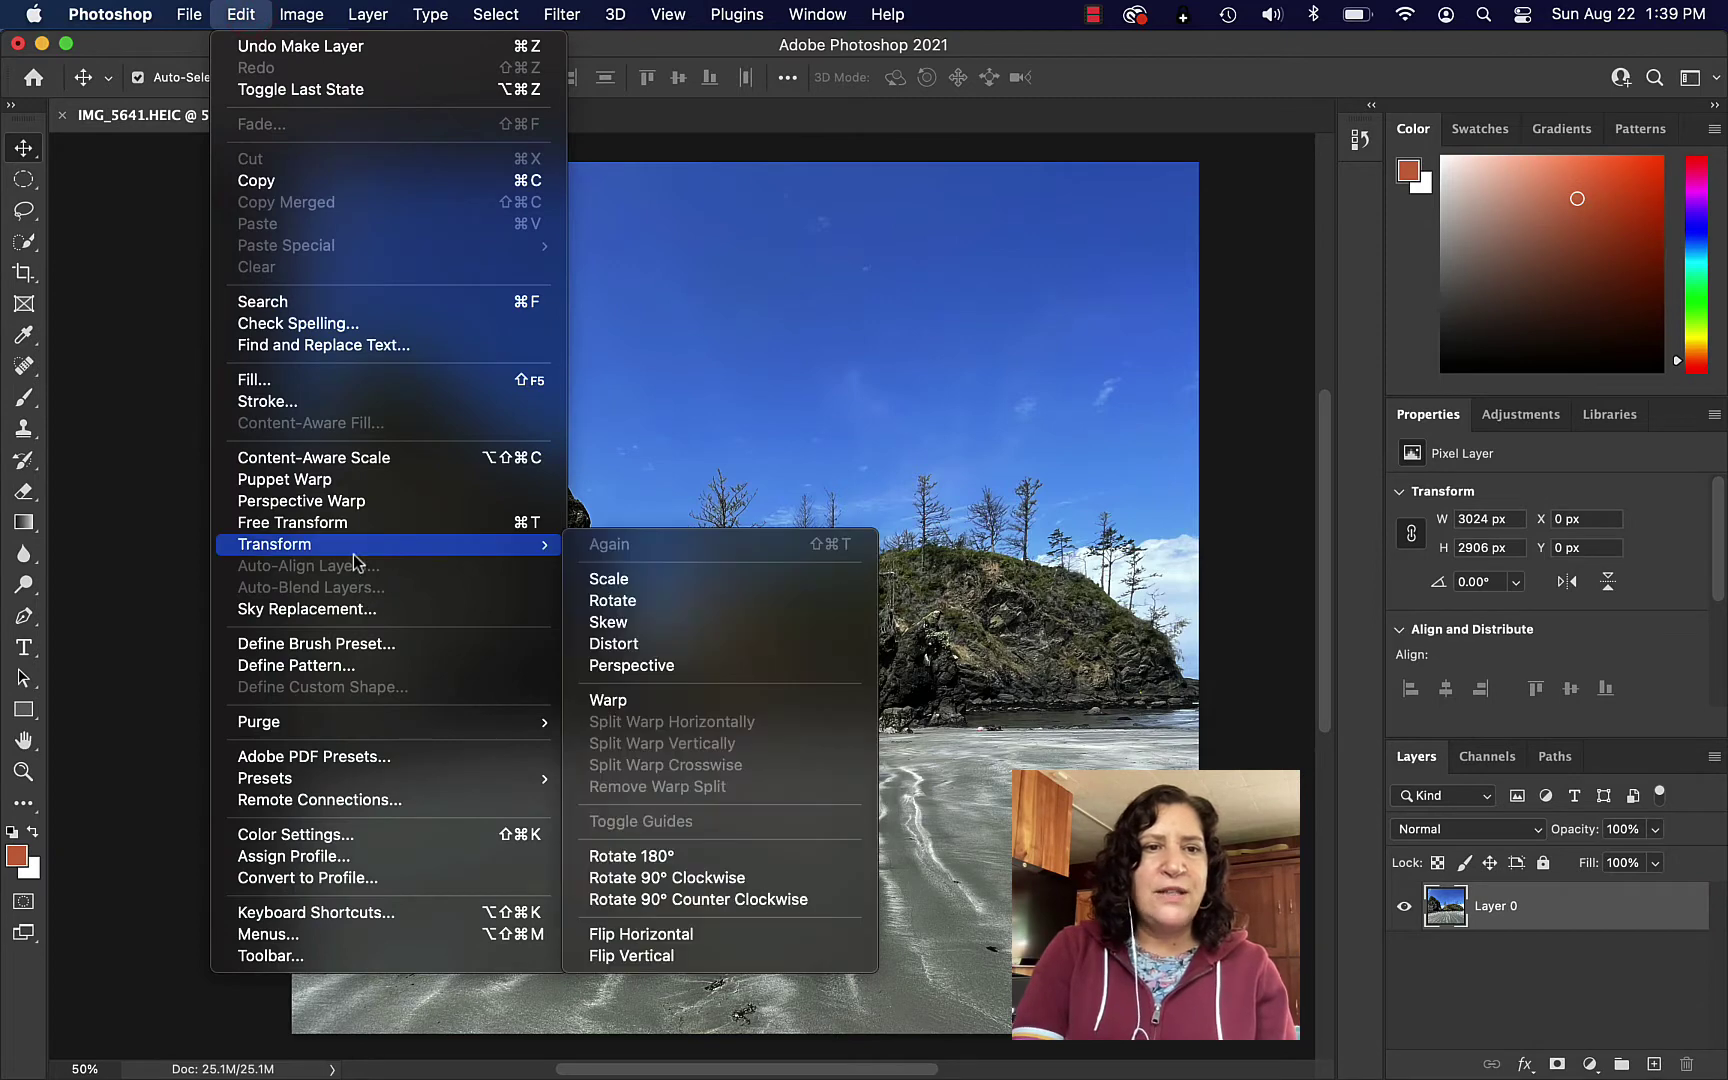
pyautogui.click(686, 665)
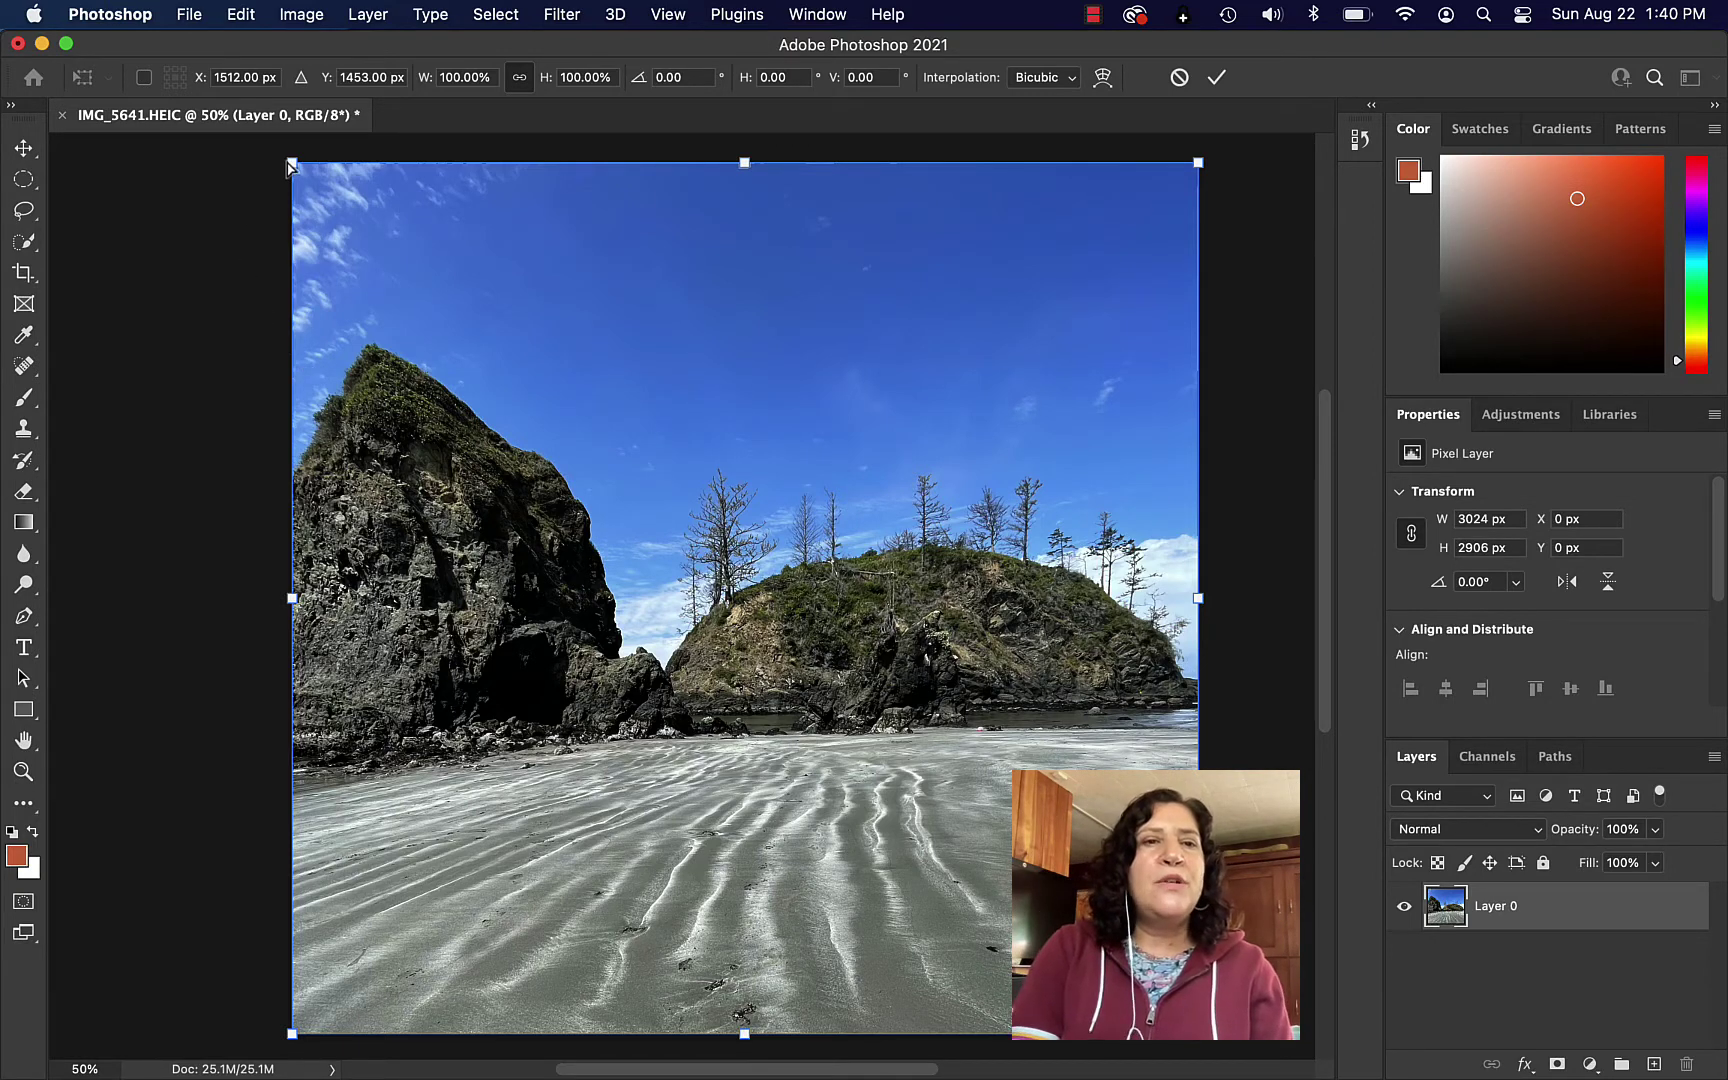
pyautogui.moveTo(293, 165)
pyautogui.mouseDown()
pyautogui.moveTo(334, 173)
pyautogui.moveTo(224, 177)
pyautogui.moveTo(322, 181)
pyautogui.mouseUp()
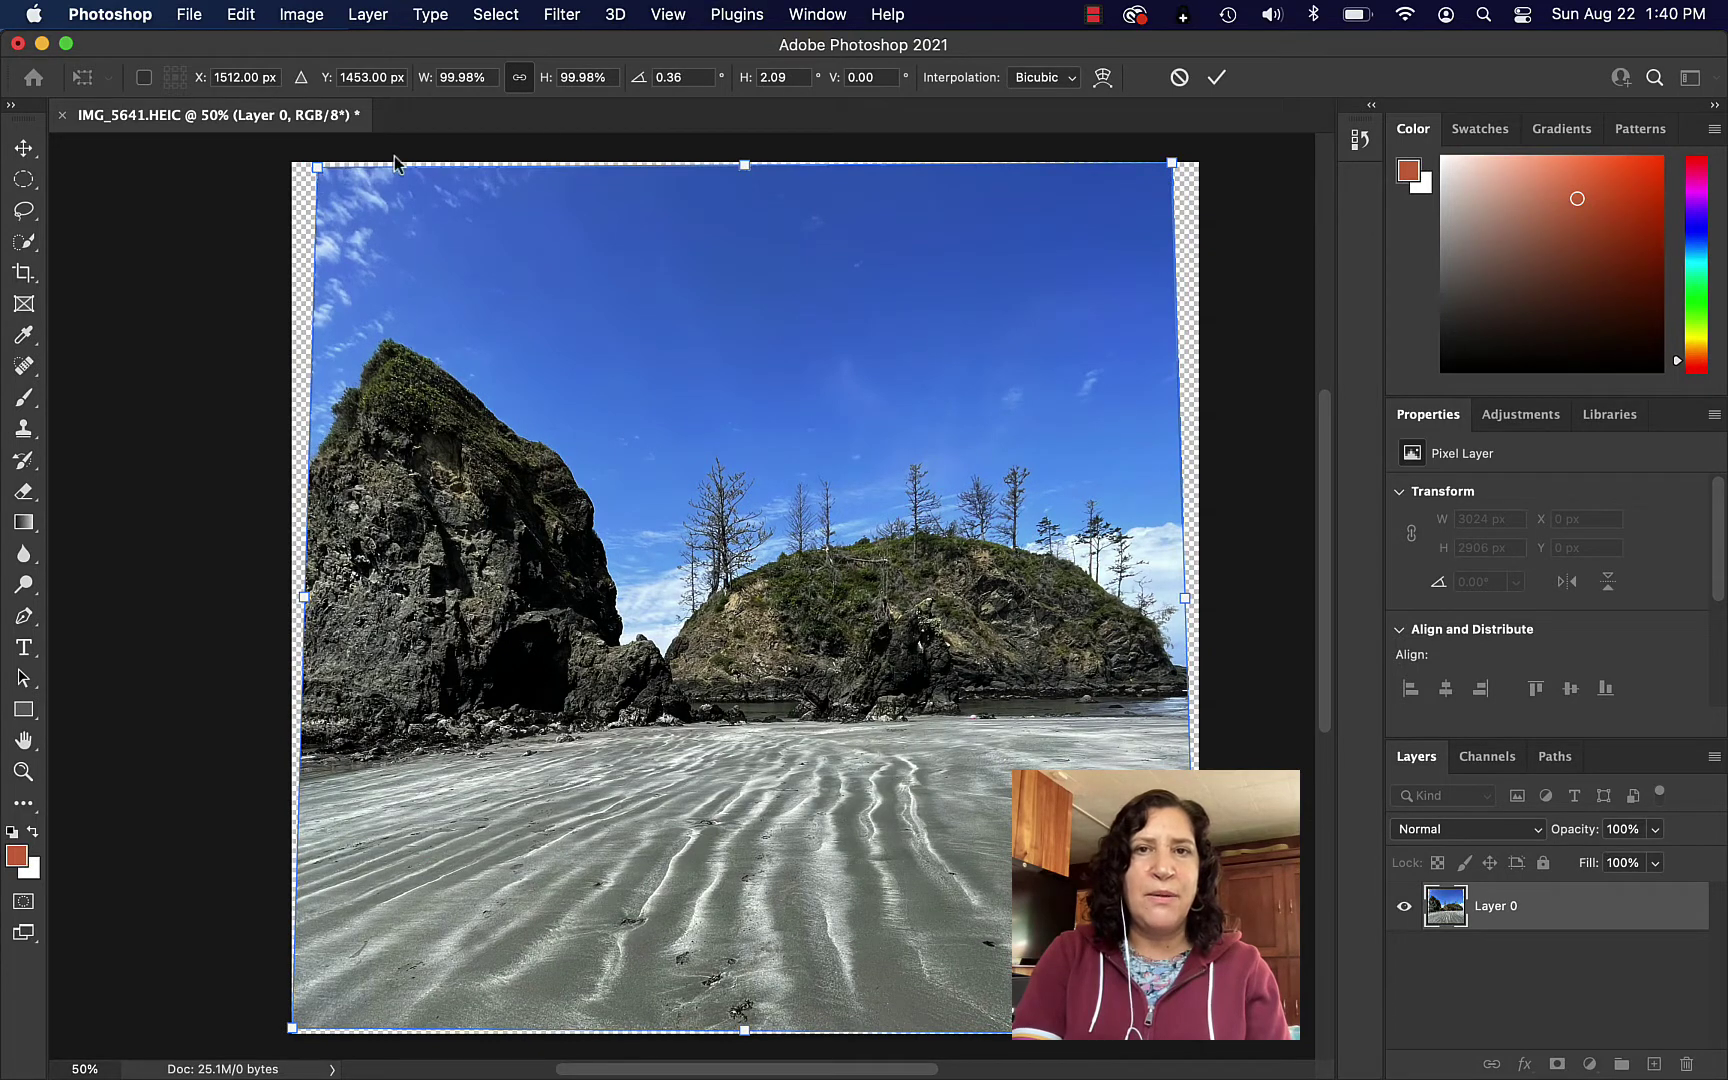
pyautogui.click(1217, 78)
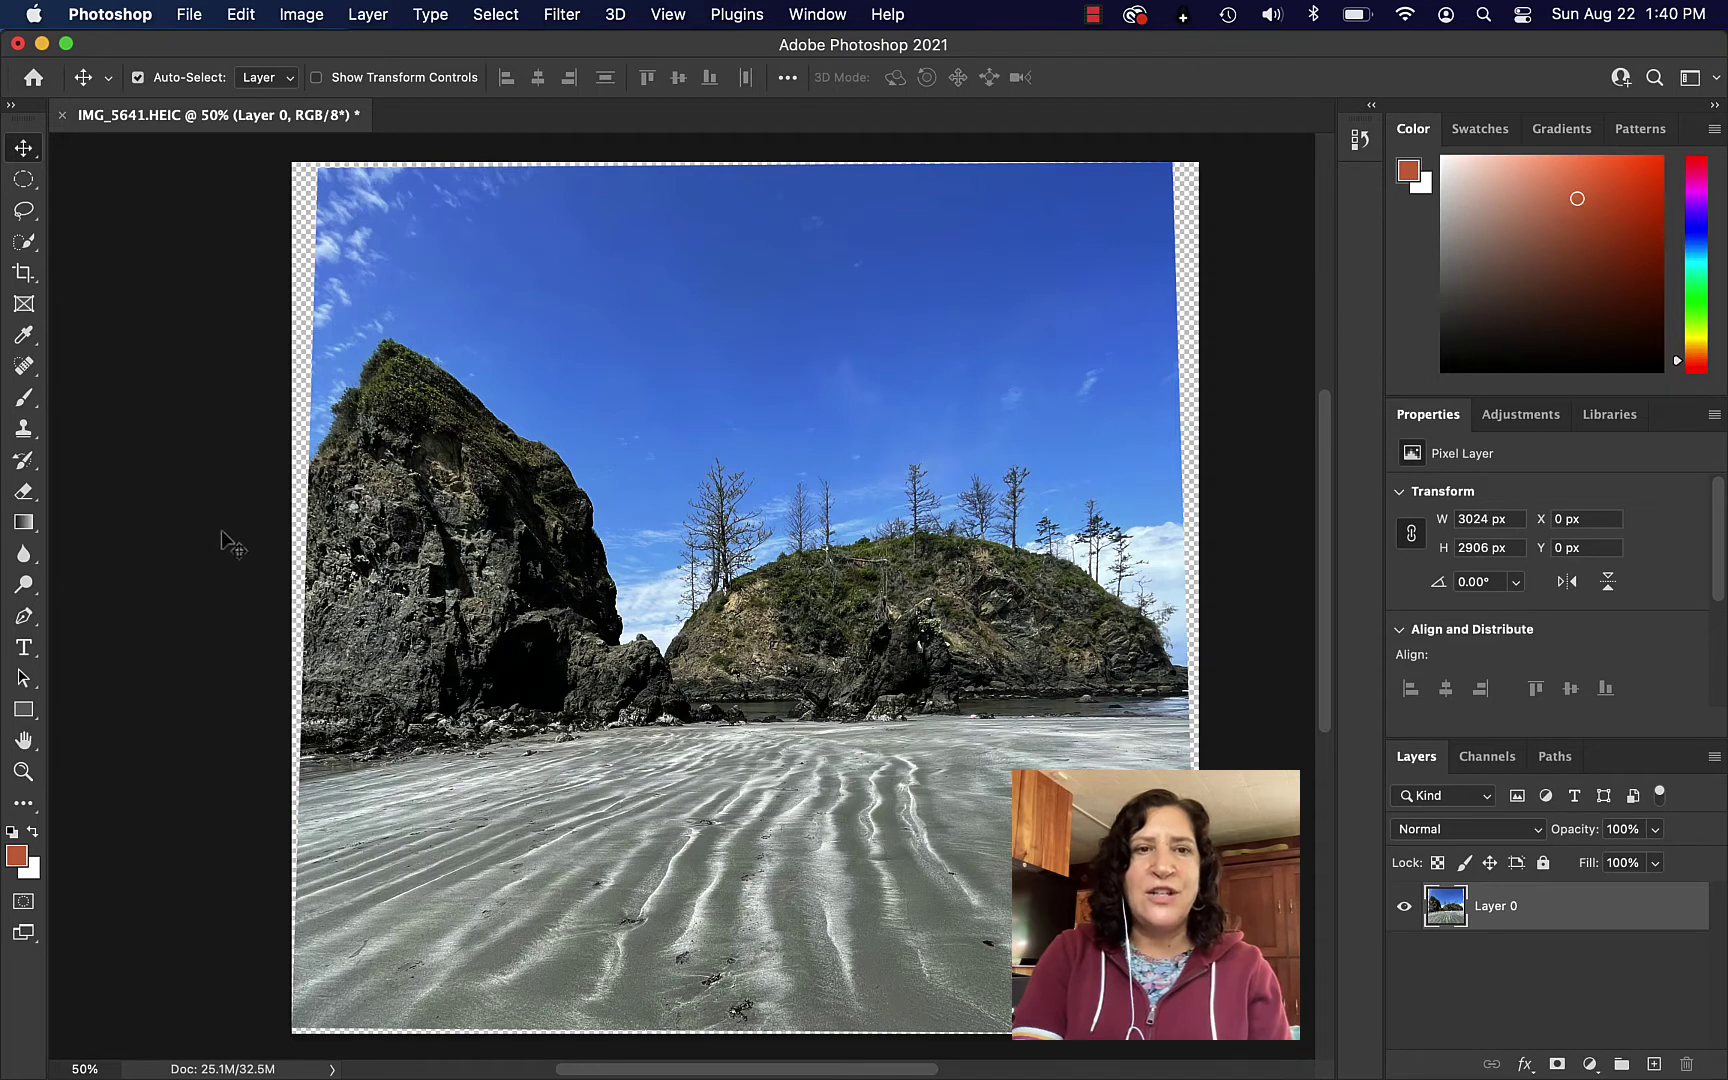
# Crop the image to about 2824 × 2861 px, trimming the transparent strips along both sides and the top edge
pyautogui.click(20, 283)
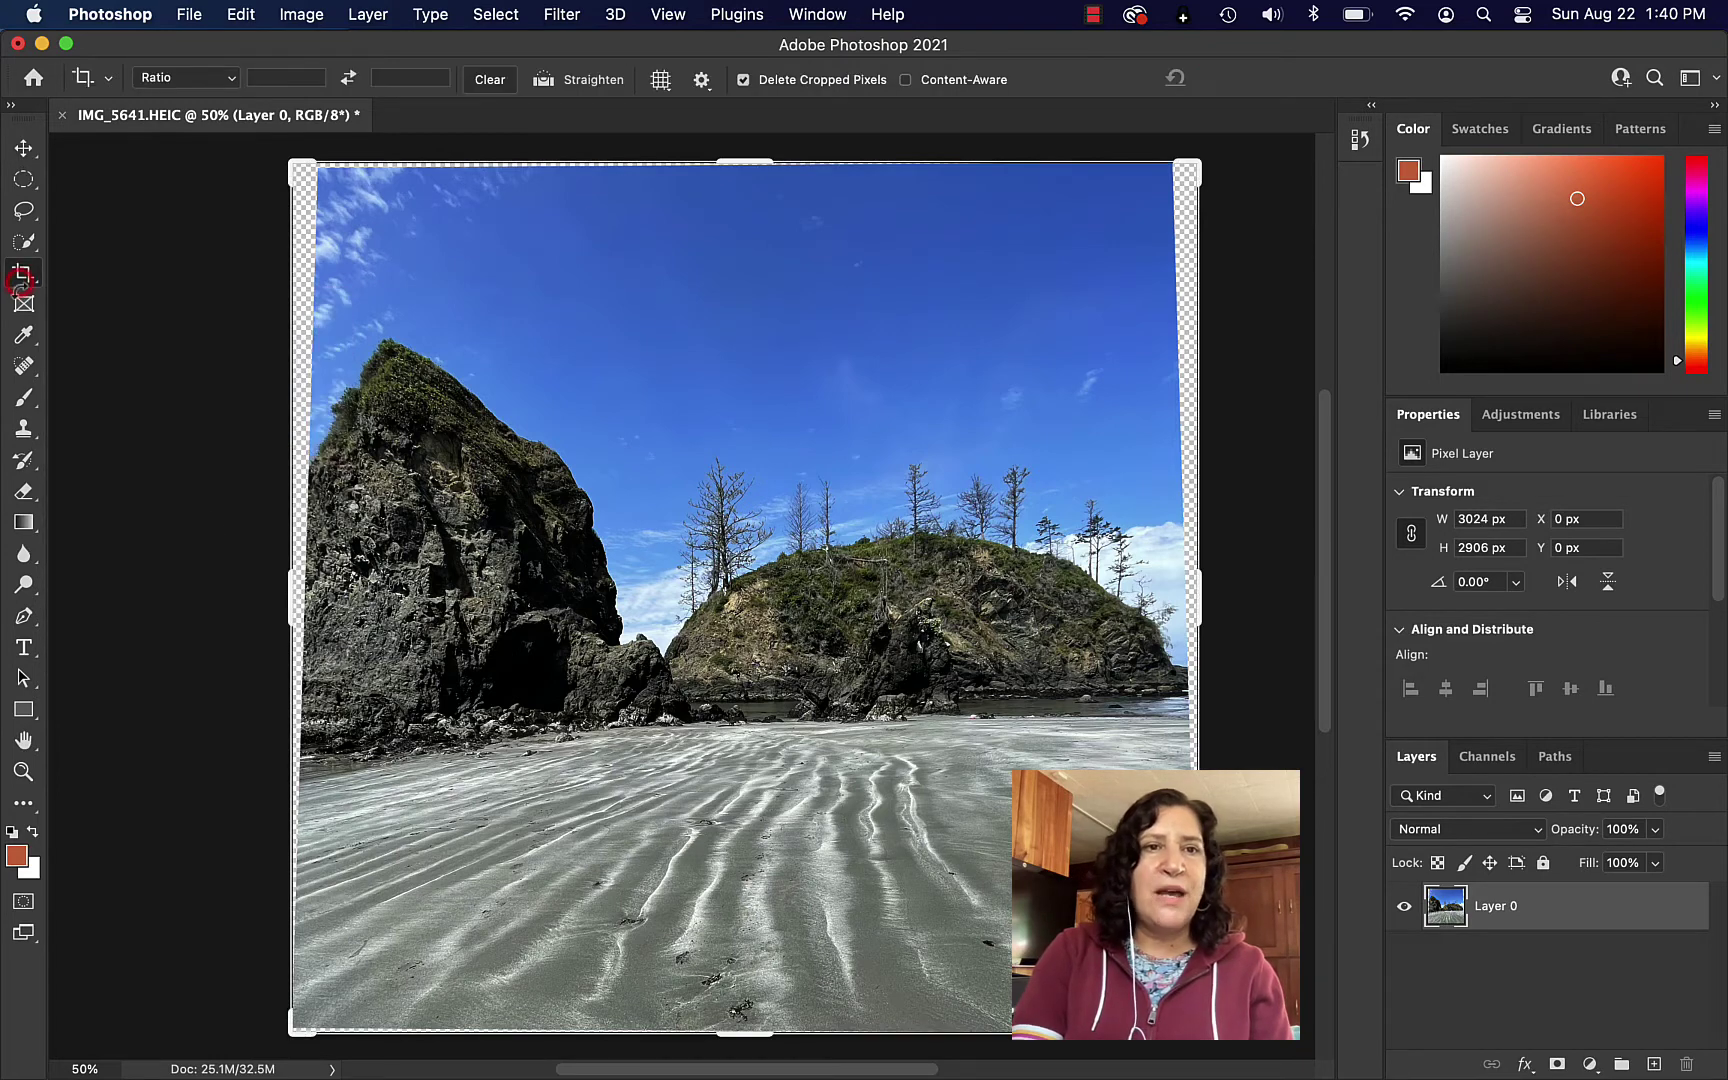
pyautogui.moveTo(298, 600); pyautogui.dragTo(305, 598)
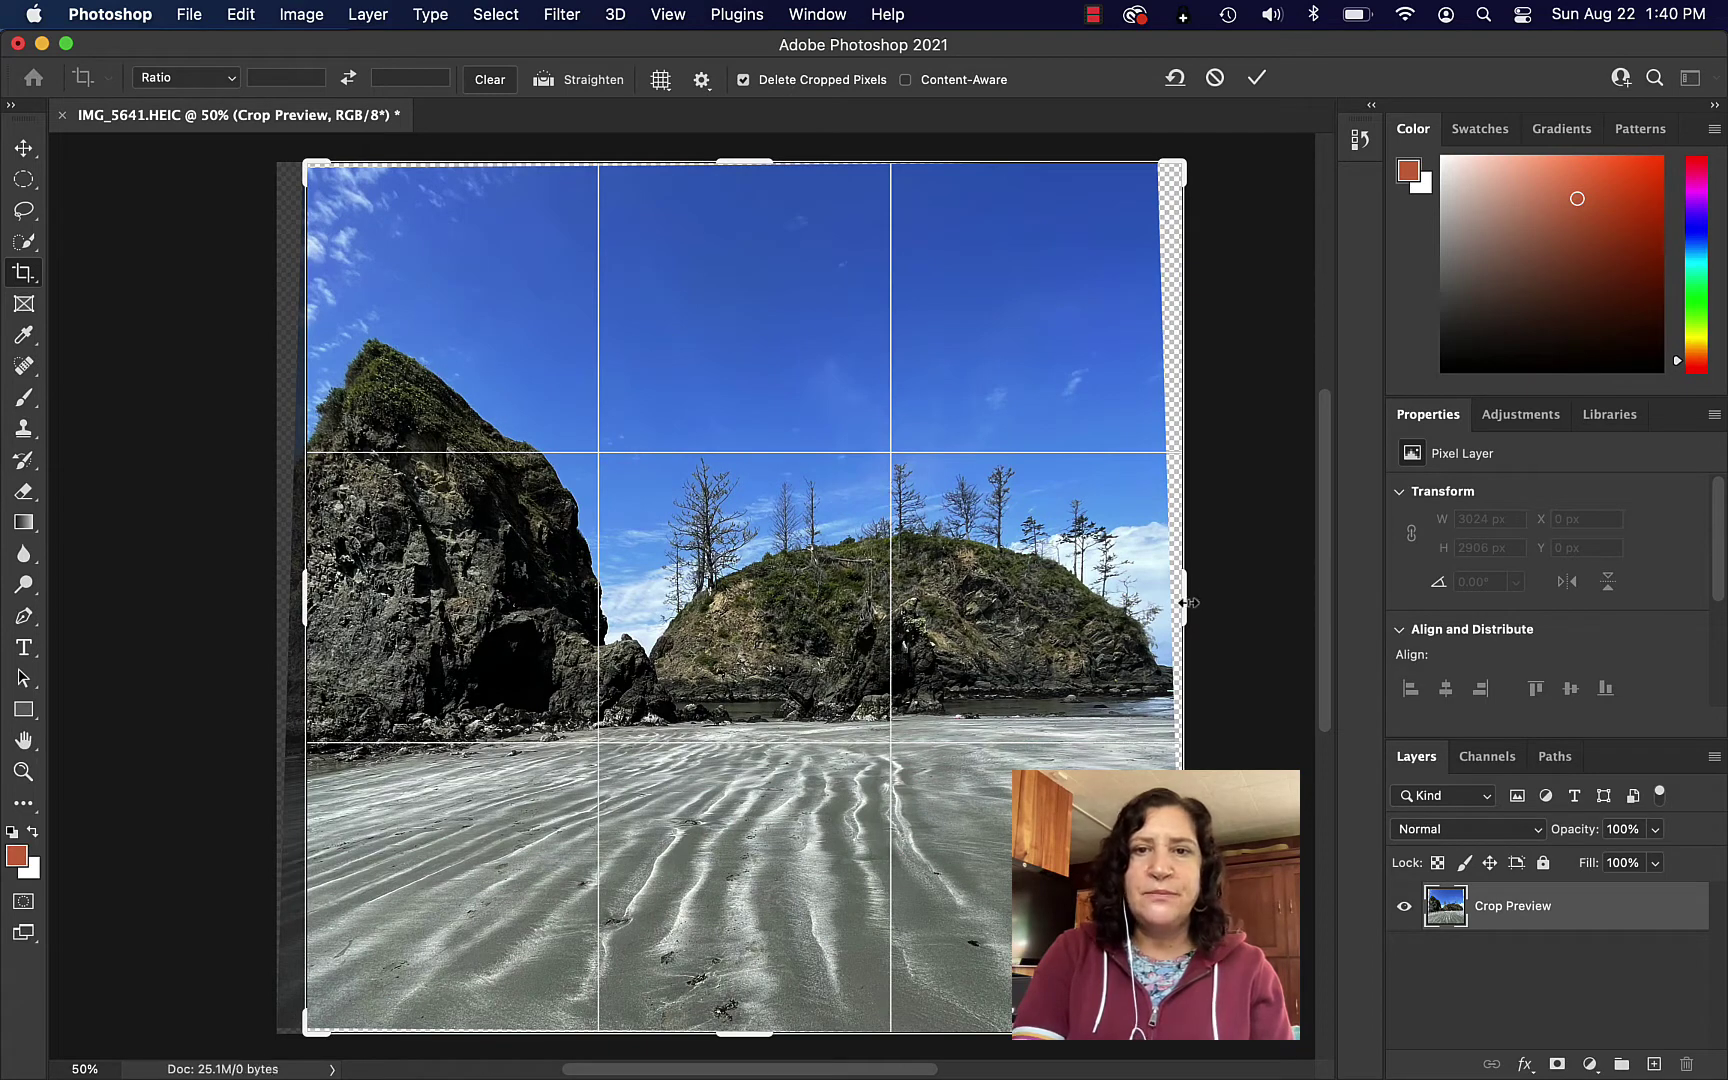
pyautogui.moveTo(1184, 598); pyautogui.dragTo(1172, 601)
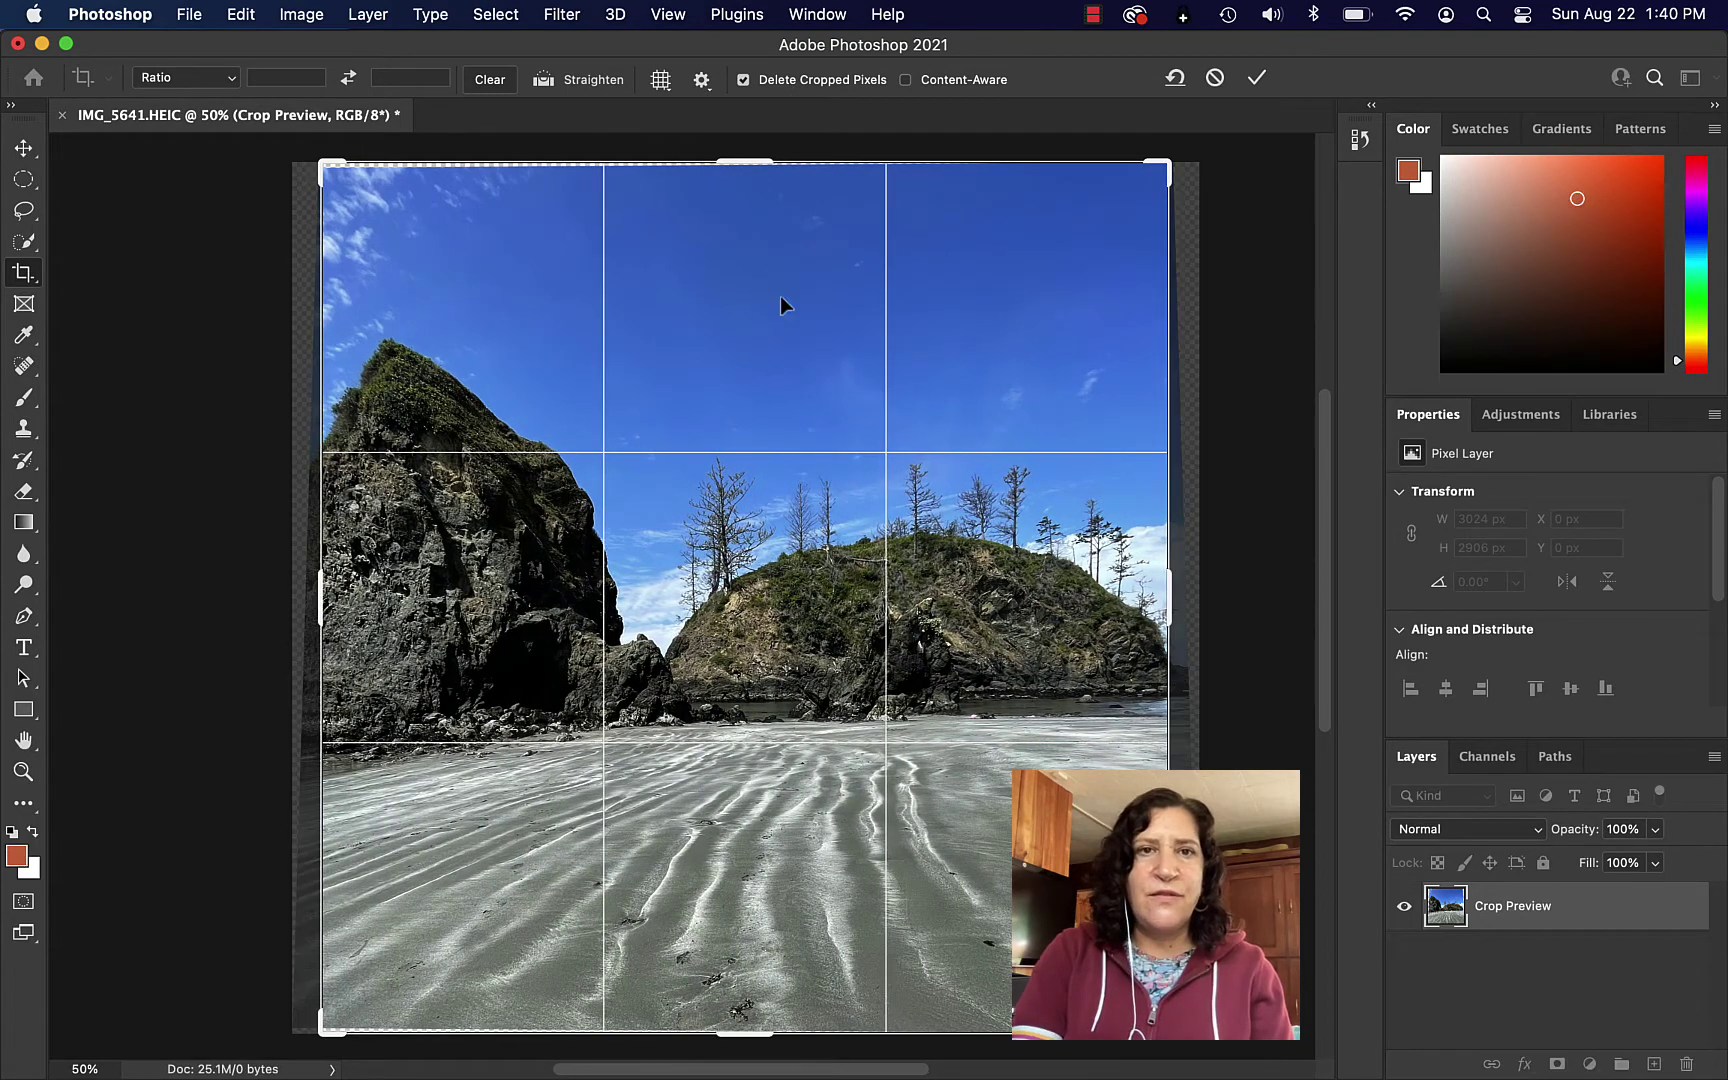
pyautogui.moveTo(745, 152); pyautogui.dragTo(745, 170)
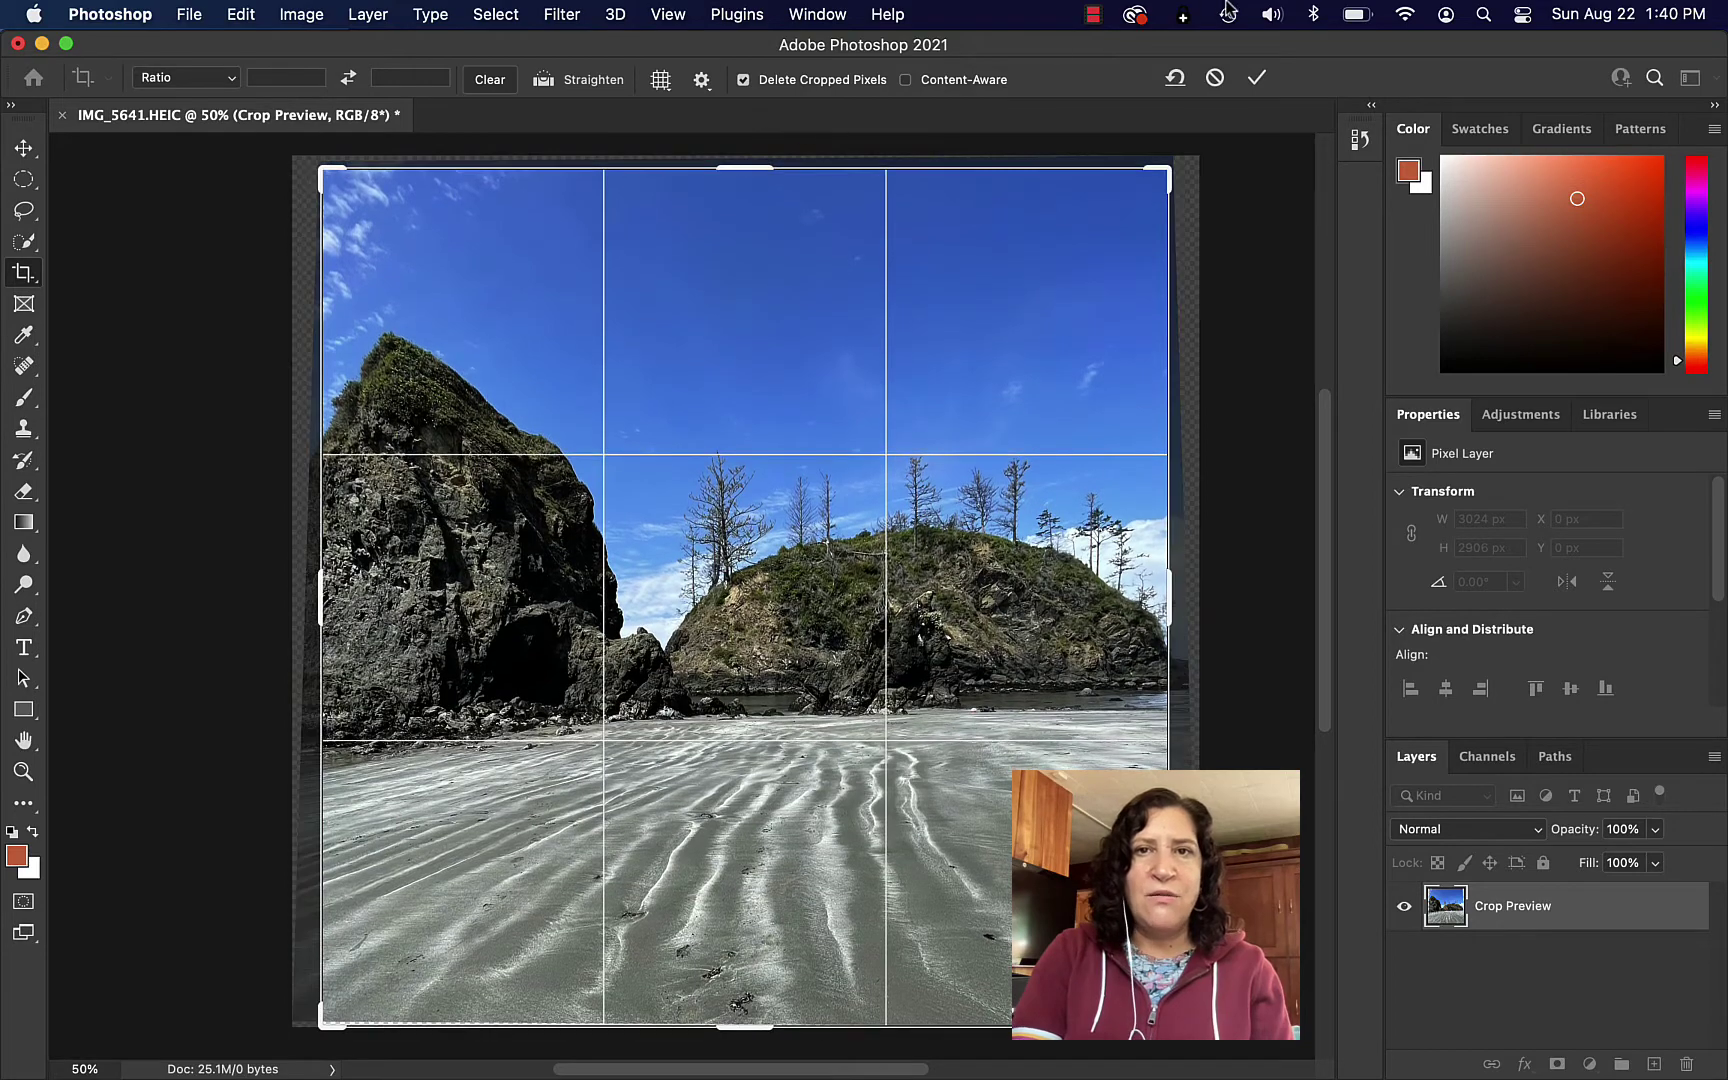
pyautogui.click(1257, 78)
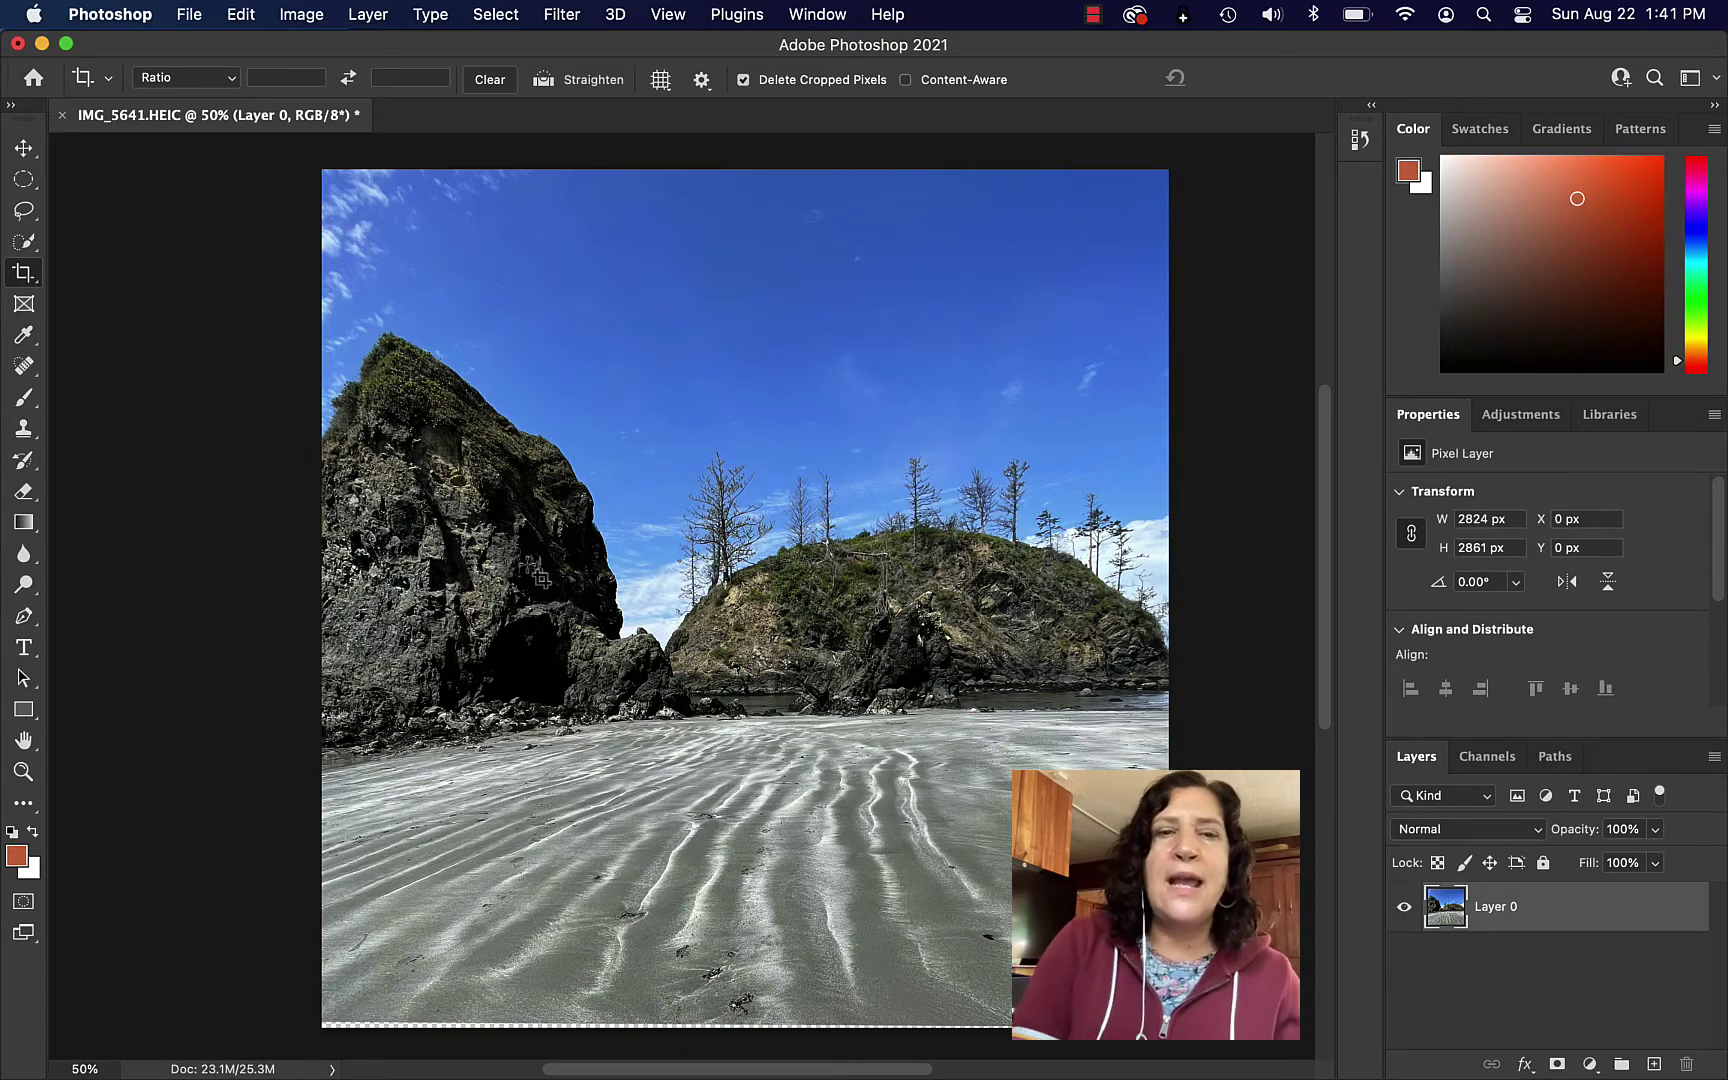
pyautogui.click(240, 24)
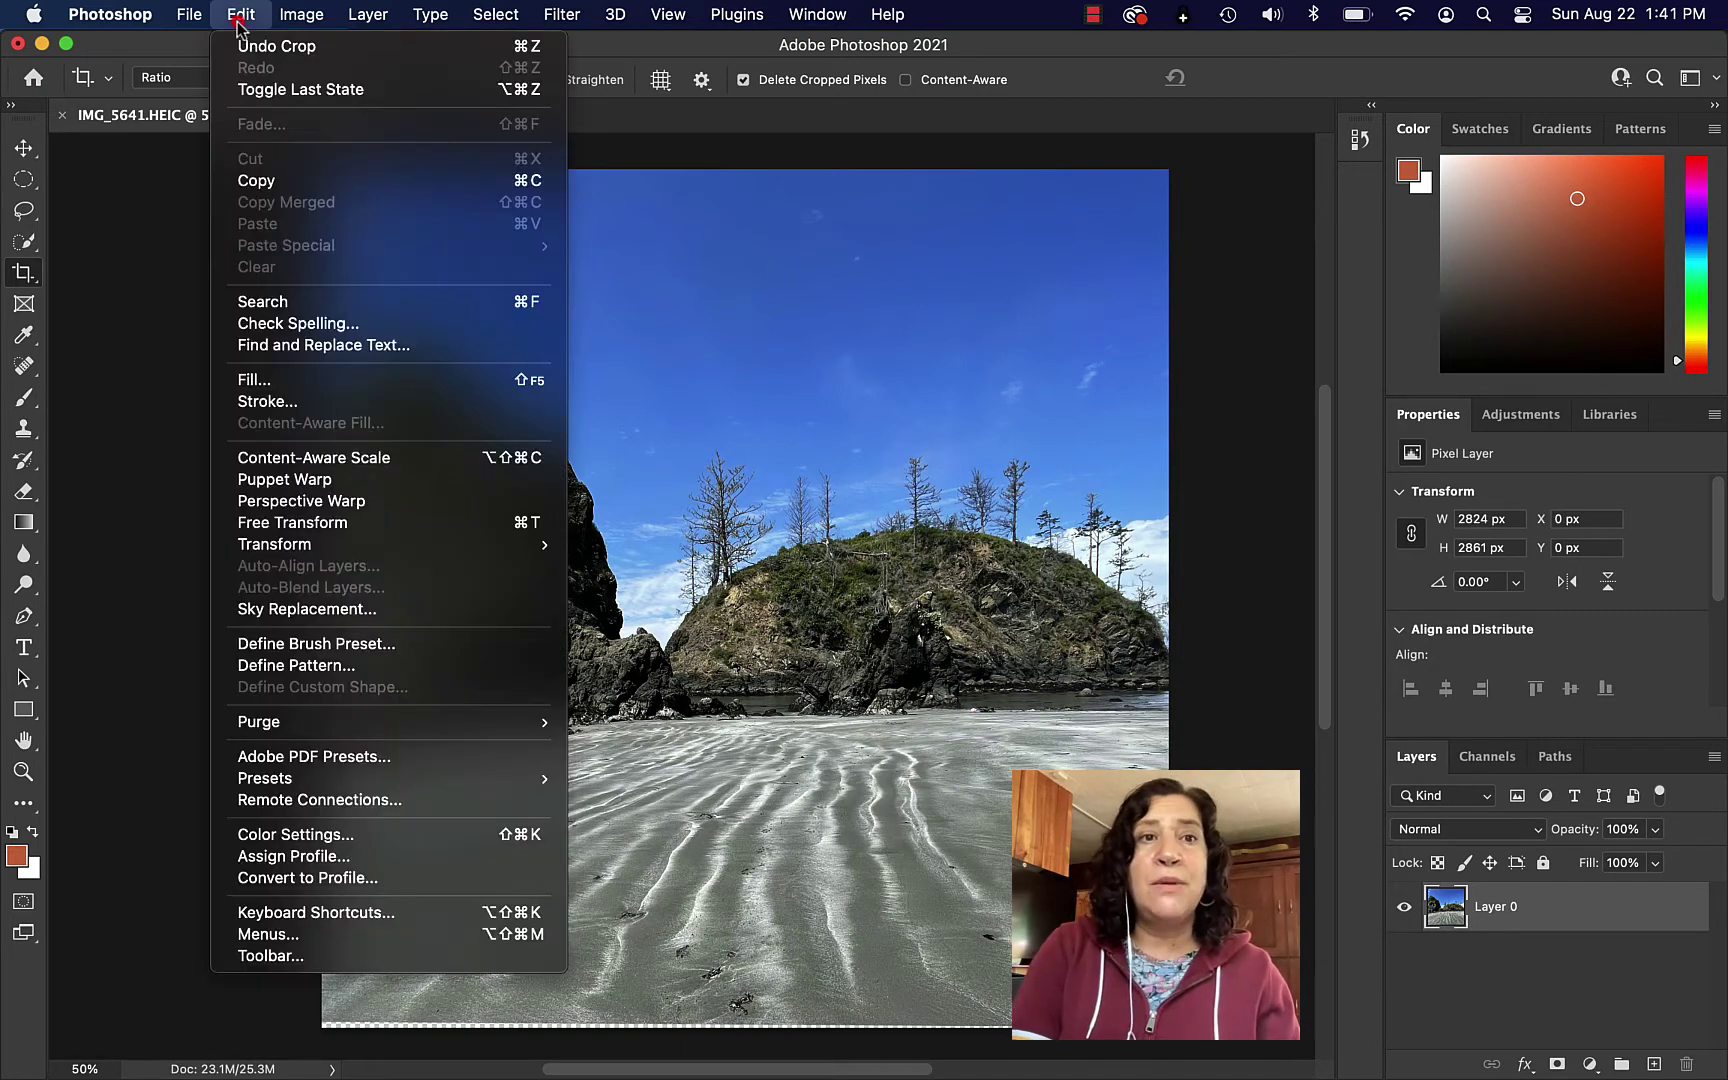
pyautogui.moveTo(305, 553)
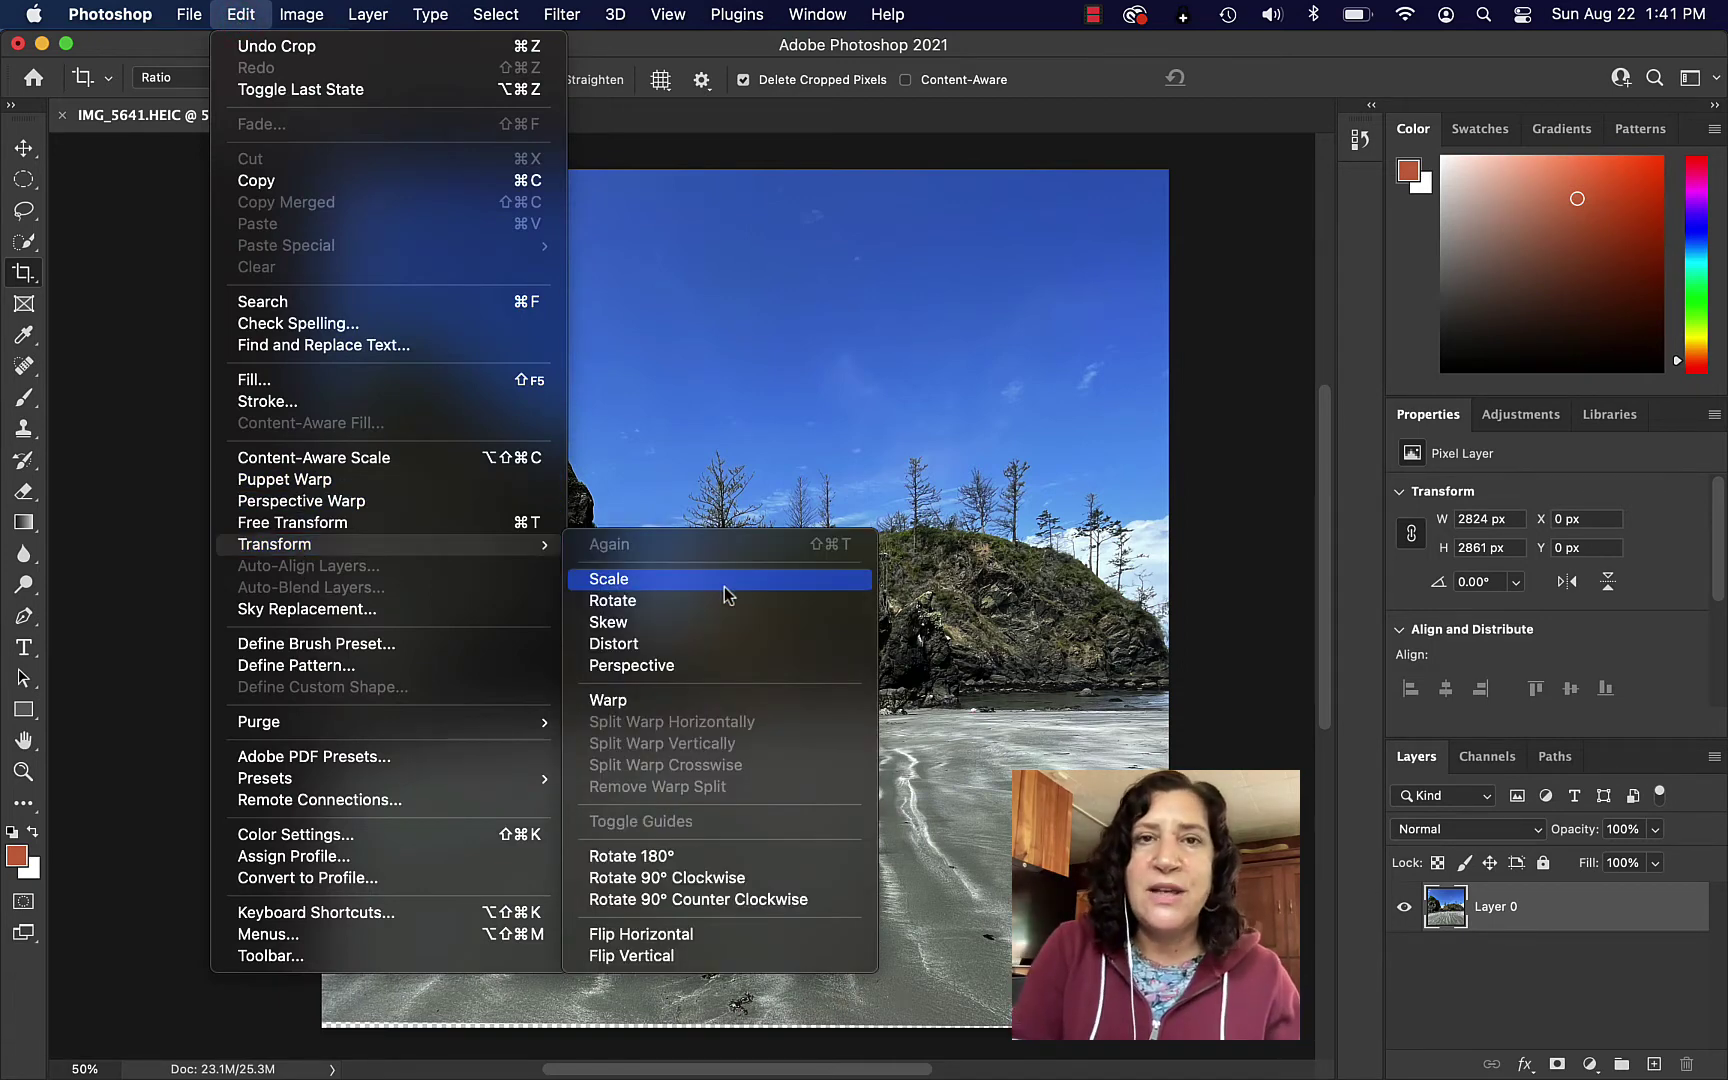
pyautogui.click(1215, 184)
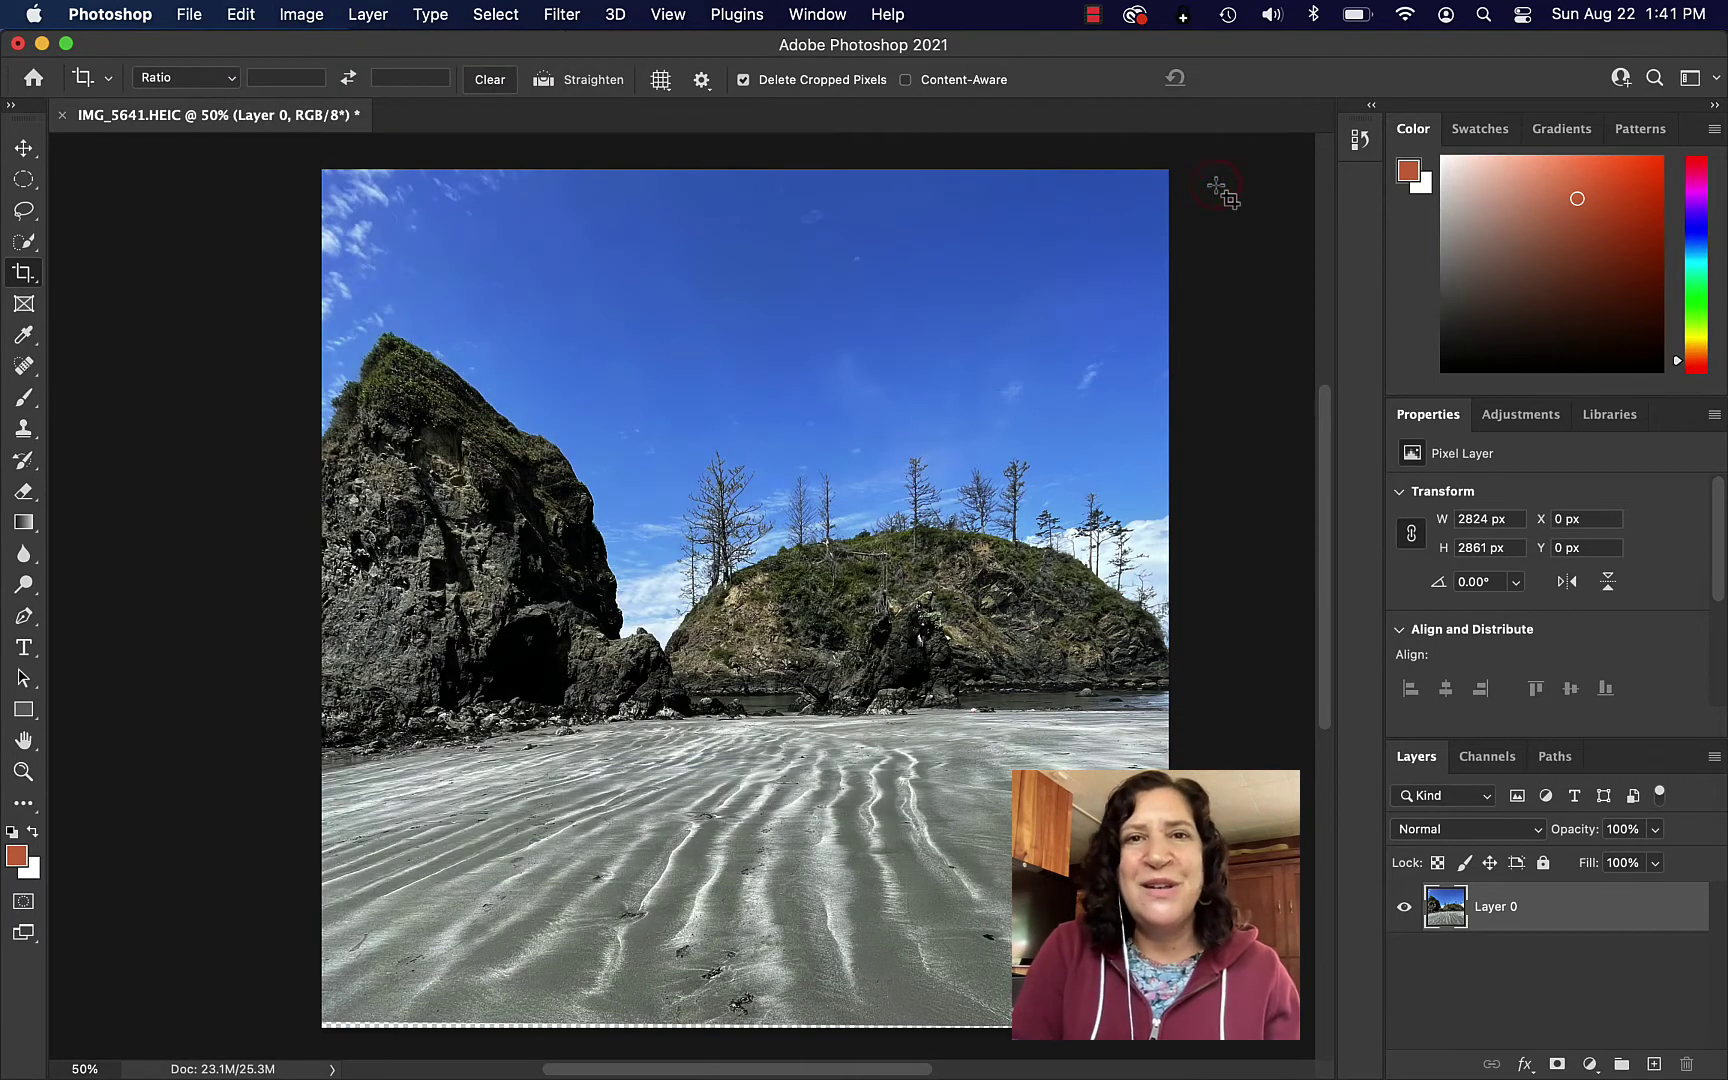